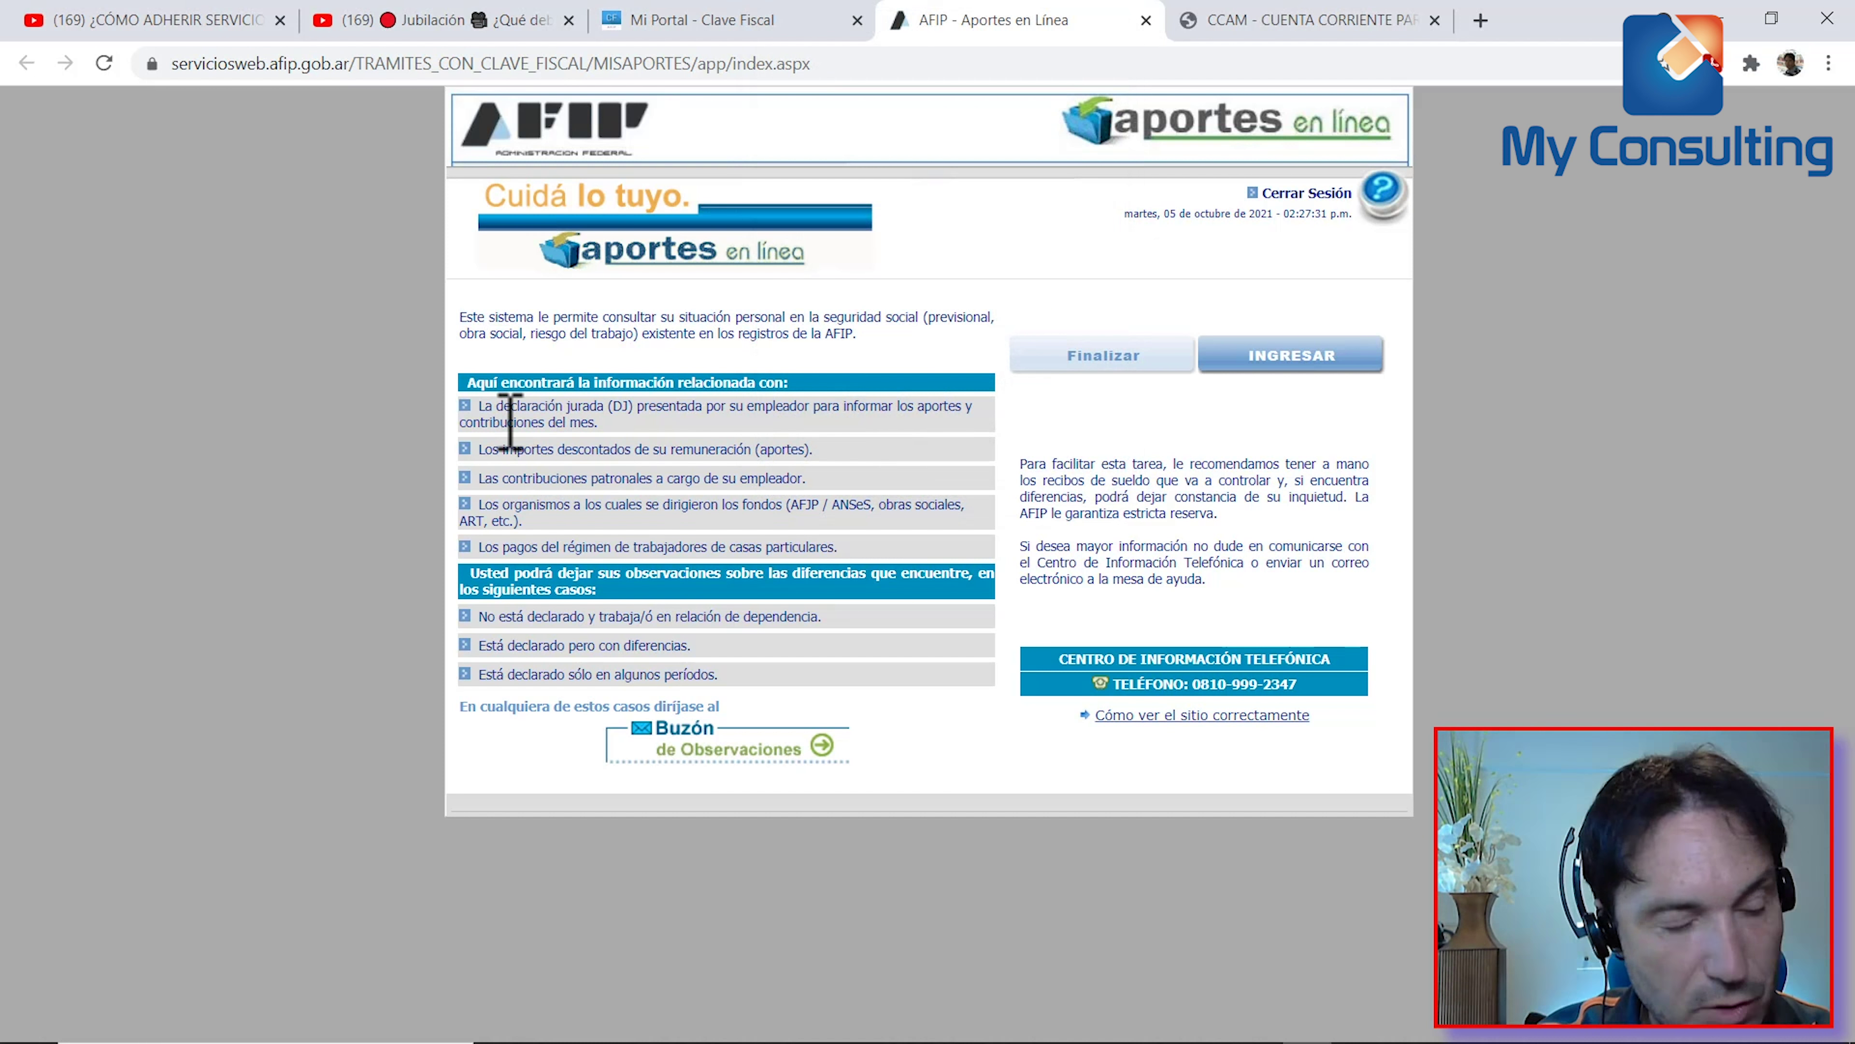
Download the Archivo Histórico spreadsheet from Aportes en Línea and open it in Excel, accepting the file despite its format mismatch
{"action": "key", "text": "ctrl+plus"}
{"action": "key", "text": "ctrl+plus"}
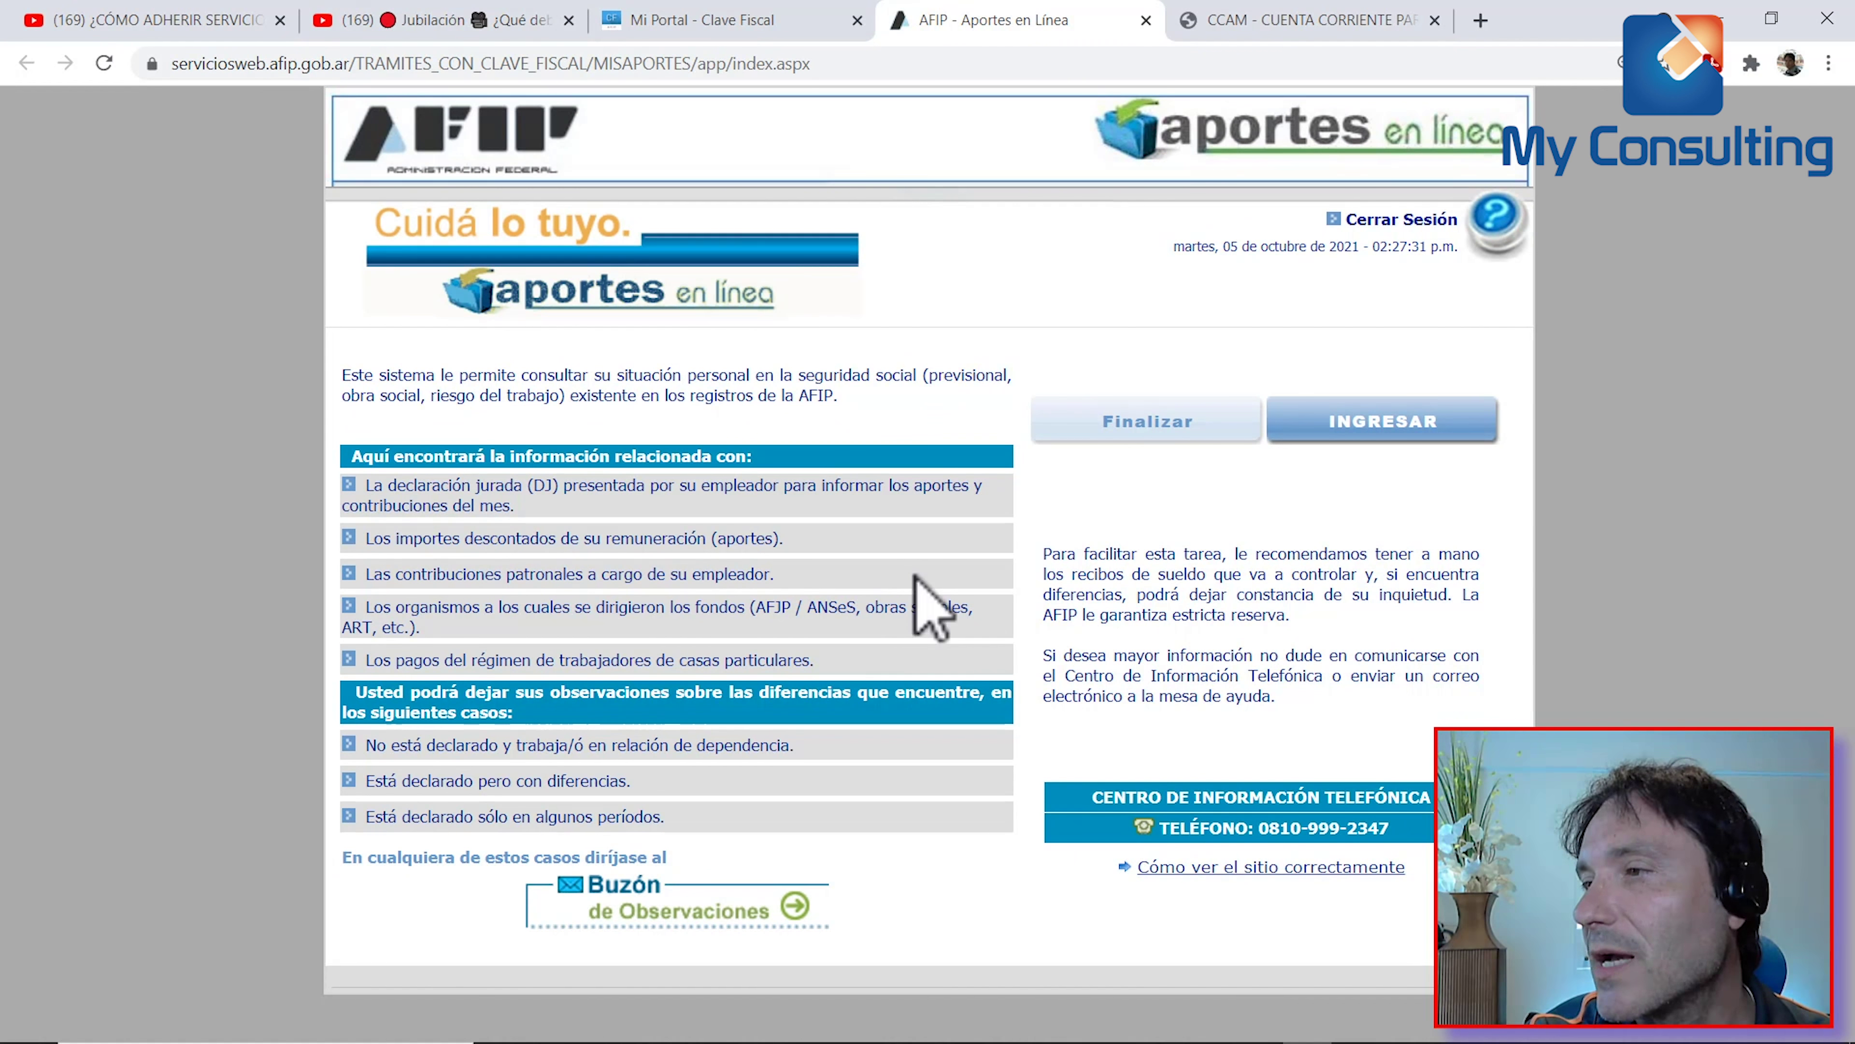
{"action": "left_click", "coordinate": [1382, 425]}
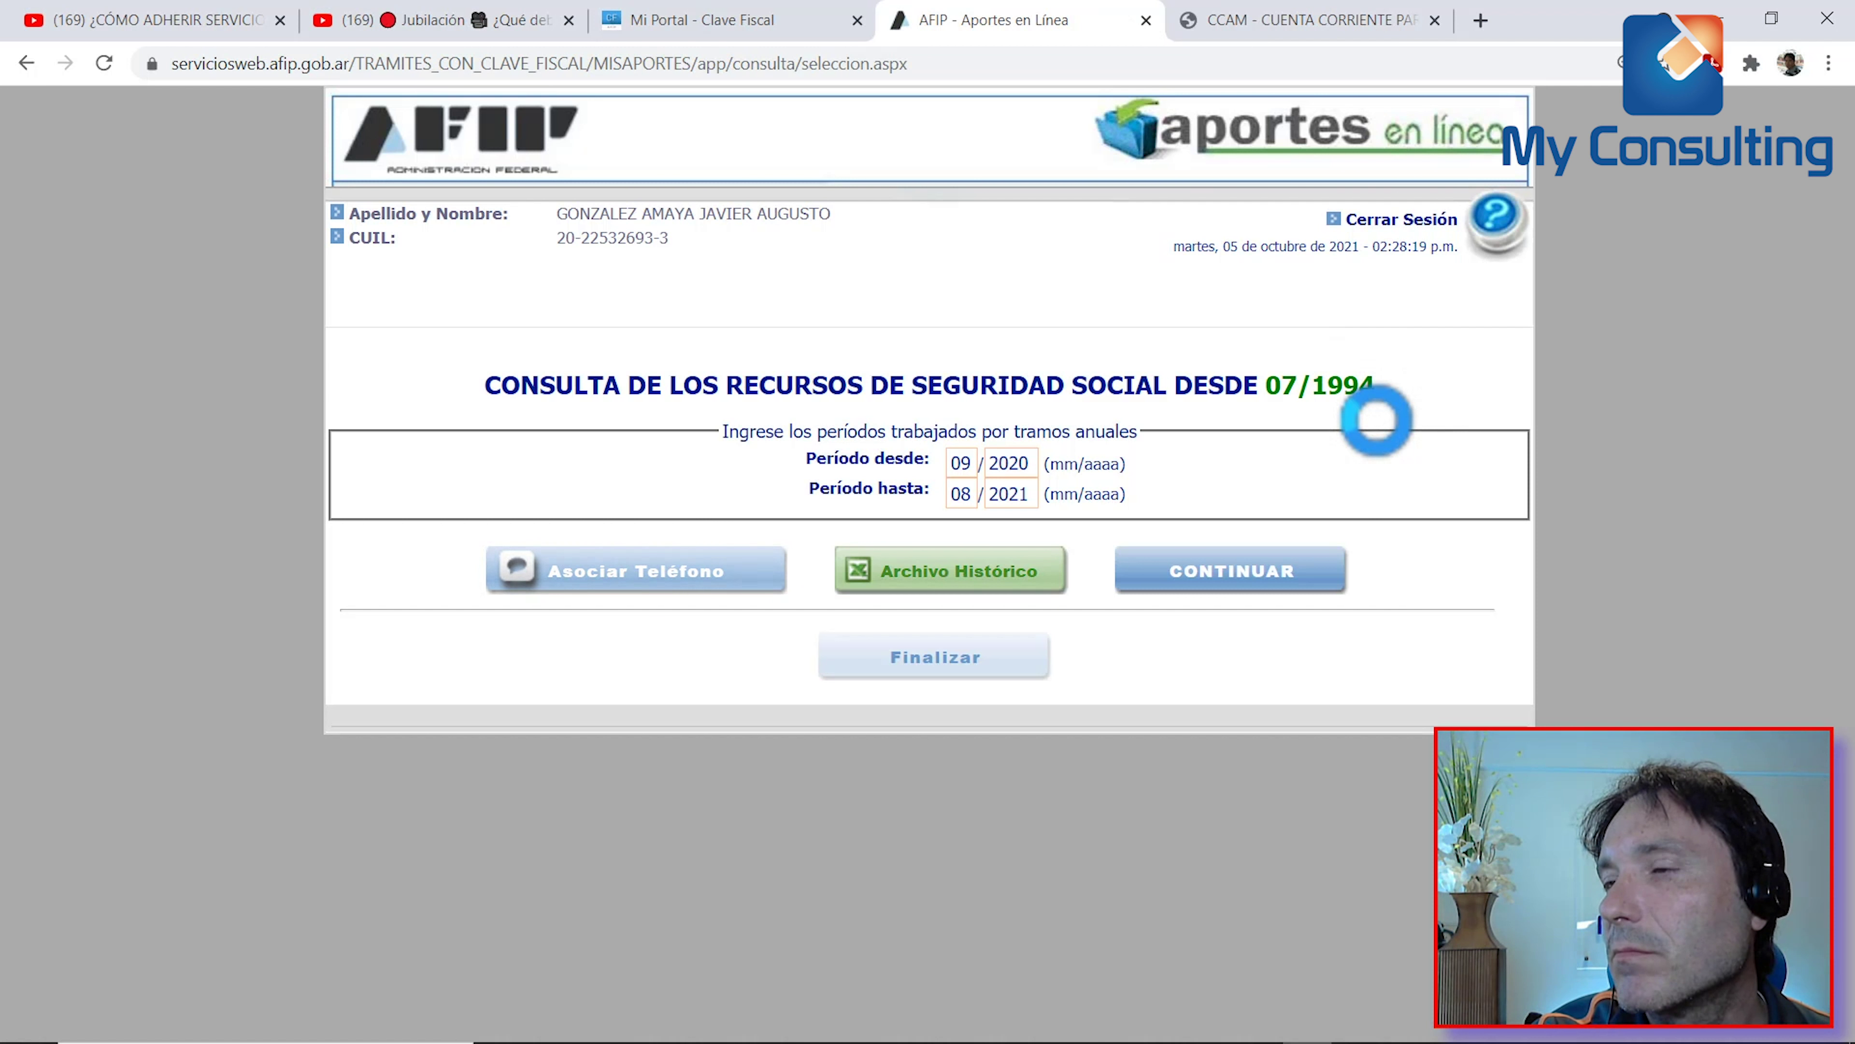
{"action": "left_click", "coordinate": [1004, 584]}
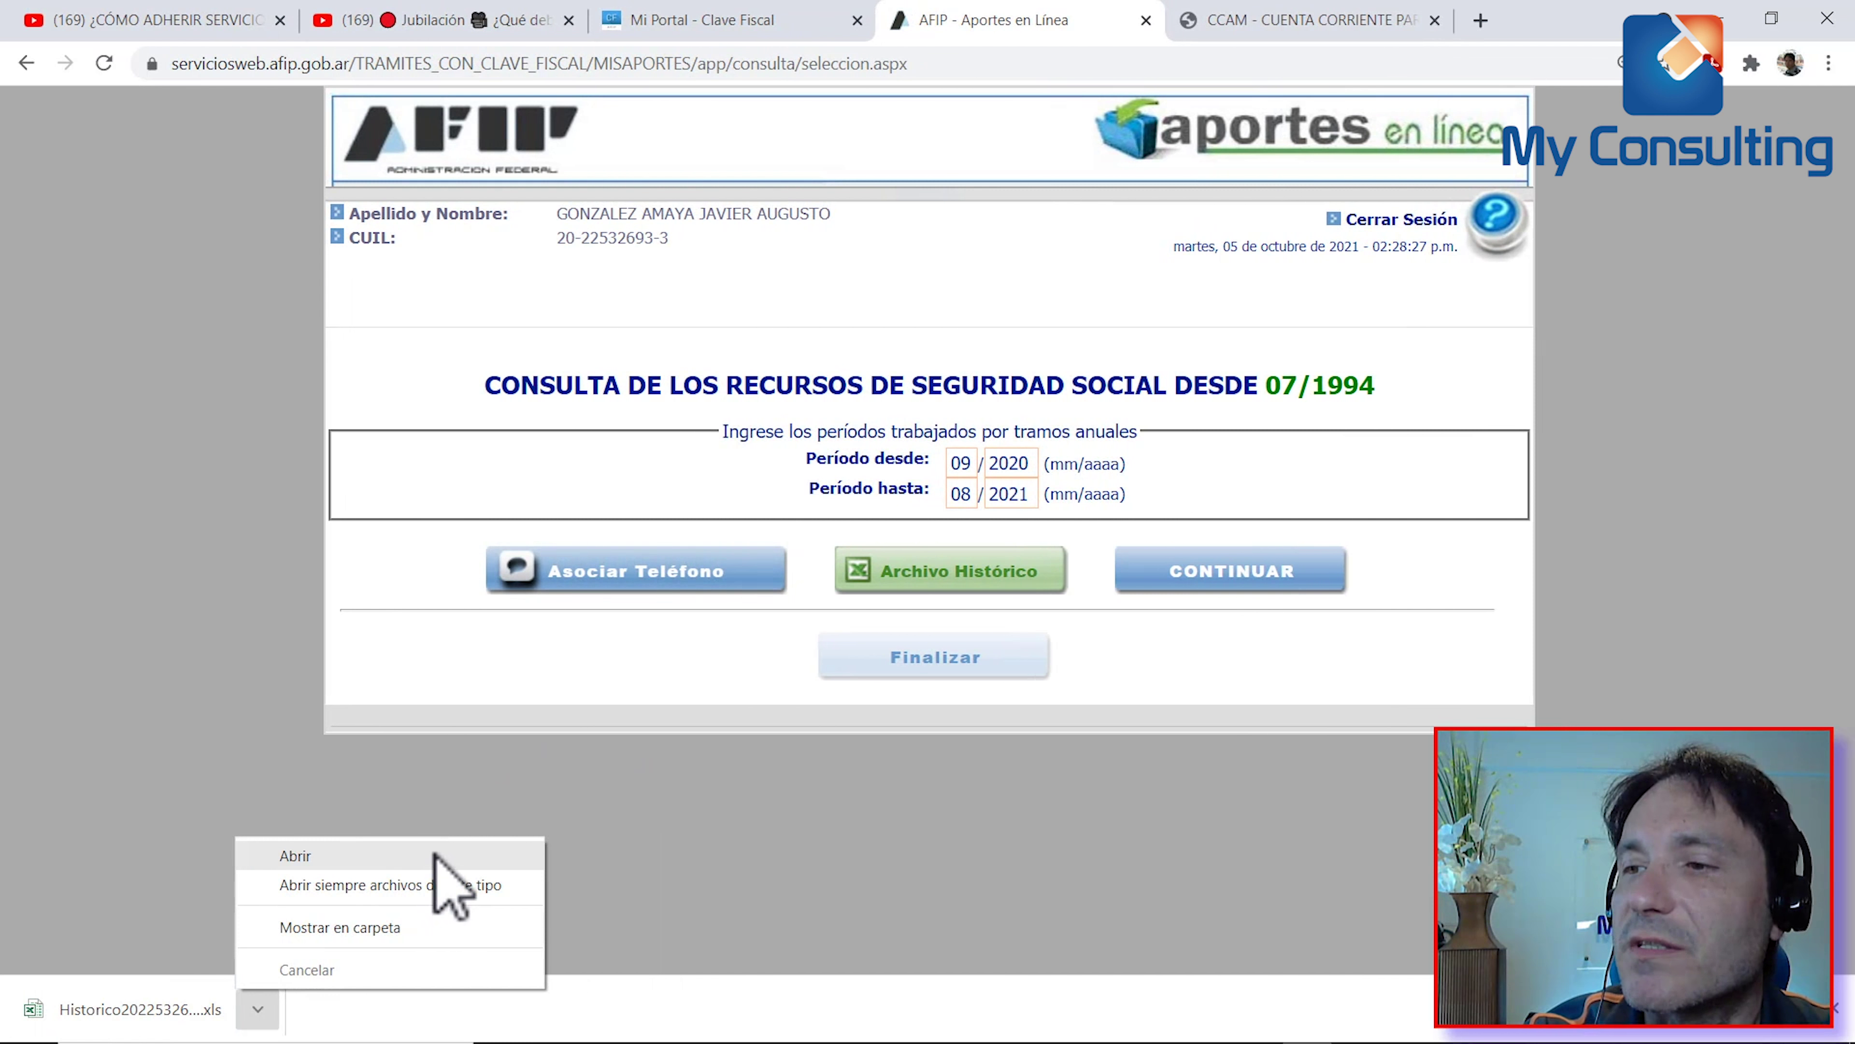
{"action": "left_click", "coordinate": [433, 854]}
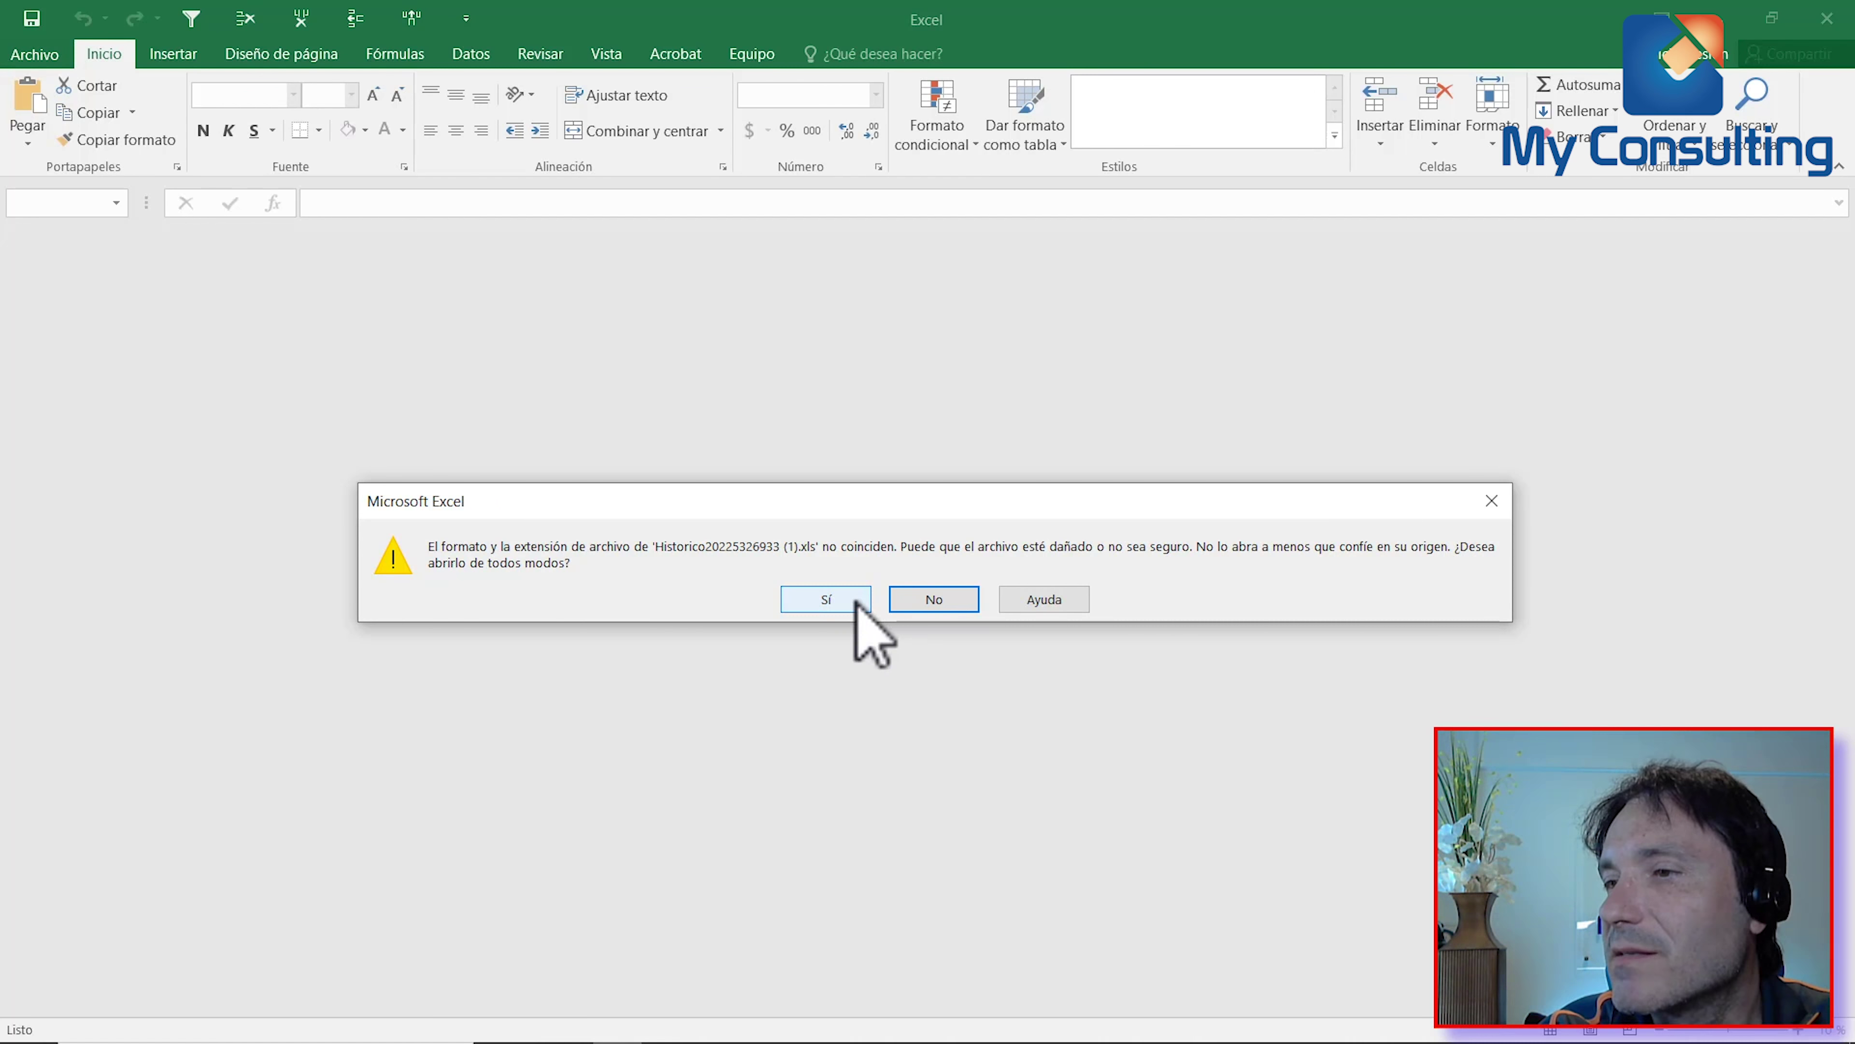
{"action": "left_click", "coordinate": [855, 605]}
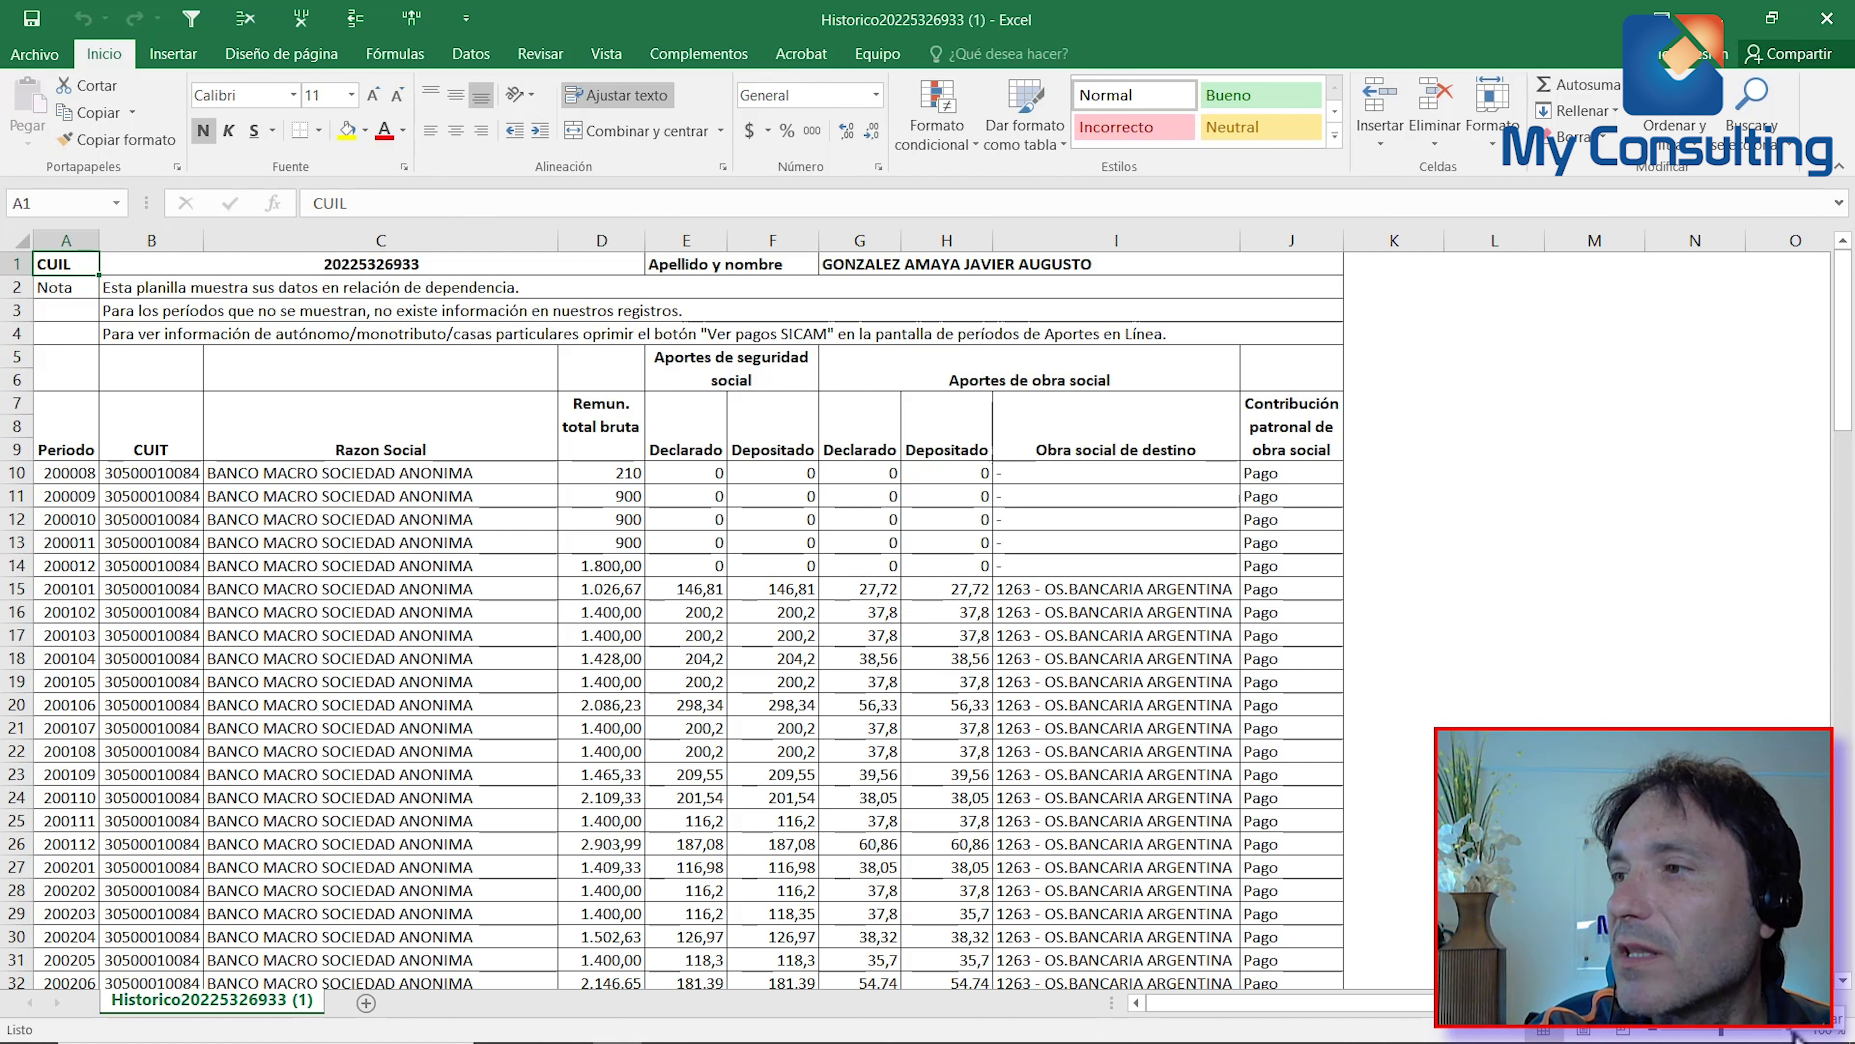
Freeze the panes above row 10 so the title and header rows remain fixed
{"action": "scroll", "coordinate": [1121, 597], "scroll_direction": "up", "scroll_amount": 2}
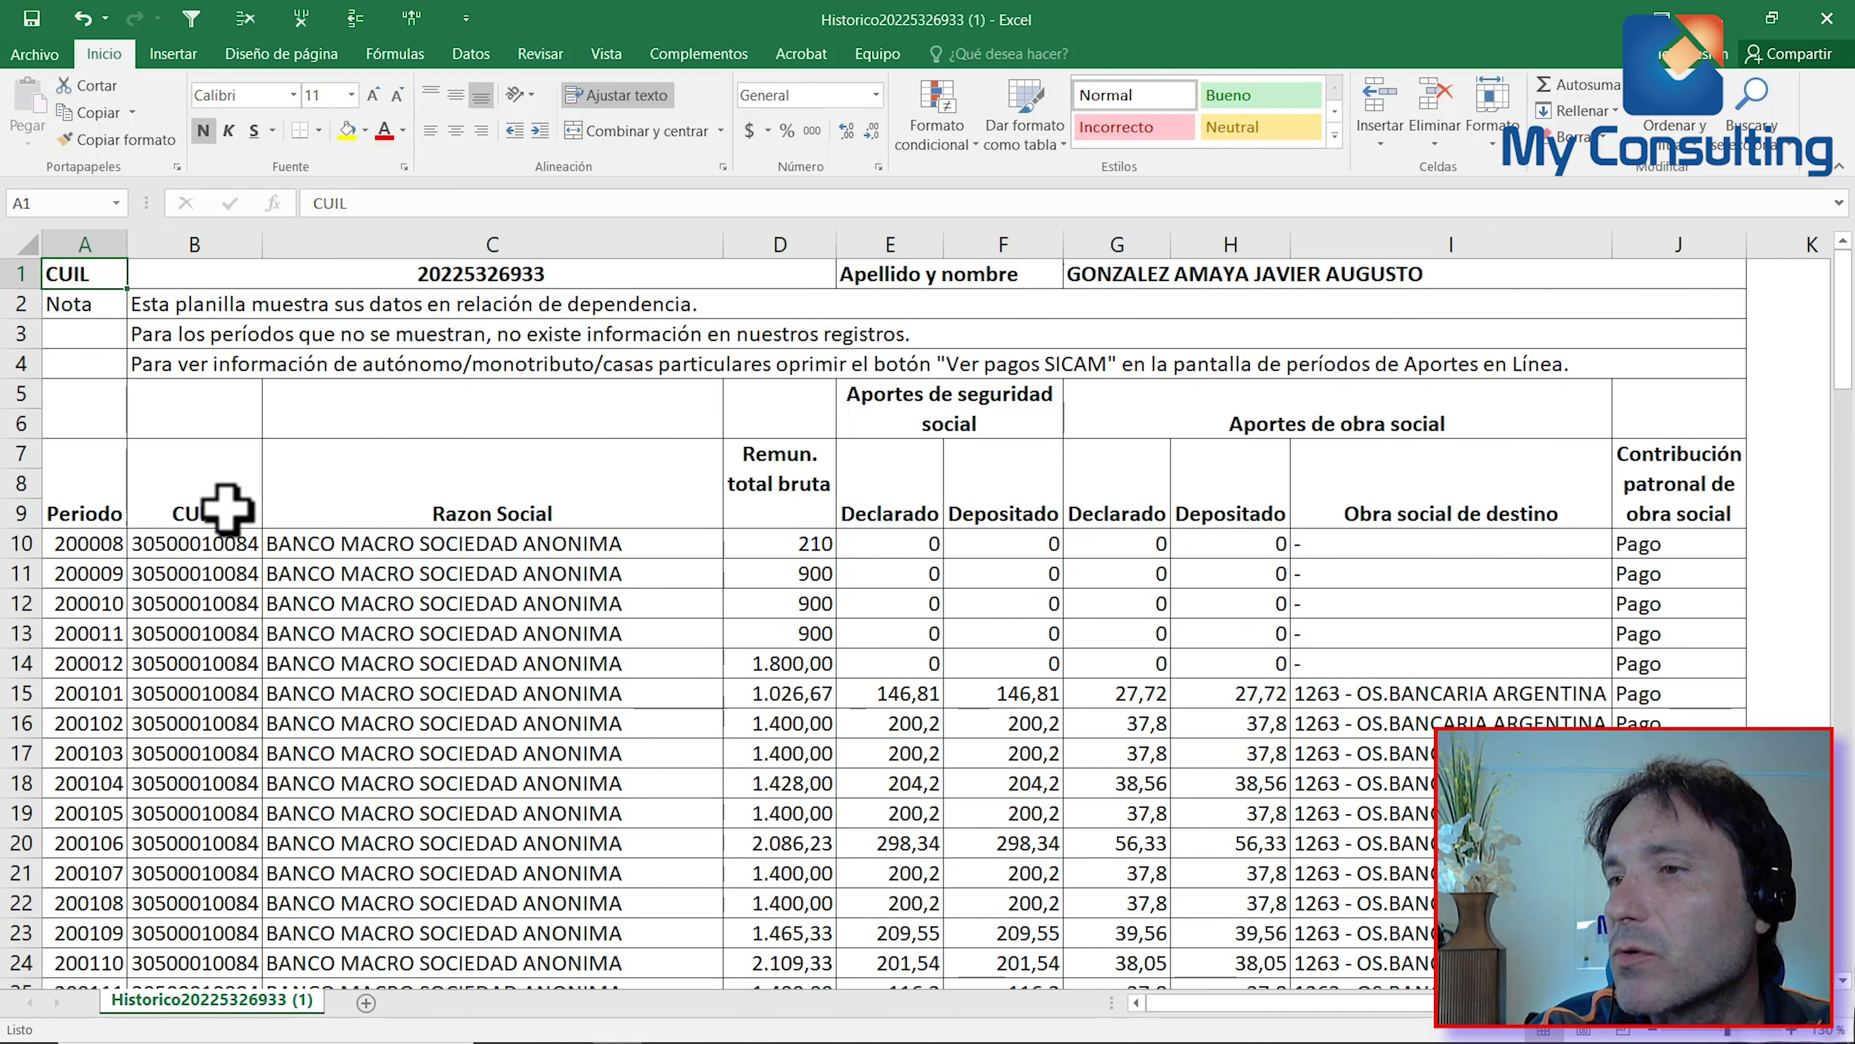
{"action": "left_click", "coordinate": [18, 544]}
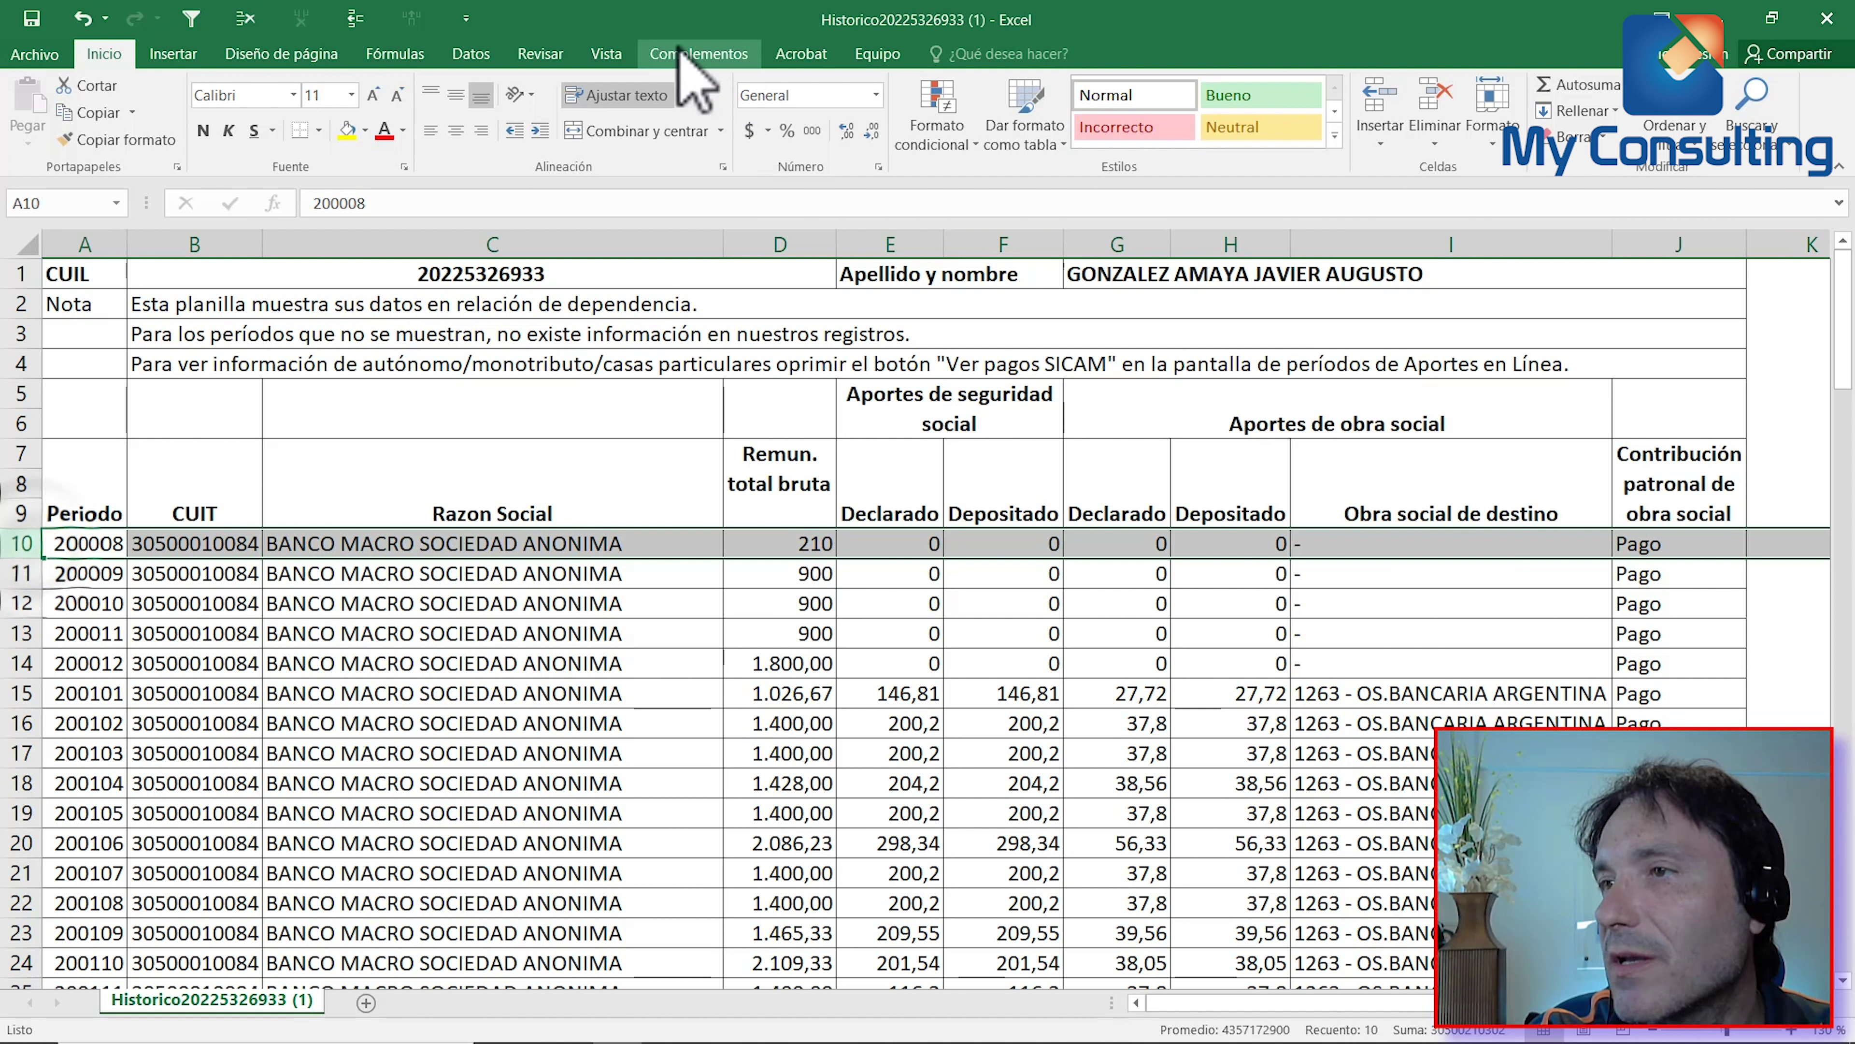
{"action": "left_click", "coordinate": [606, 53]}
{"action": "left_click", "coordinate": [935, 131]}
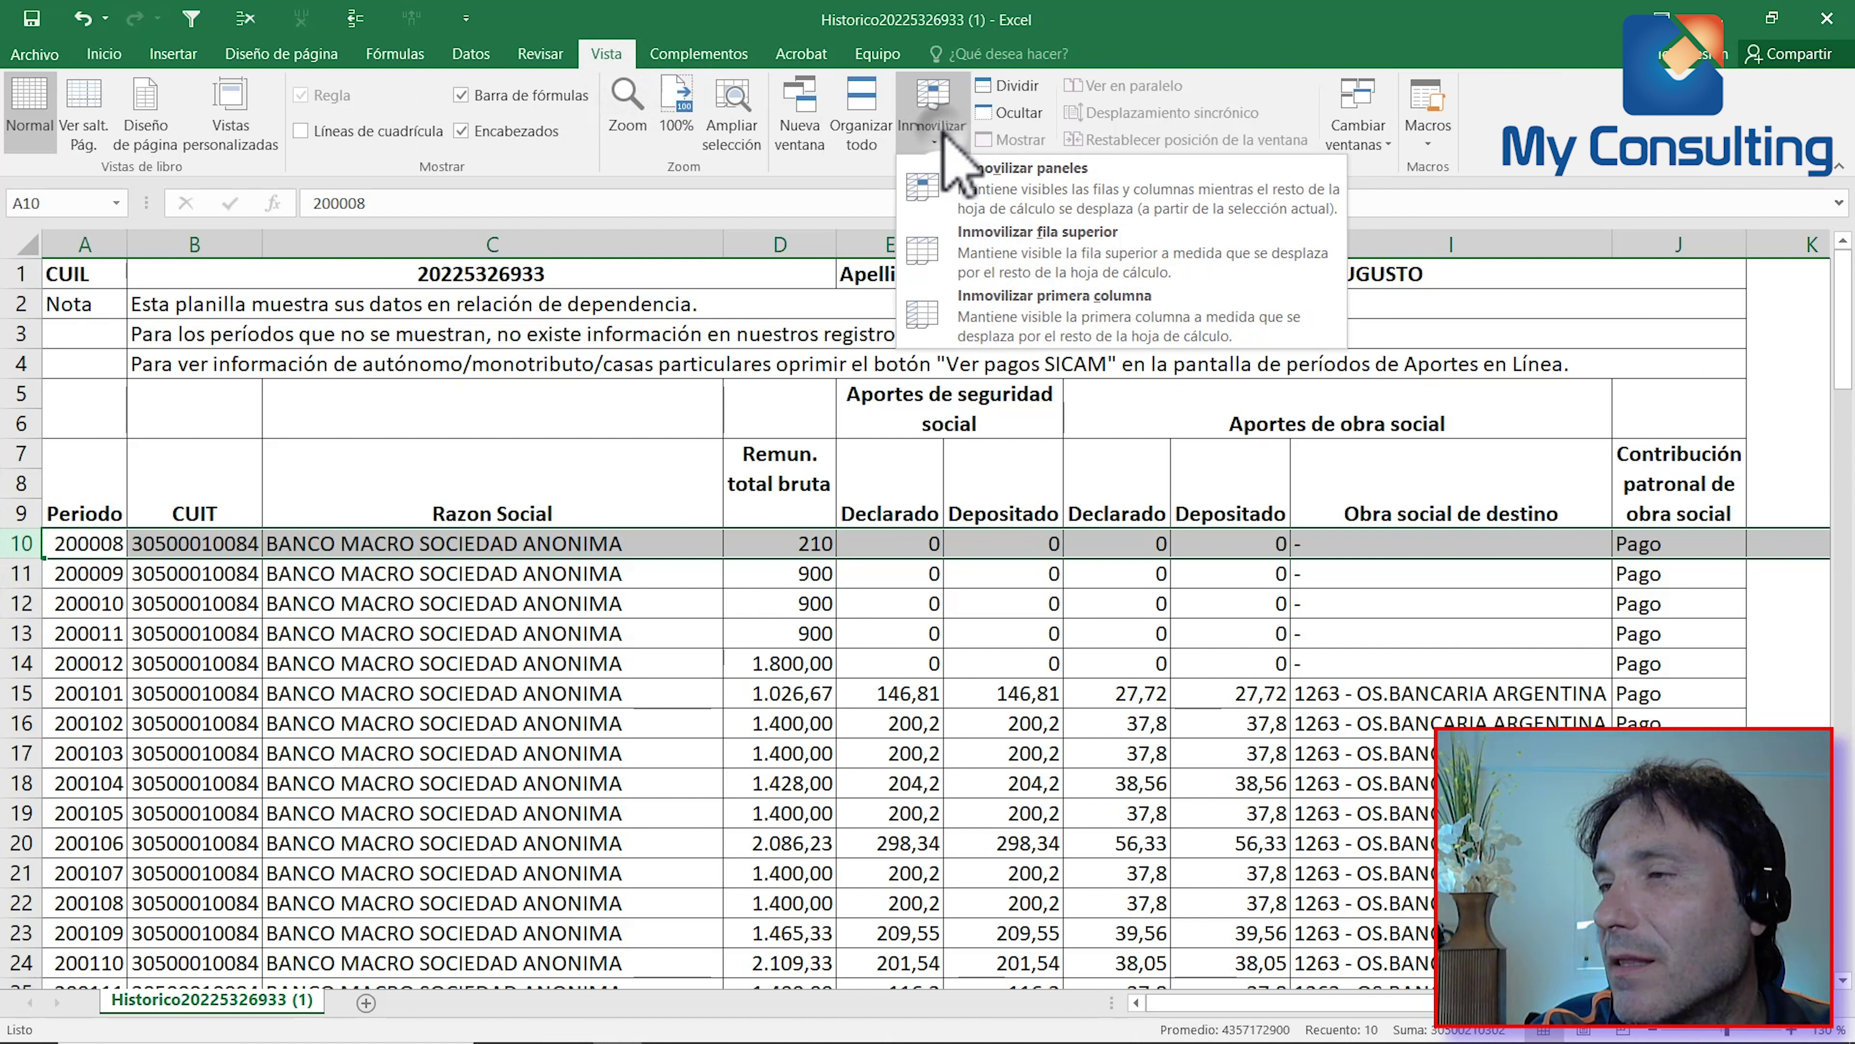
{"action": "left_click", "coordinate": [1032, 184]}
{"action": "left_click", "coordinate": [354, 414]}
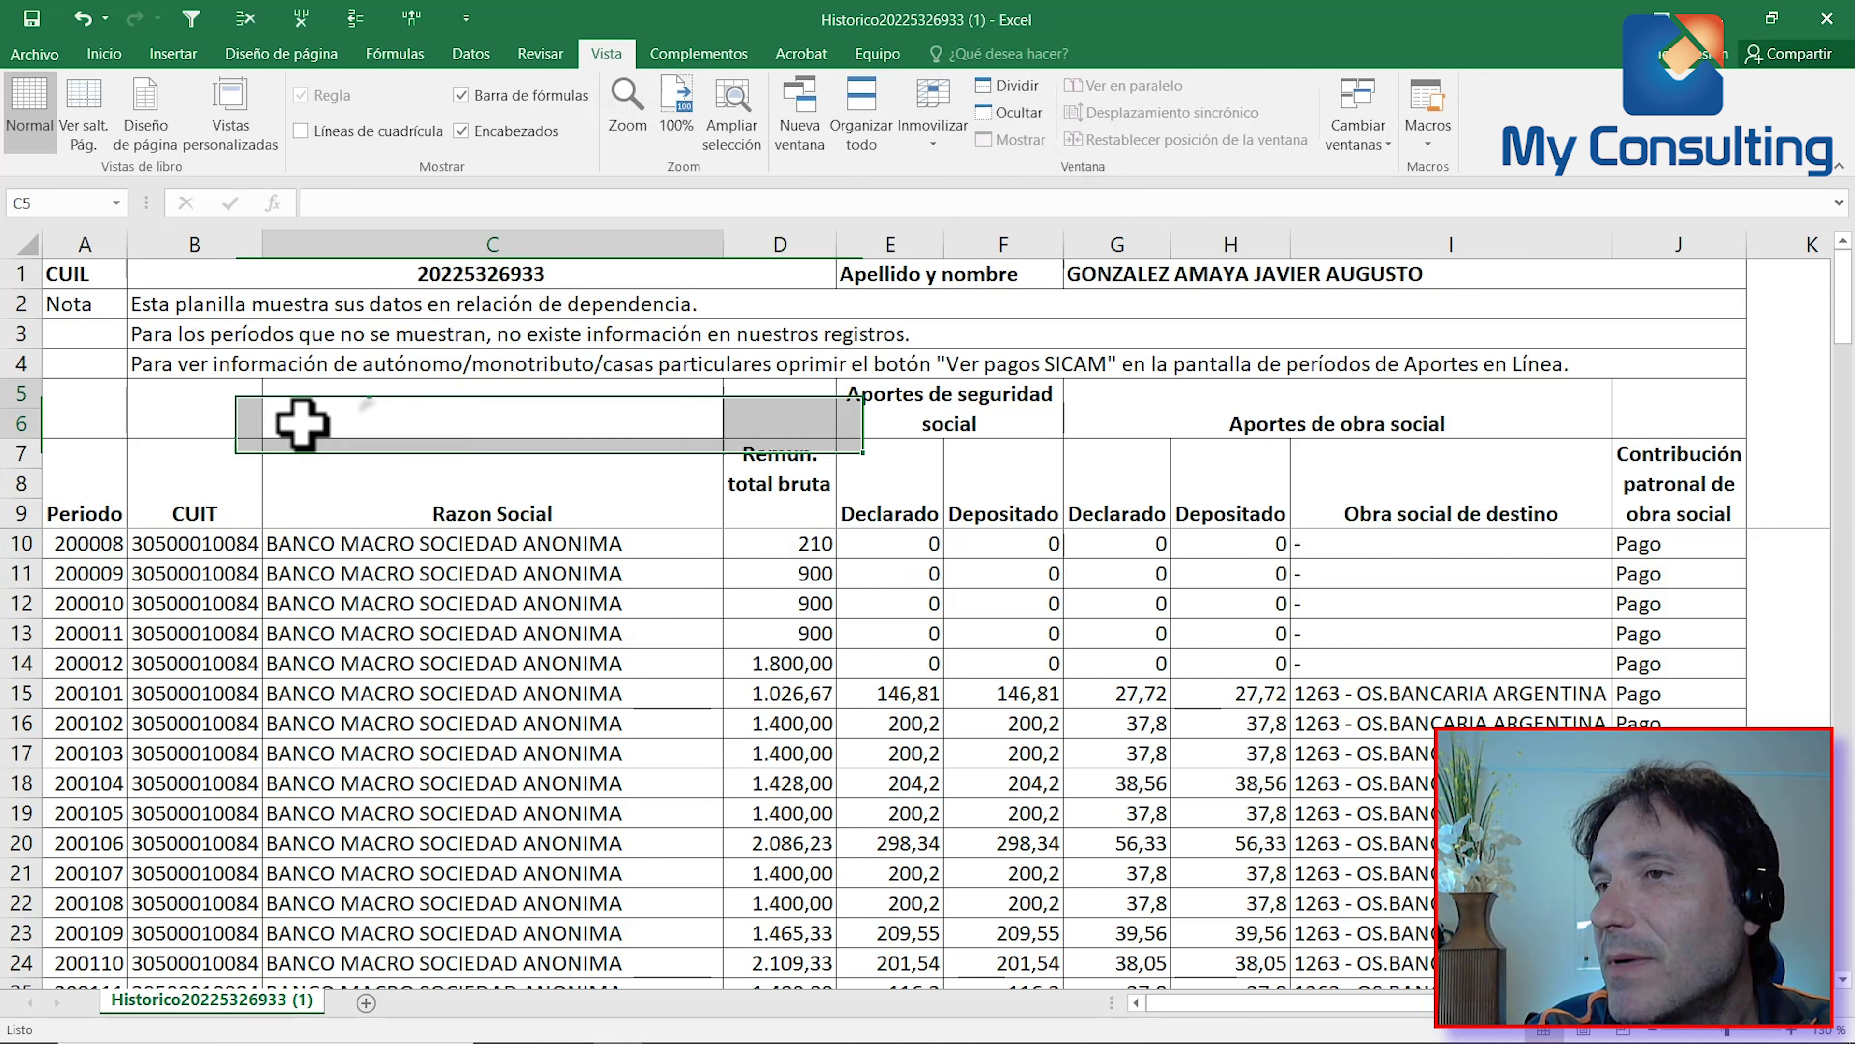
Fill the Aportes de seguridad social header block, E5:F9, with yellow
{"action": "left_click", "coordinate": [104, 53]}
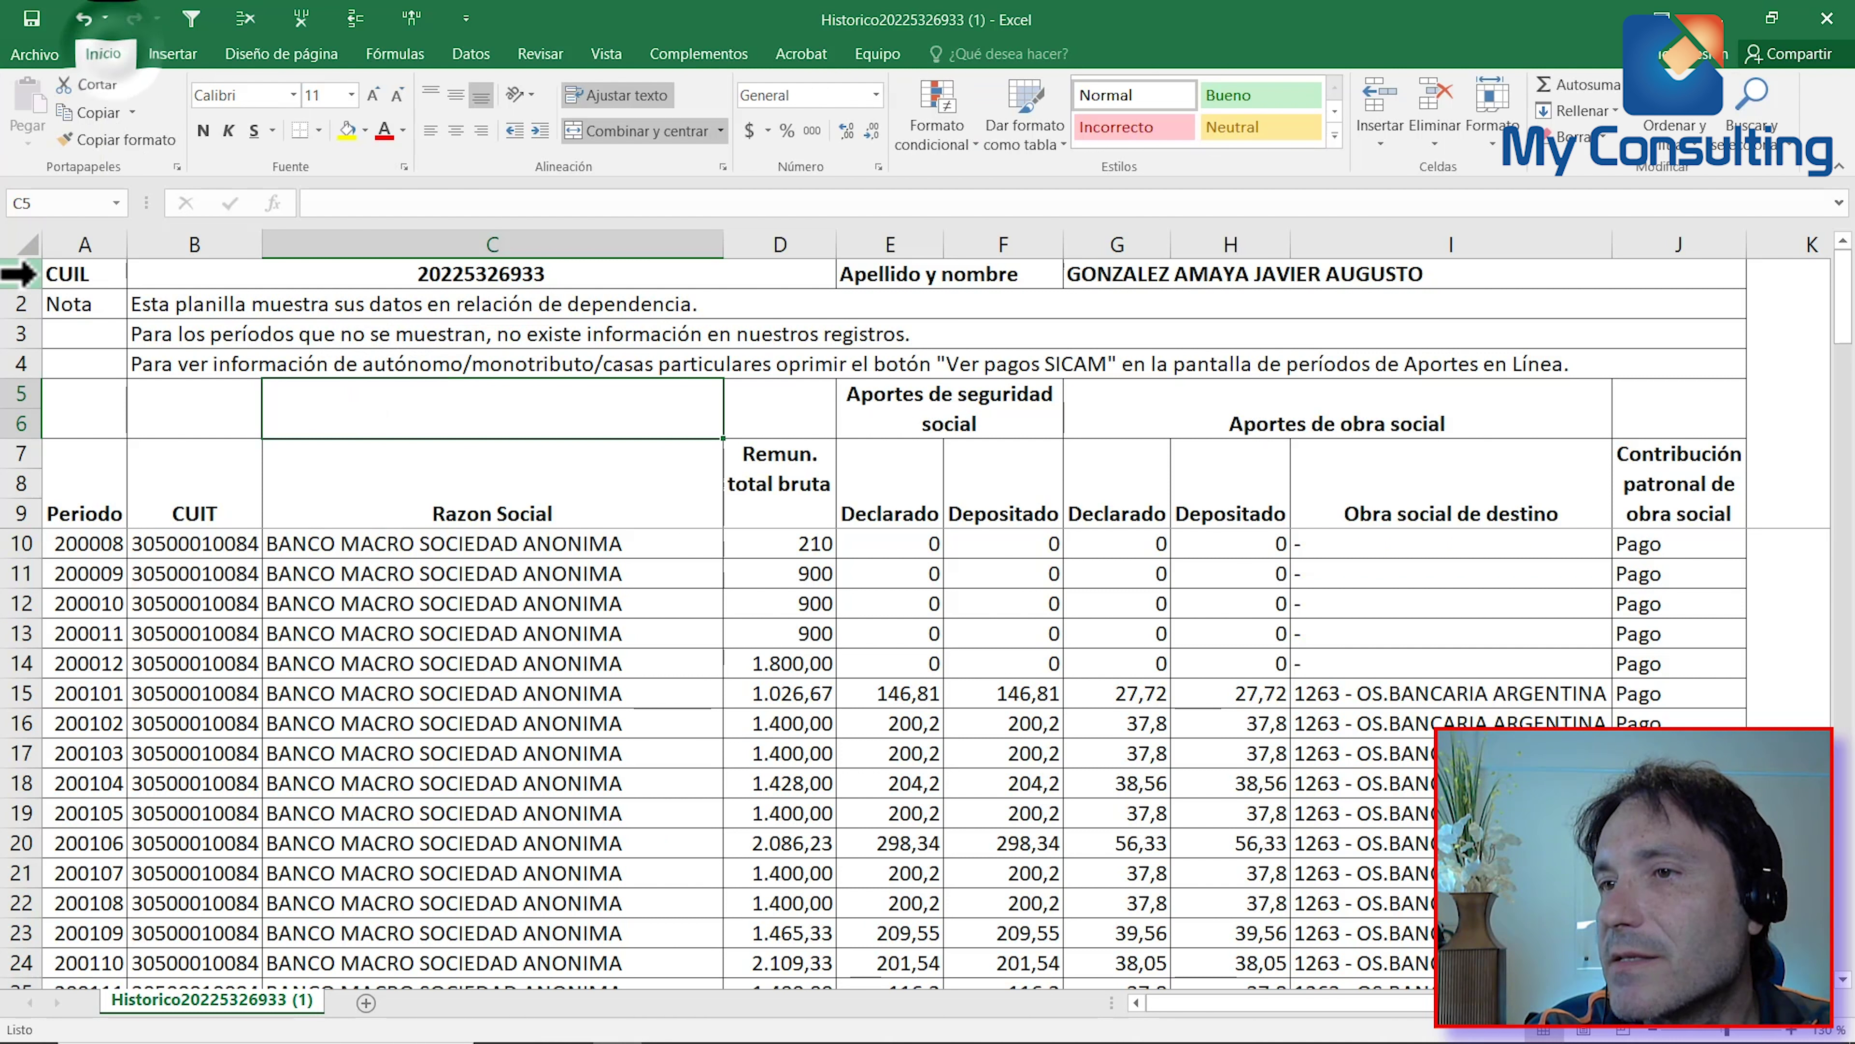
{"action": "left_click_drag", "start_coordinate": [22, 274], "coordinate": [33, 488]}
{"action": "left_click", "coordinate": [906, 402]}
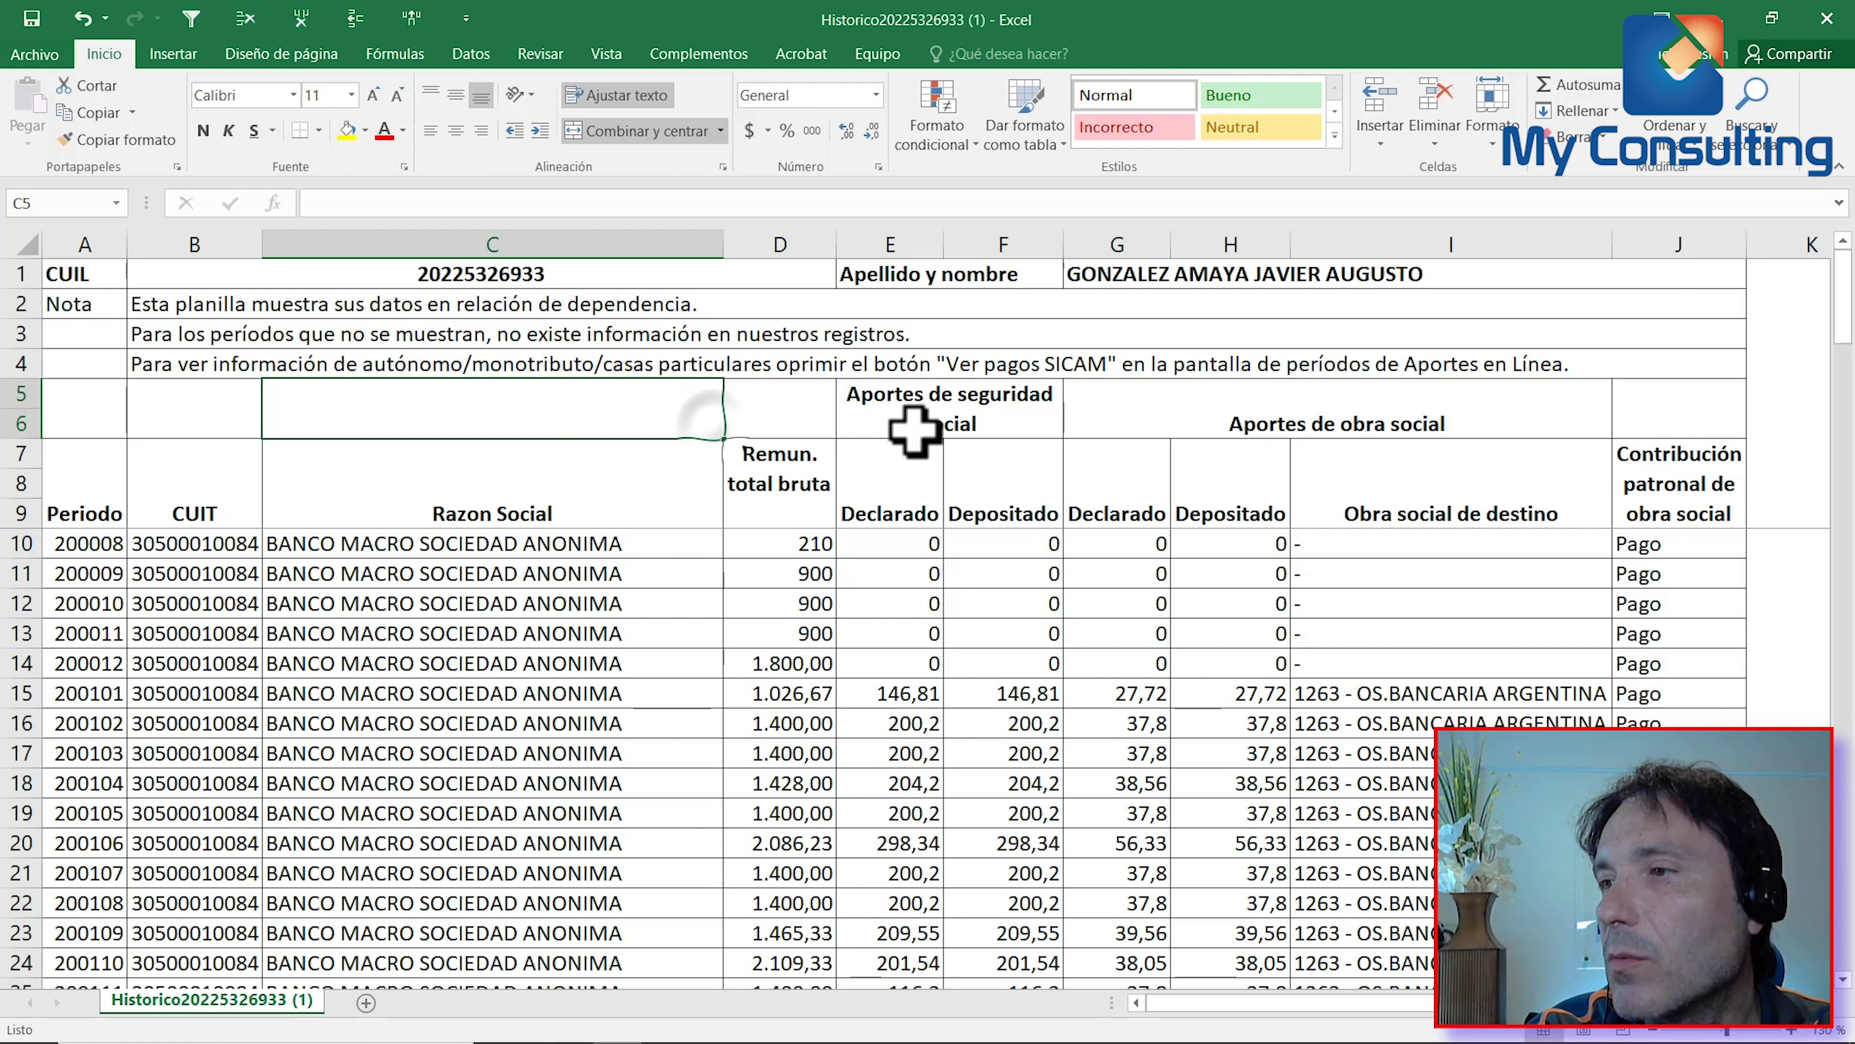
{"action": "left_click_drag", "start_coordinate": [910, 405], "coordinate": [945, 469]}
{"action": "left_click", "coordinate": [350, 135]}
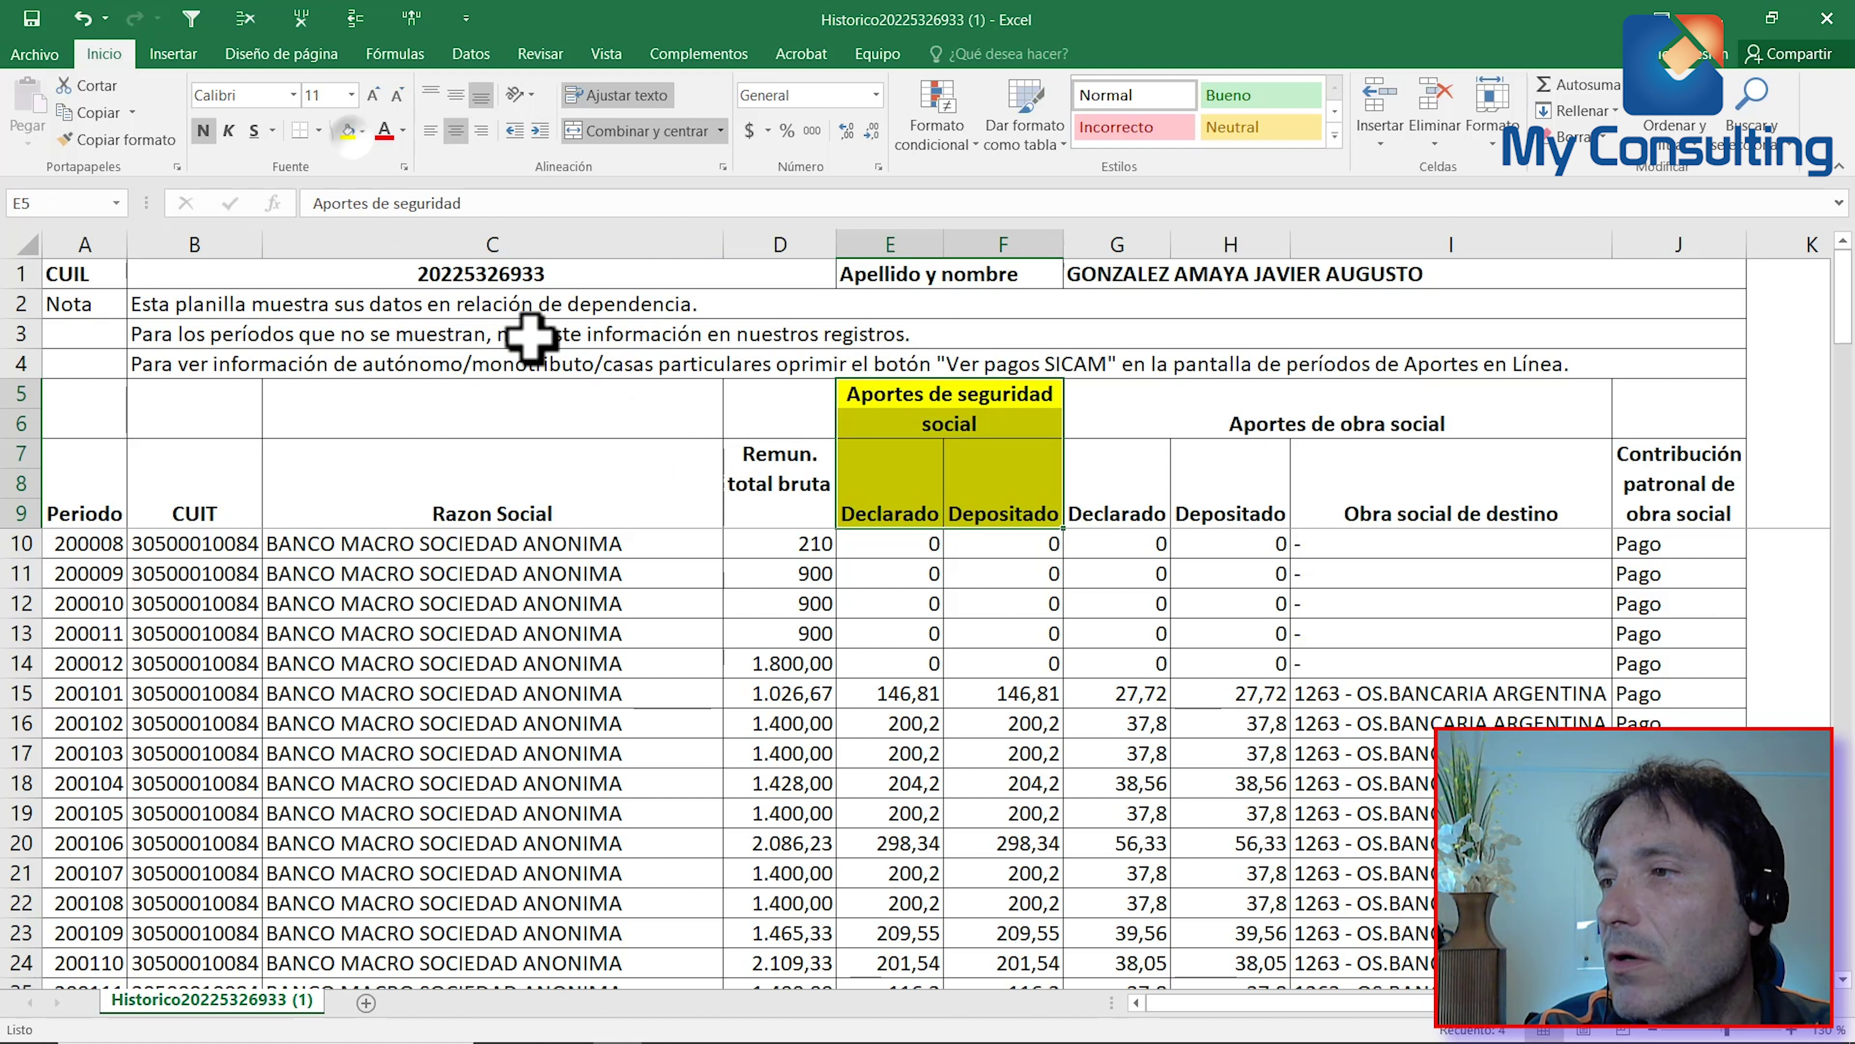
Fill the Aportes de obra social headers, G5:I9, with light green and the Remun. total bruta header, D5:D9, with light blue
{"action": "left_click_drag", "start_coordinate": [1122, 393], "coordinate": [1118, 485]}
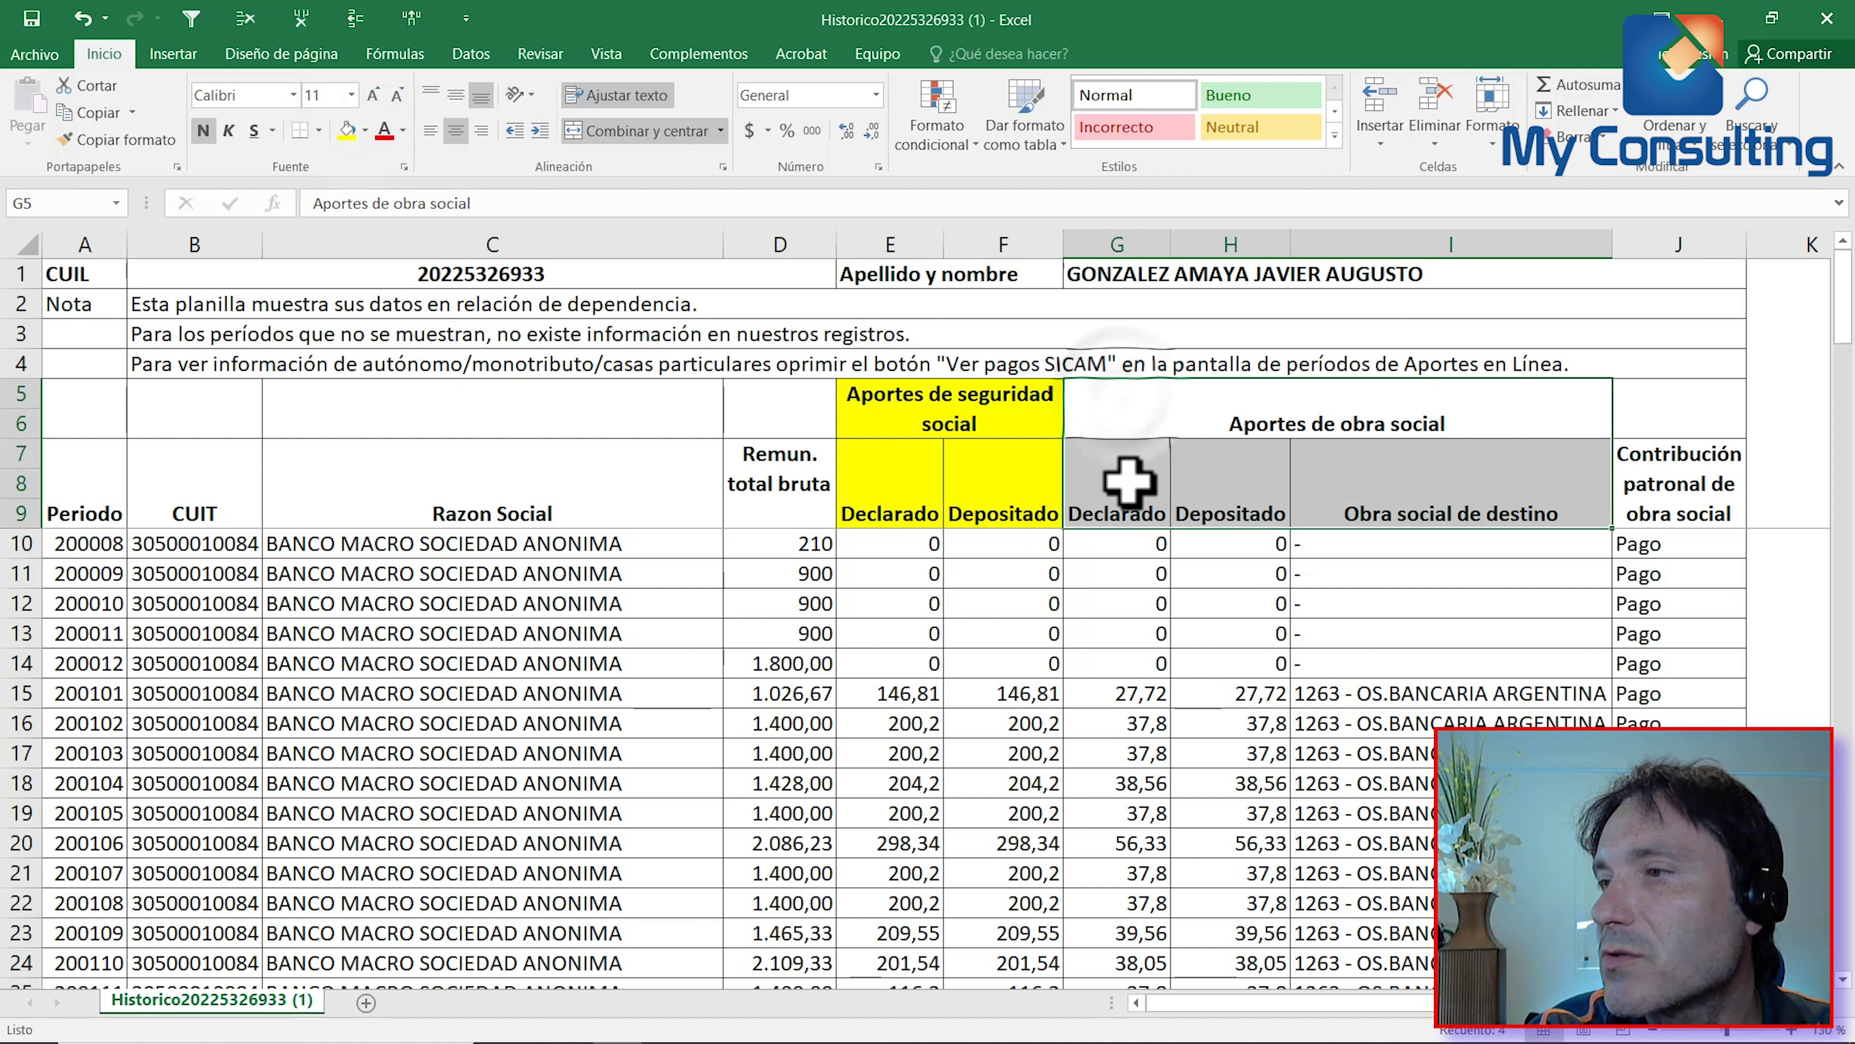
{"action": "left_click", "coordinate": [364, 131]}
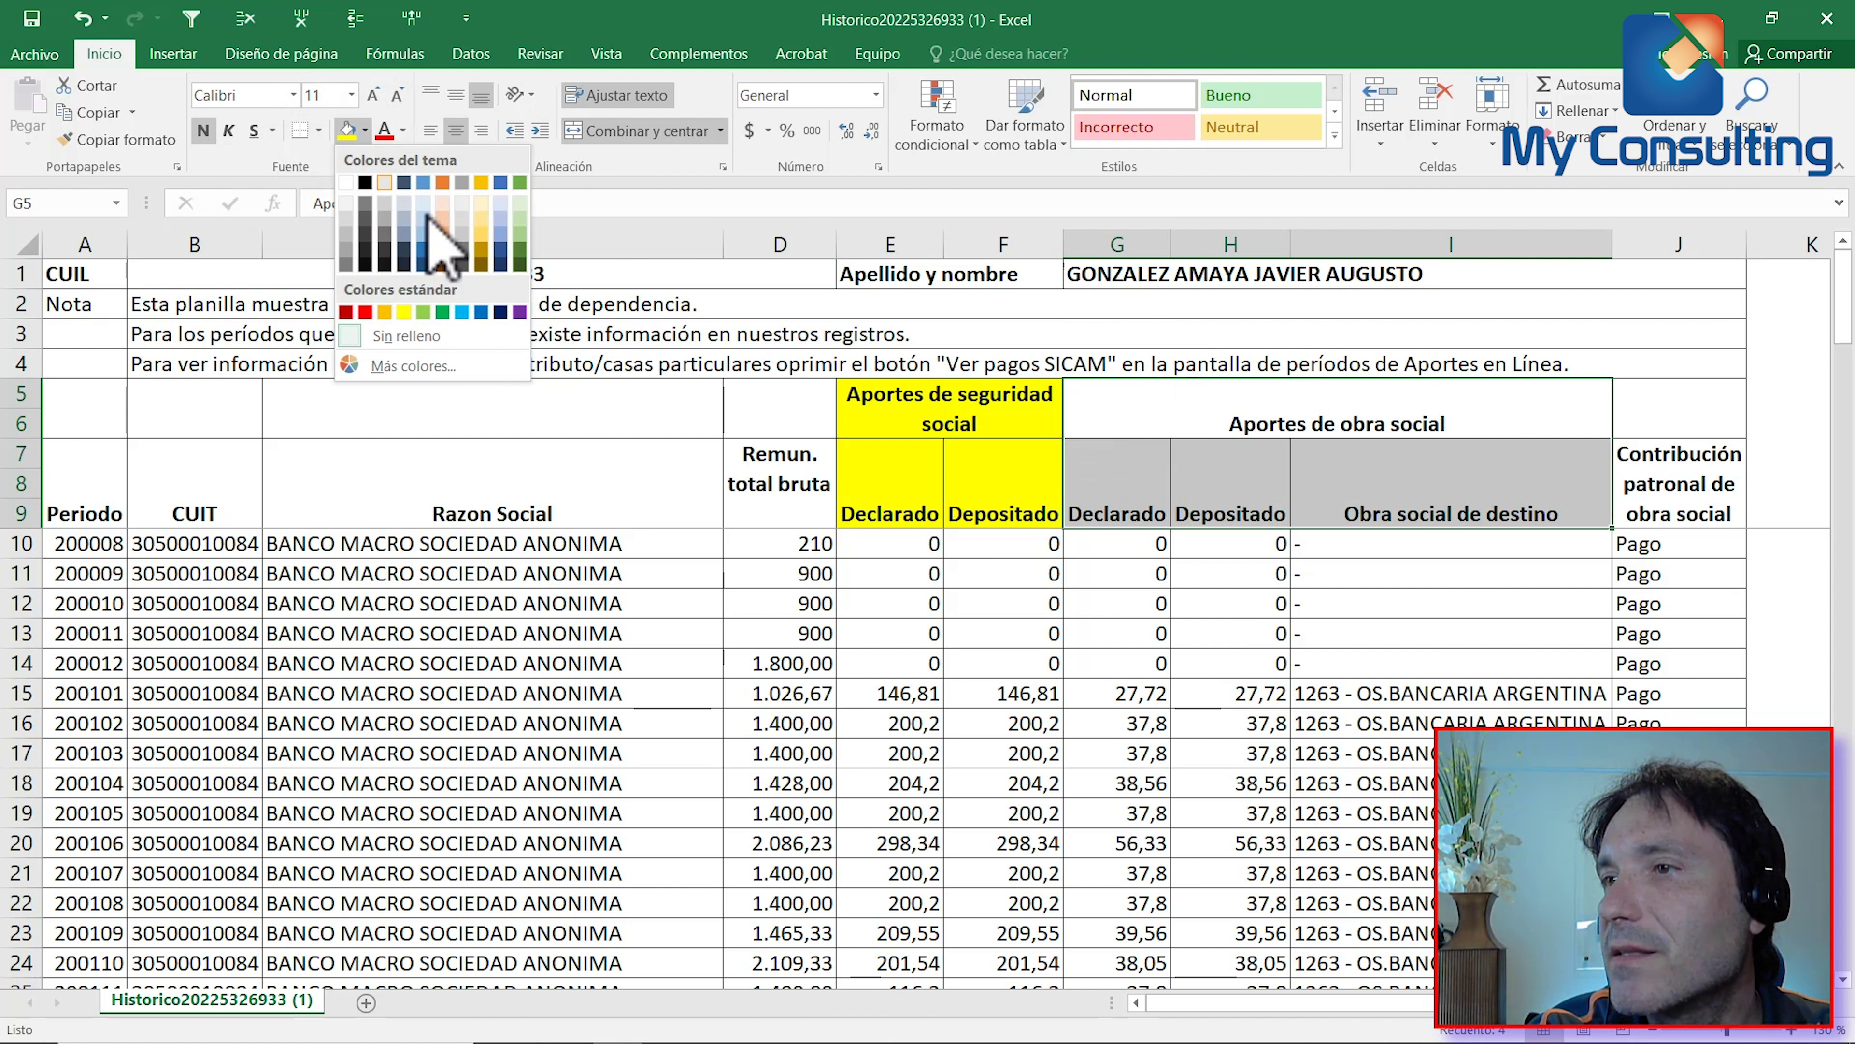
{"action": "left_click", "coordinate": [531, 257]}
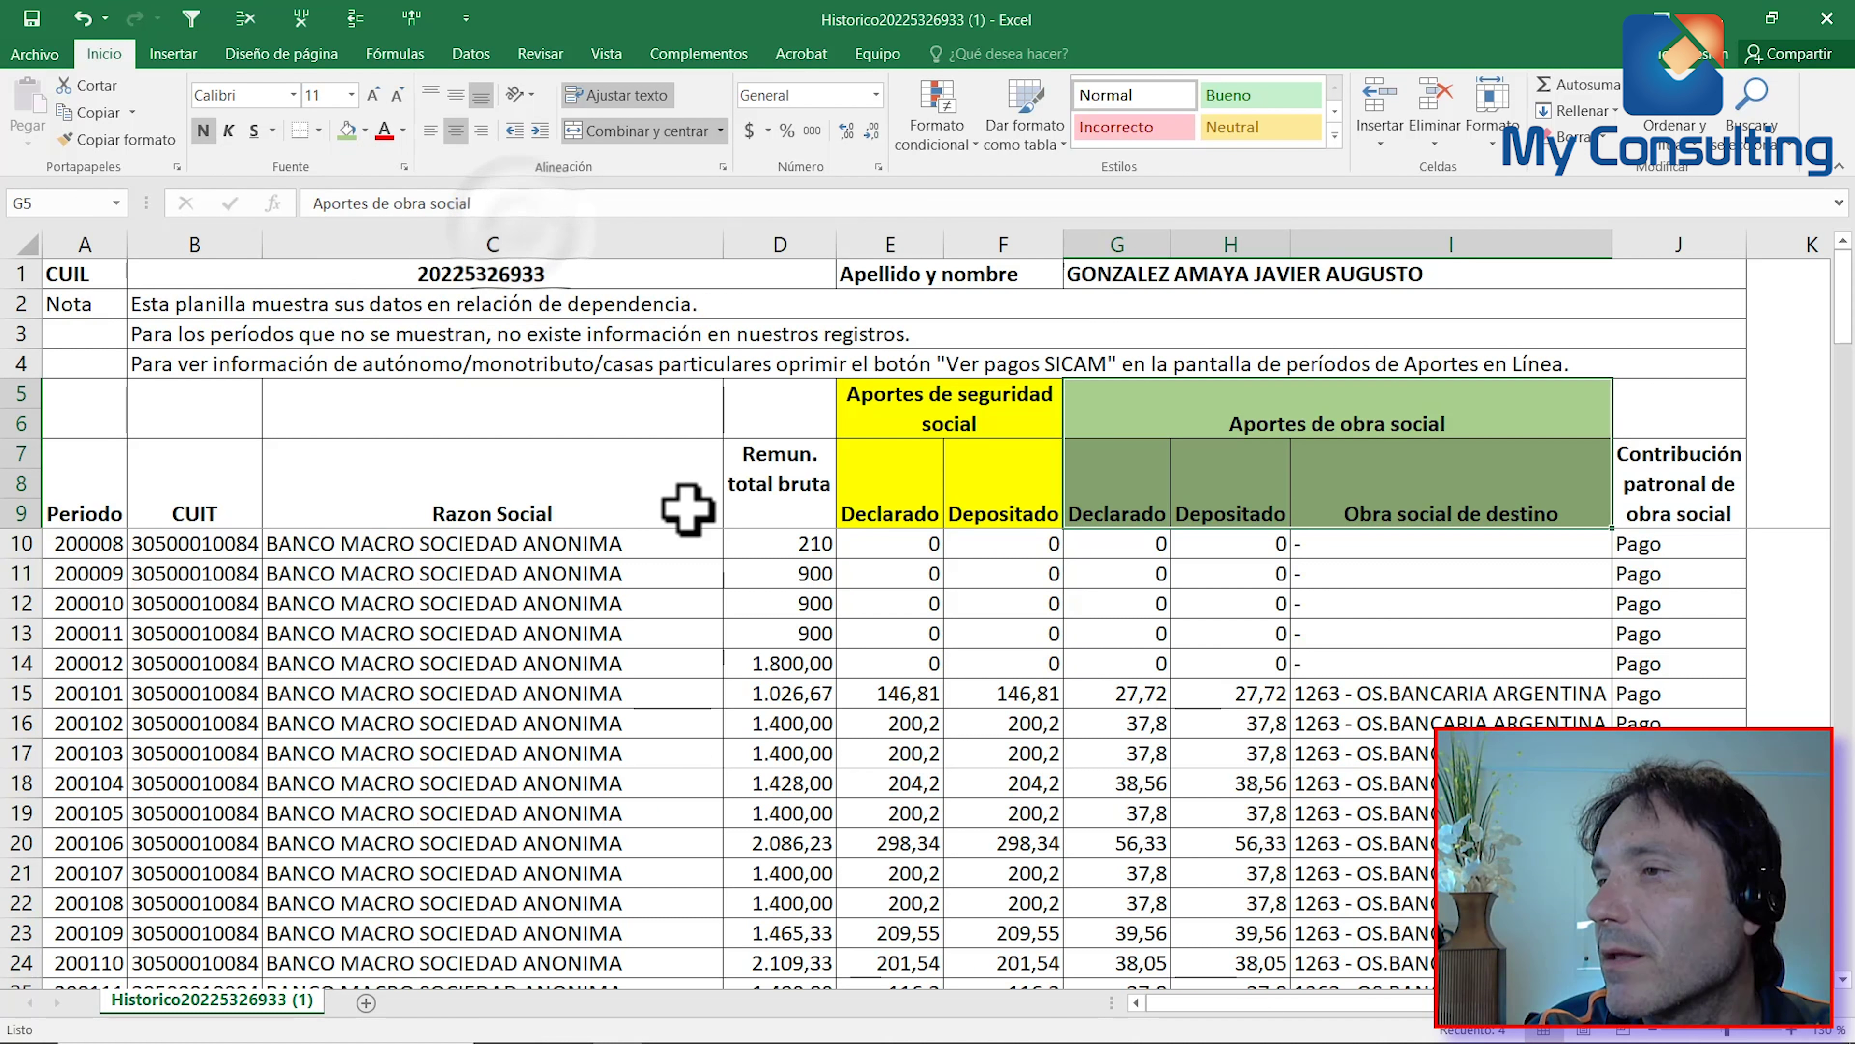
{"action": "left_click_drag", "start_coordinate": [767, 465], "coordinate": [780, 511]}
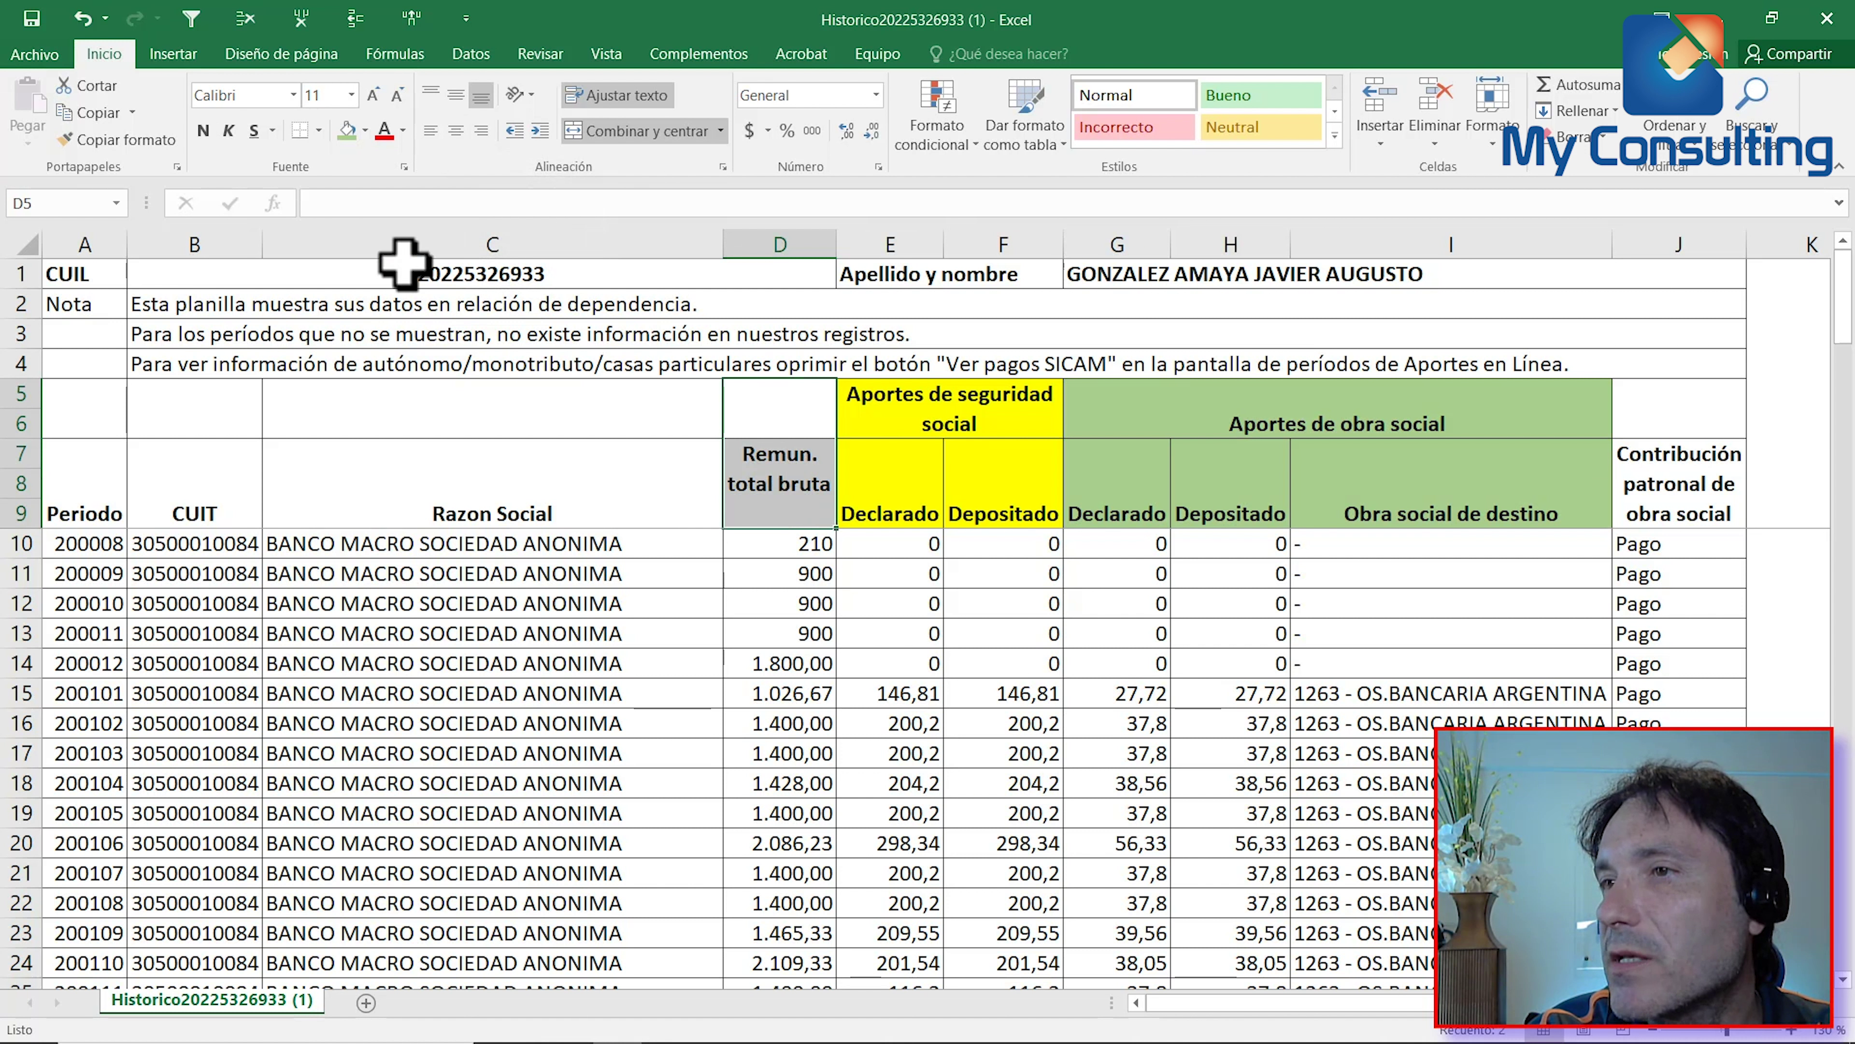
{"action": "left_click", "coordinate": [364, 131]}
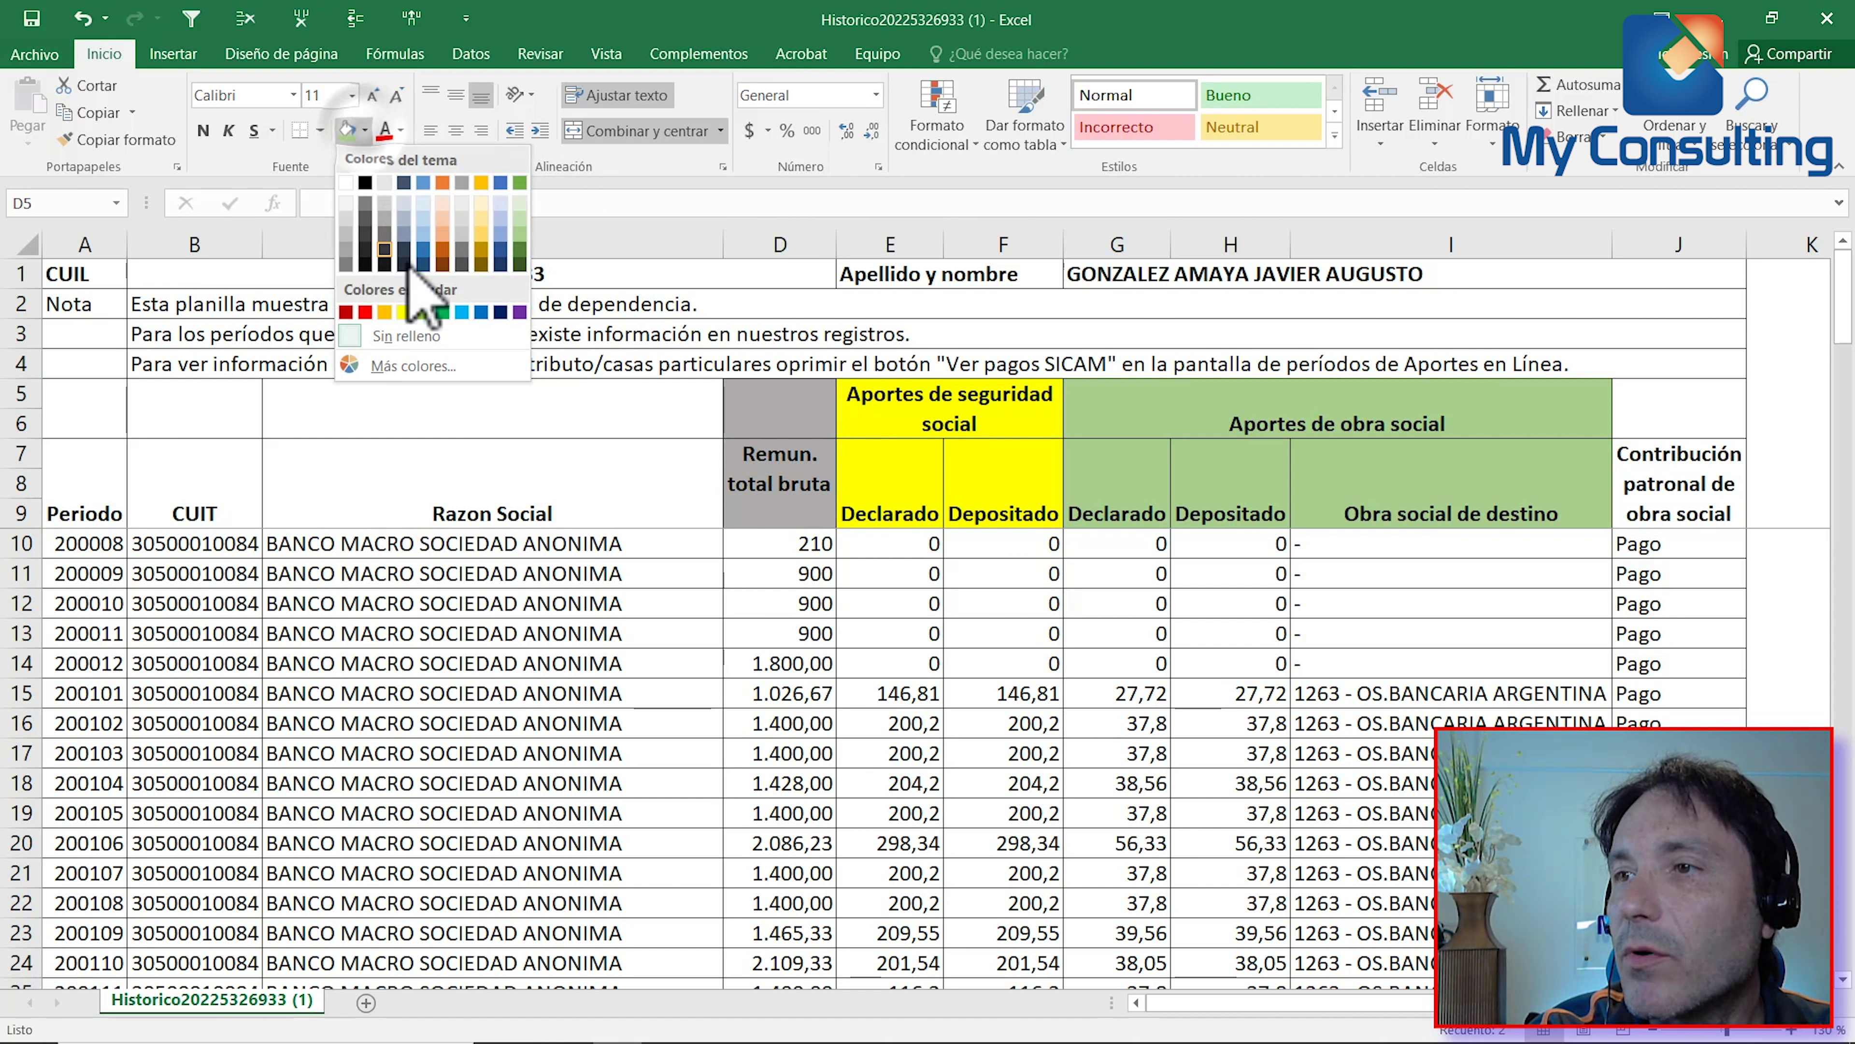
{"action": "left_click", "coordinate": [424, 220]}
Fill the Razon Social header, C5:C9, with light orange and the CUIT header, B5:B9, with gray
{"action": "left_click_drag", "start_coordinate": [338, 413], "coordinate": [350, 484]}
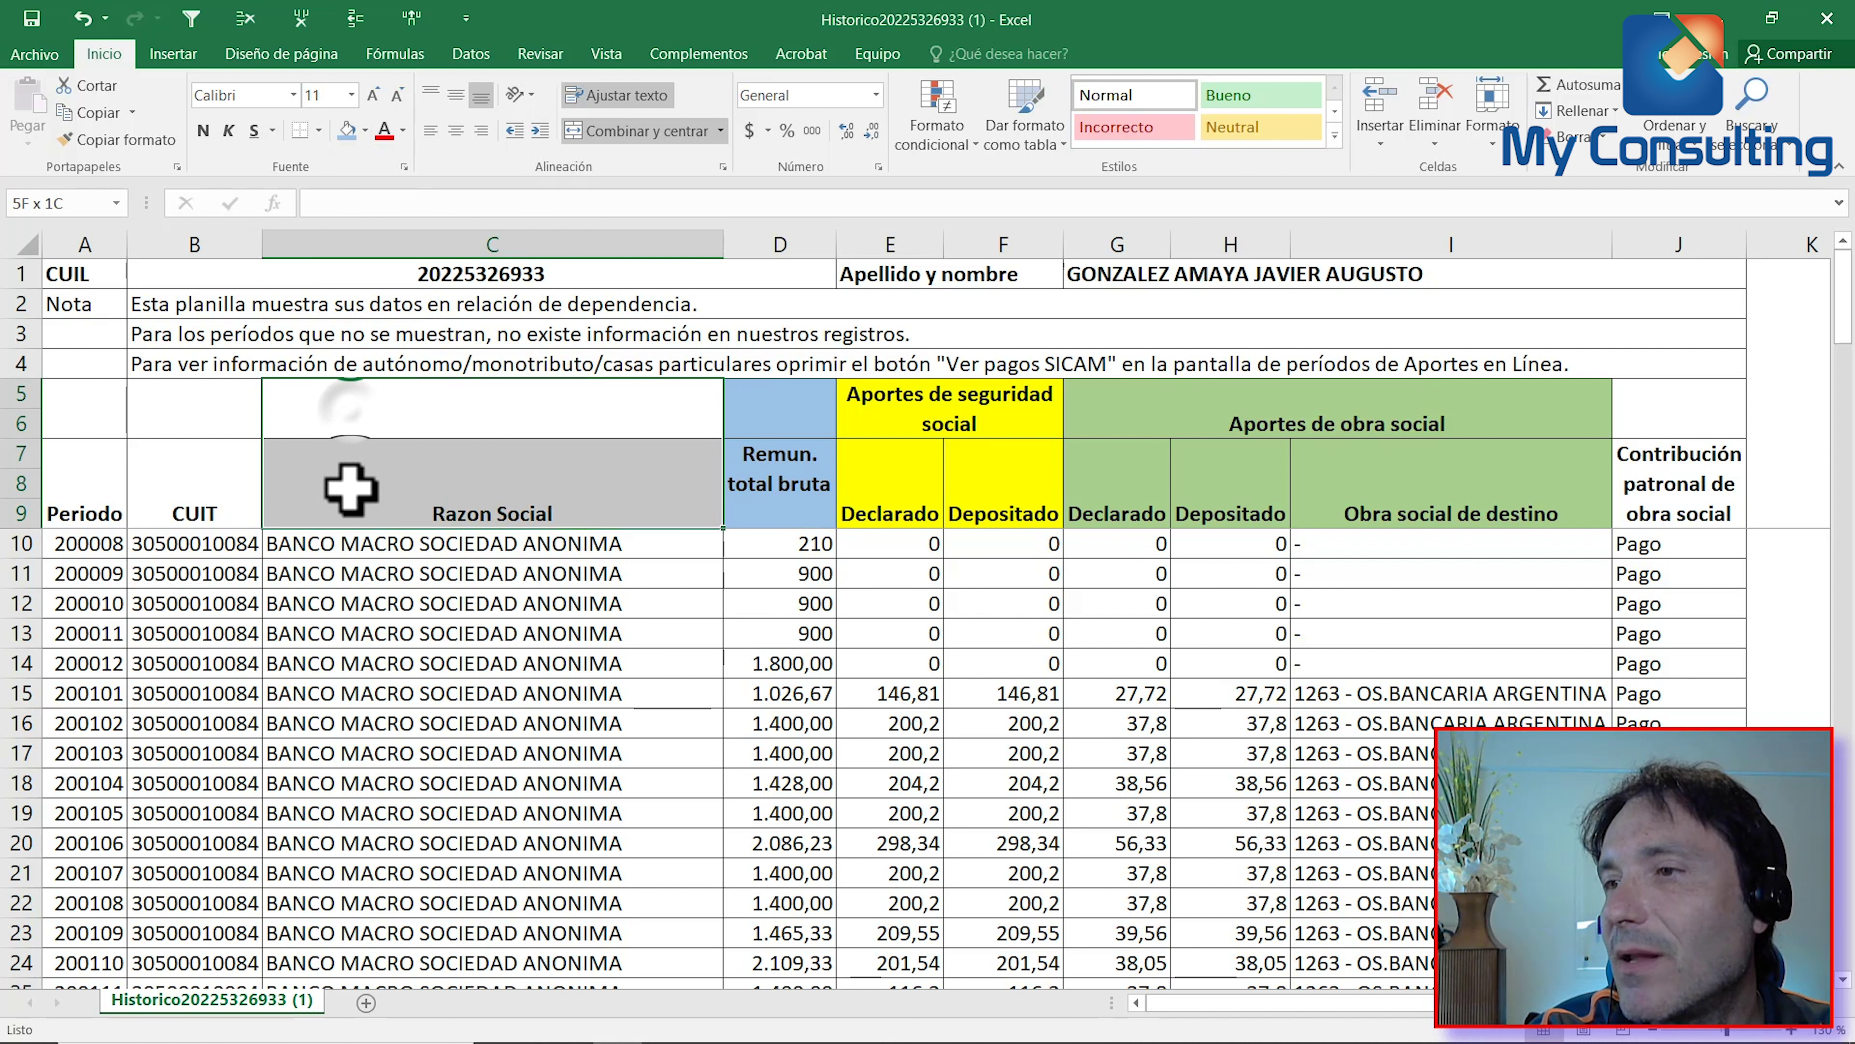
{"action": "left_click", "coordinate": [364, 131]}
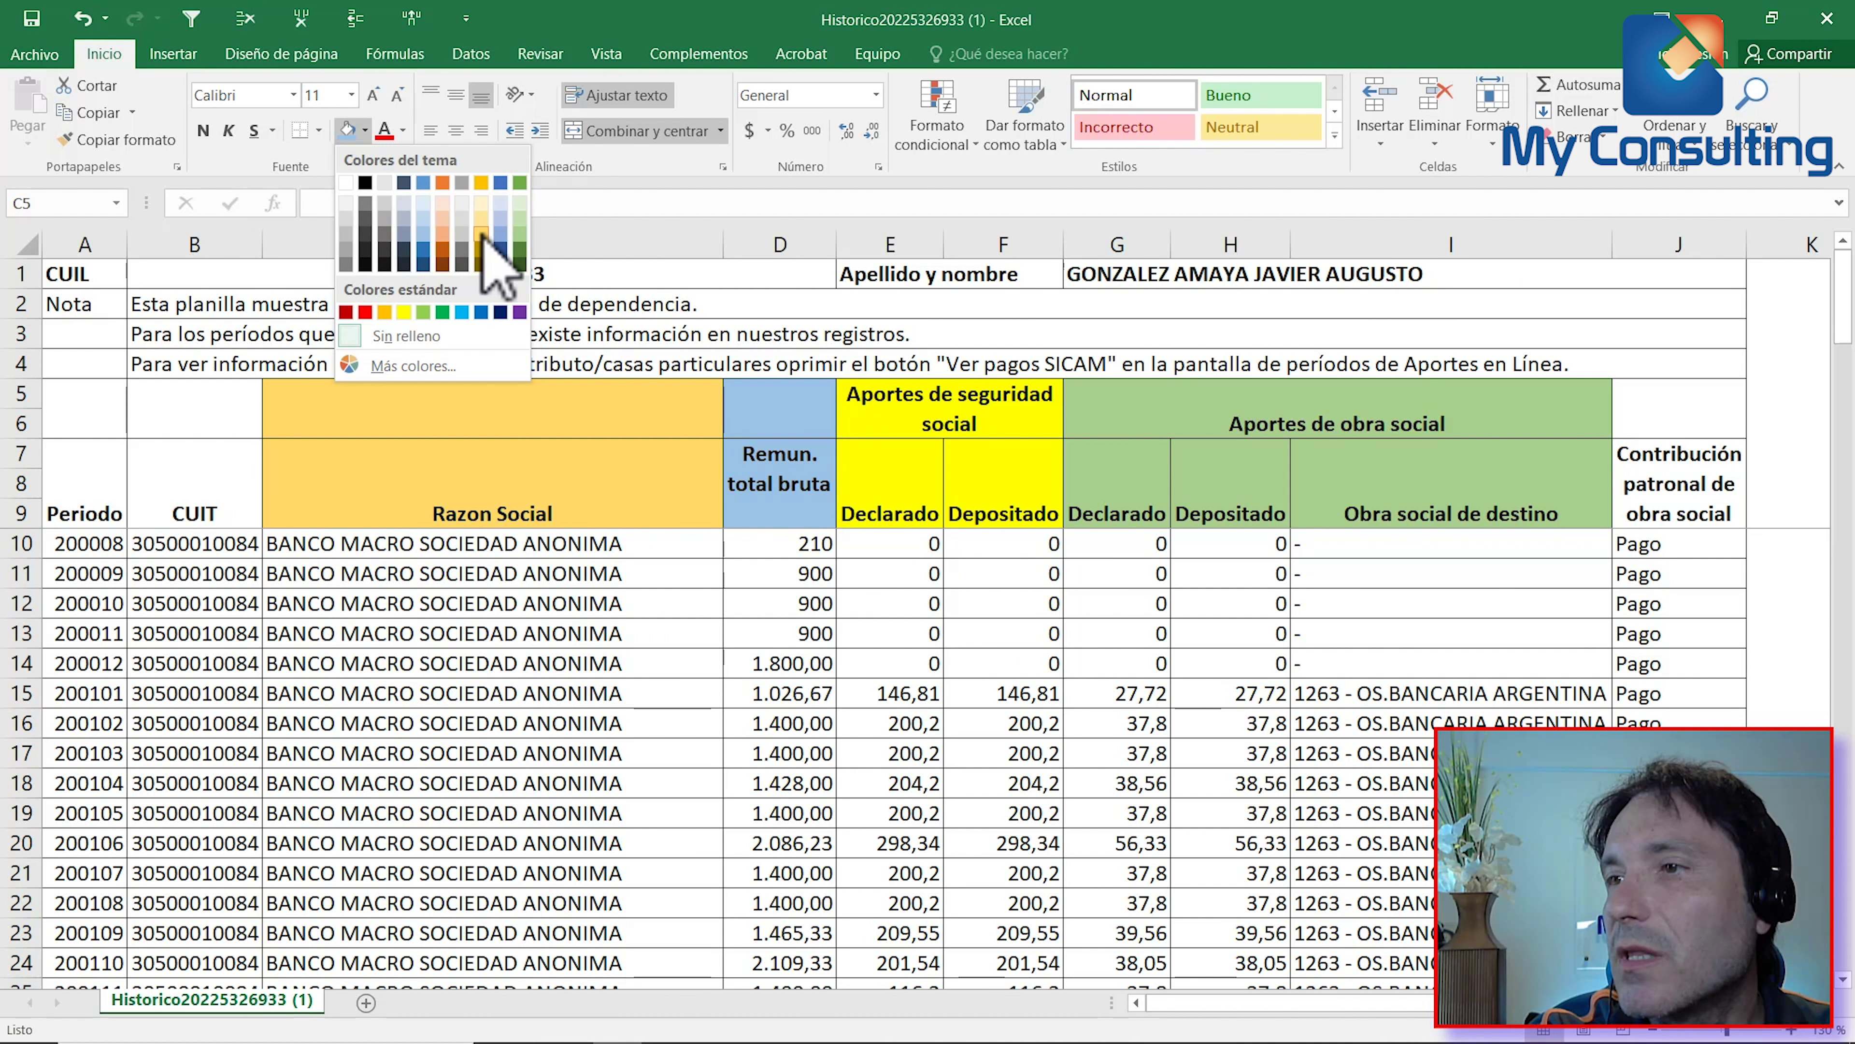
{"action": "left_click", "coordinate": [443, 227]}
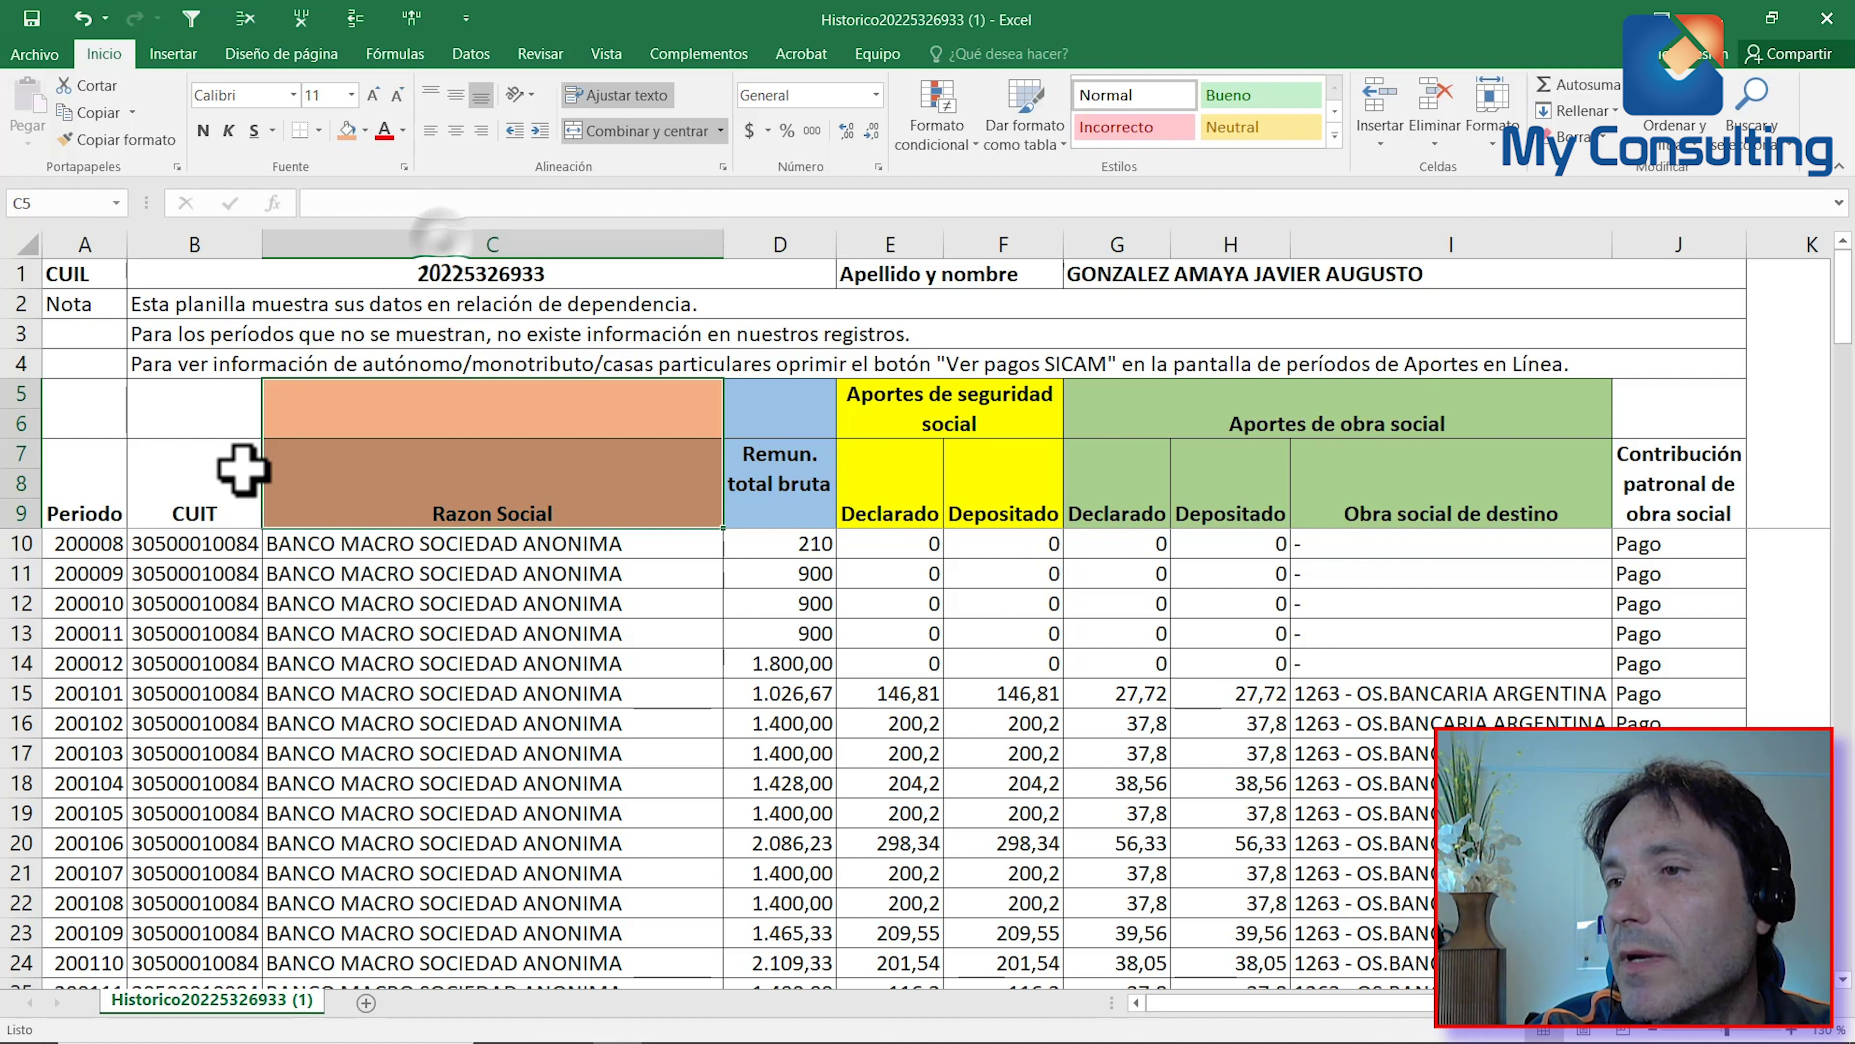
{"action": "left_click_drag", "start_coordinate": [198, 415], "coordinate": [199, 483]}
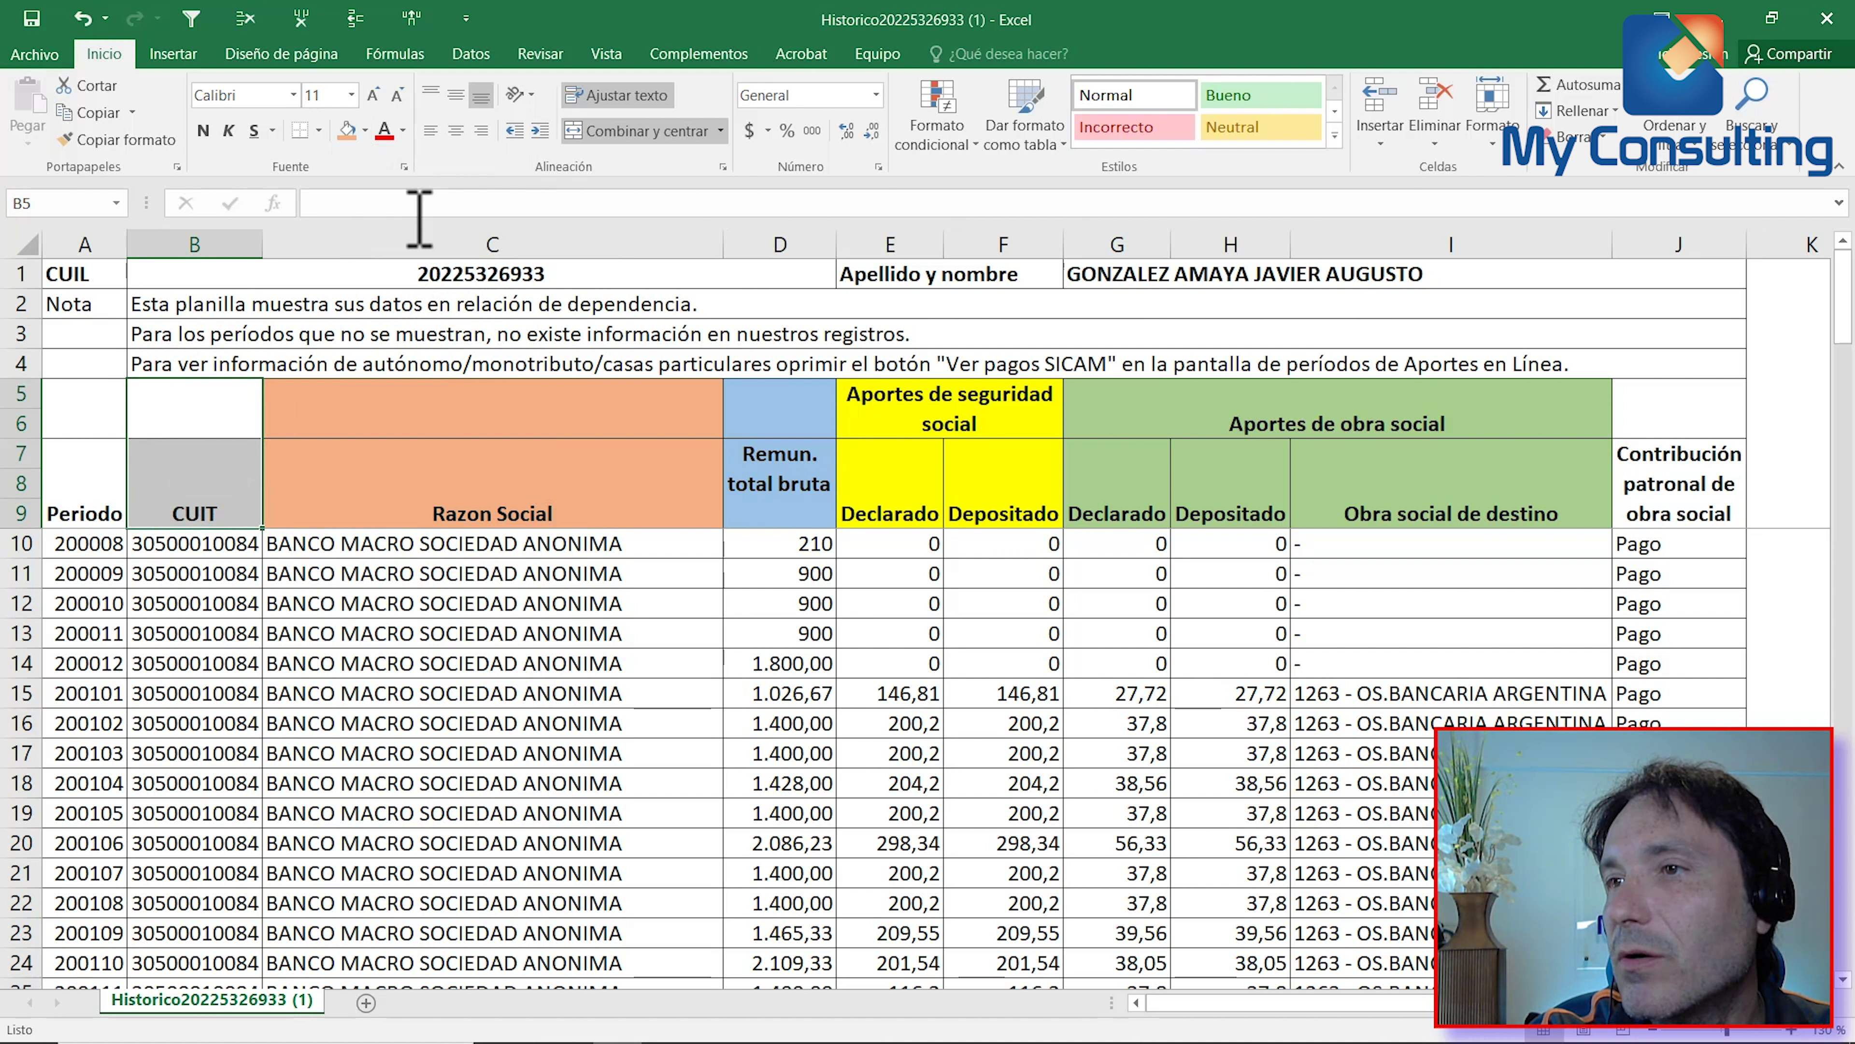
{"action": "left_click", "coordinate": [364, 131]}
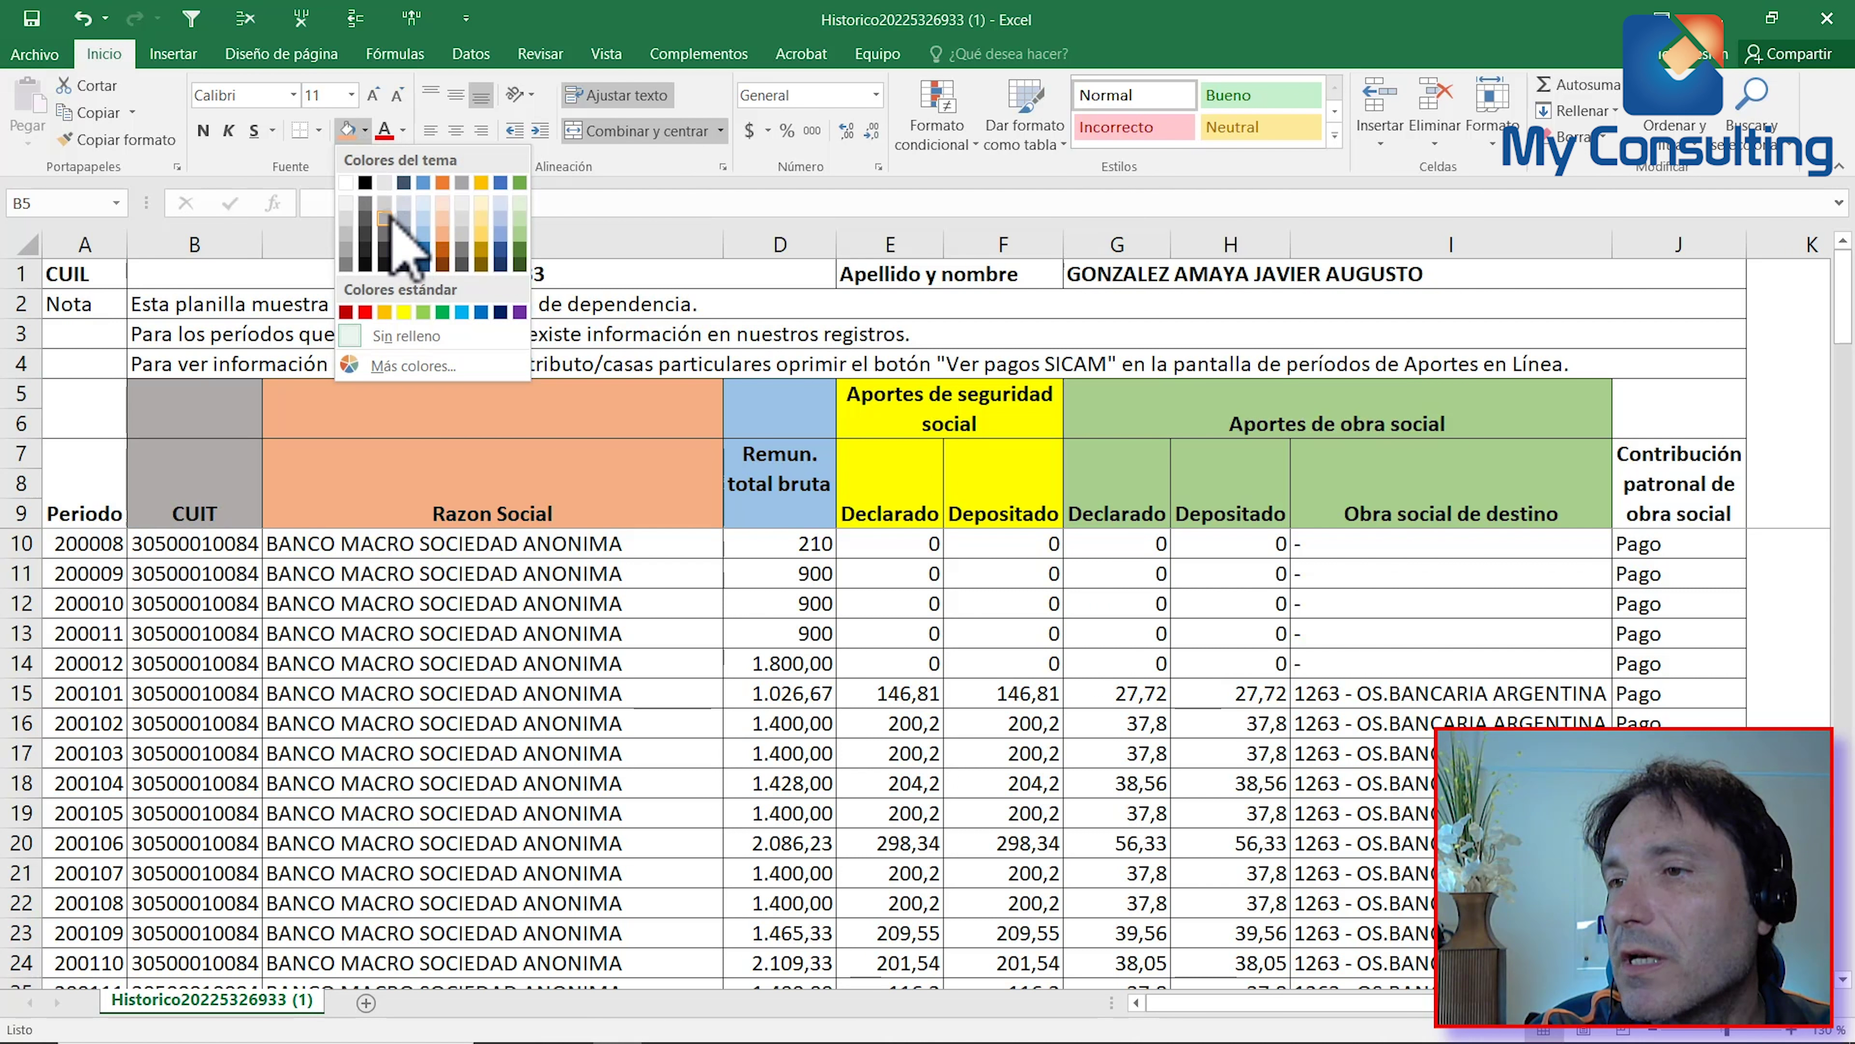
{"action": "left_click", "coordinate": [388, 210]}
Fill the Periodo header, A5:A9, with the standard orange colour
{"action": "left_click_drag", "start_coordinate": [102, 395], "coordinate": [84, 504]}
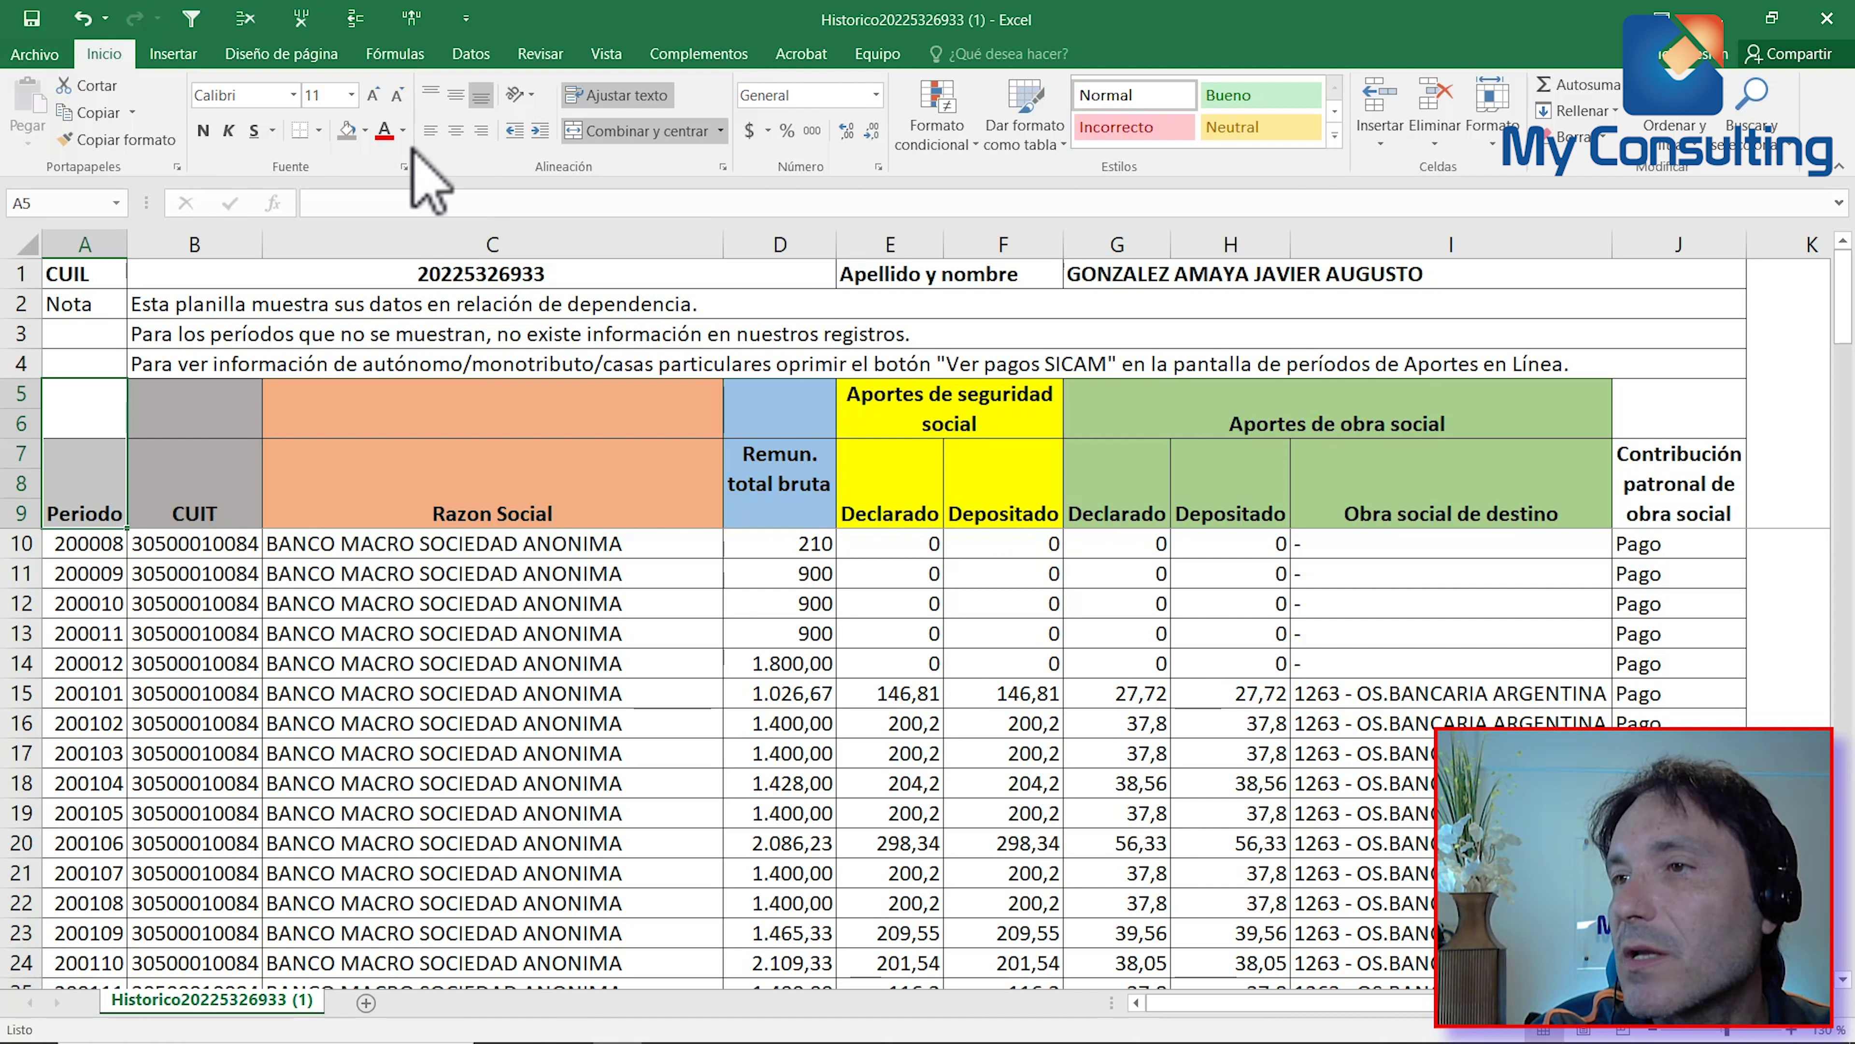
{"action": "left_click", "coordinate": [364, 131]}
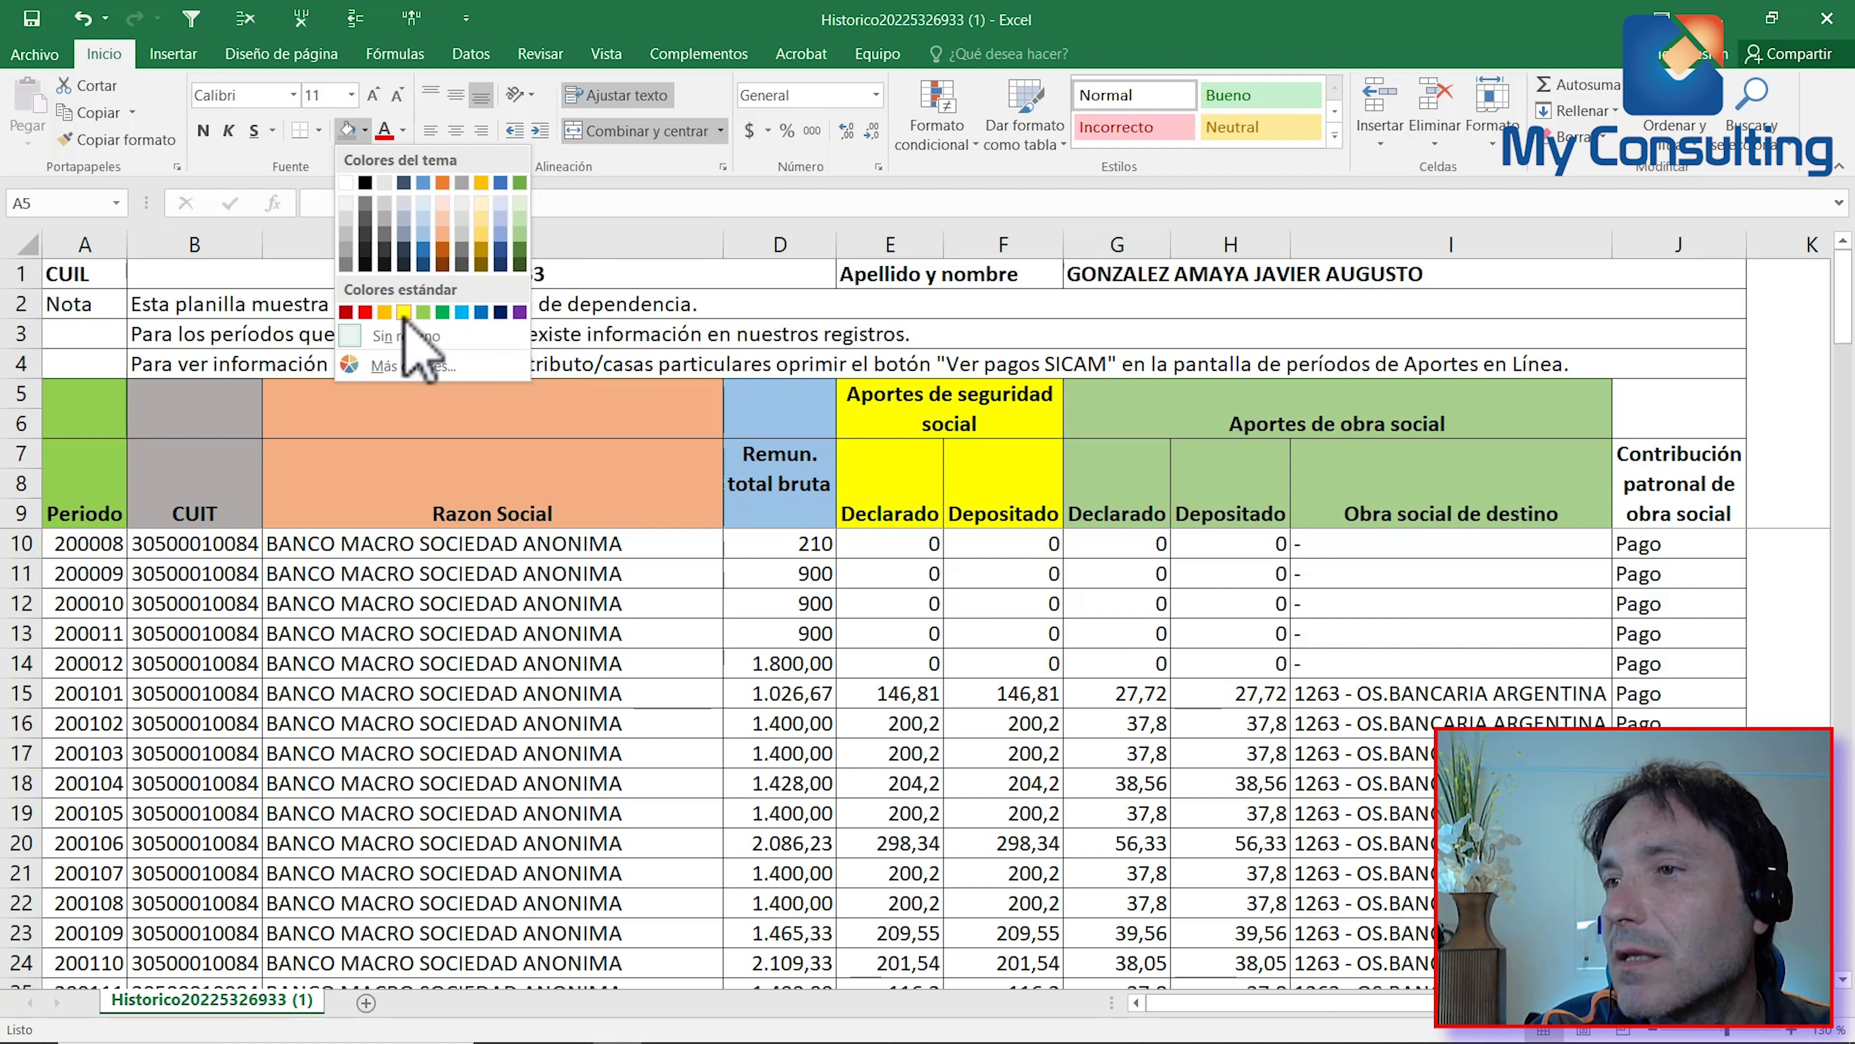
{"action": "left_click", "coordinate": [385, 312]}
Add filters to the contributions table in columns A to J, from header row 7 down, and return to its first data row
{"action": "left_click", "coordinate": [205, 505]}
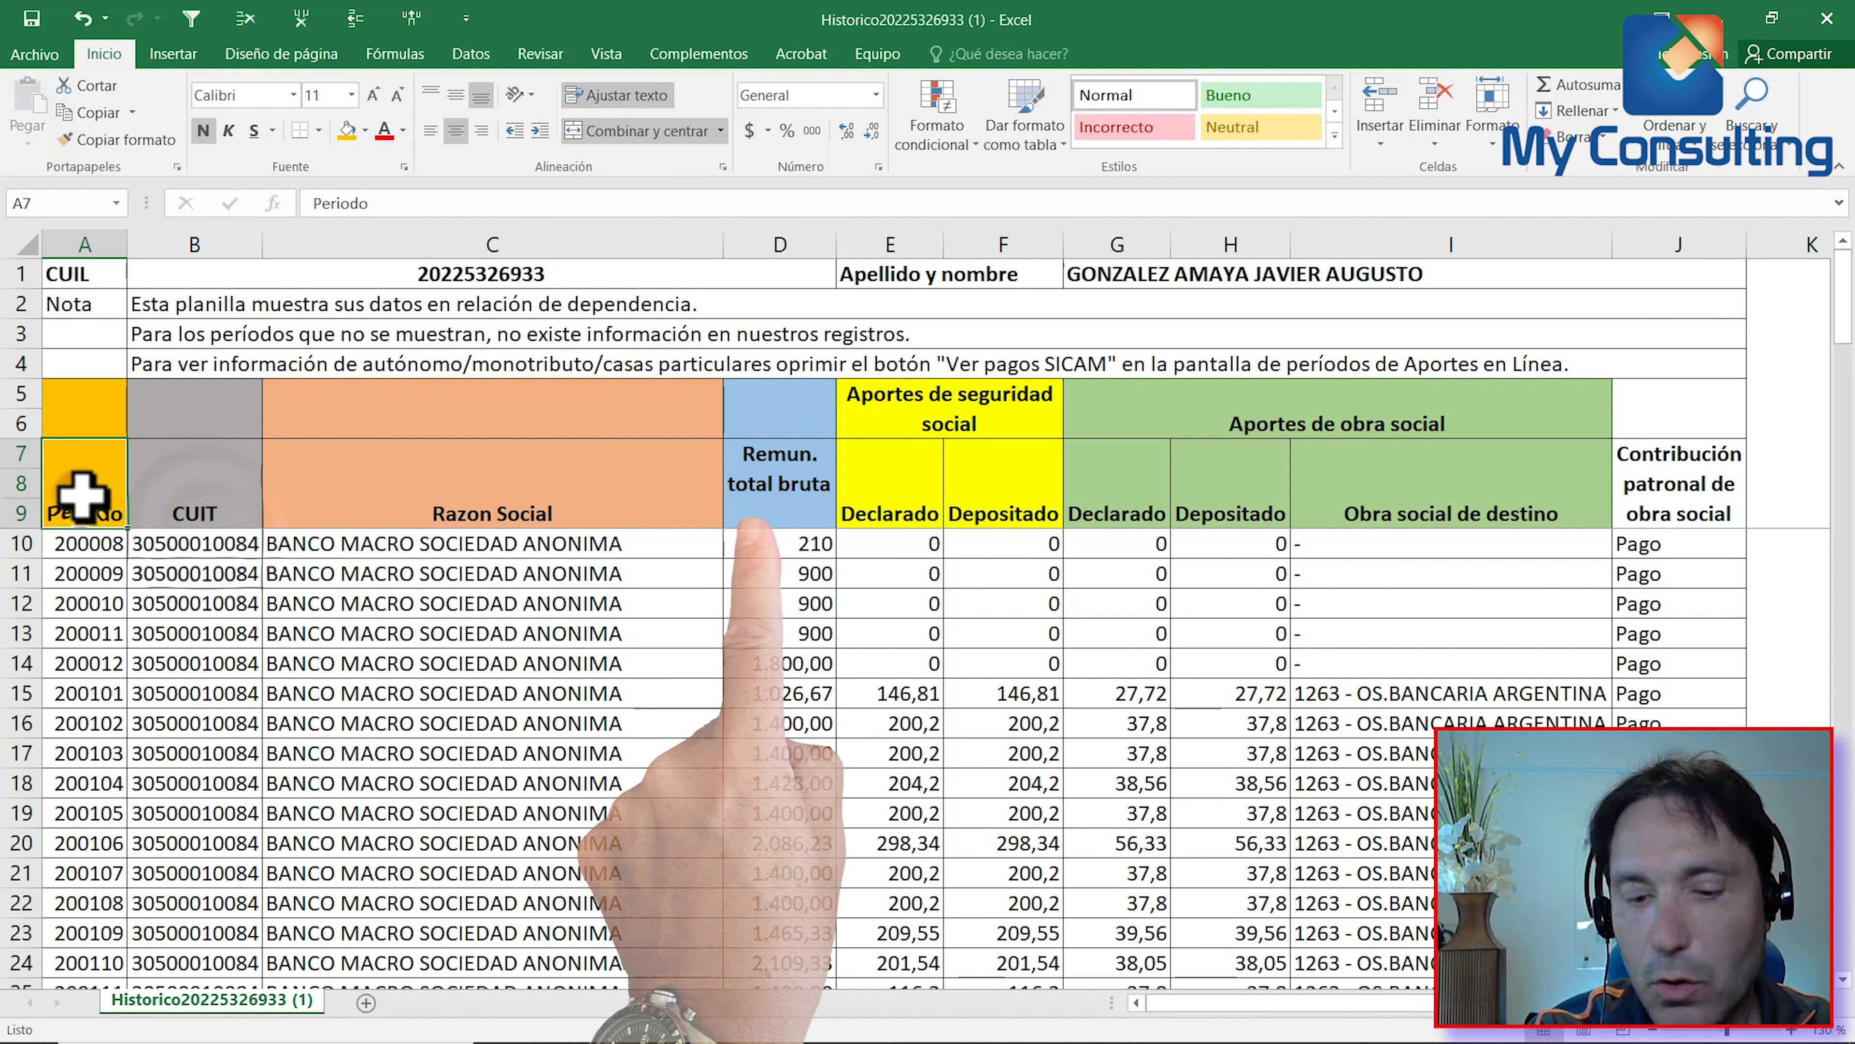
{"action": "left_click_drag", "start_coordinate": [92, 499], "coordinate": [1742, 555]}
{"action": "key", "text": "ctrl+shift+Down"}
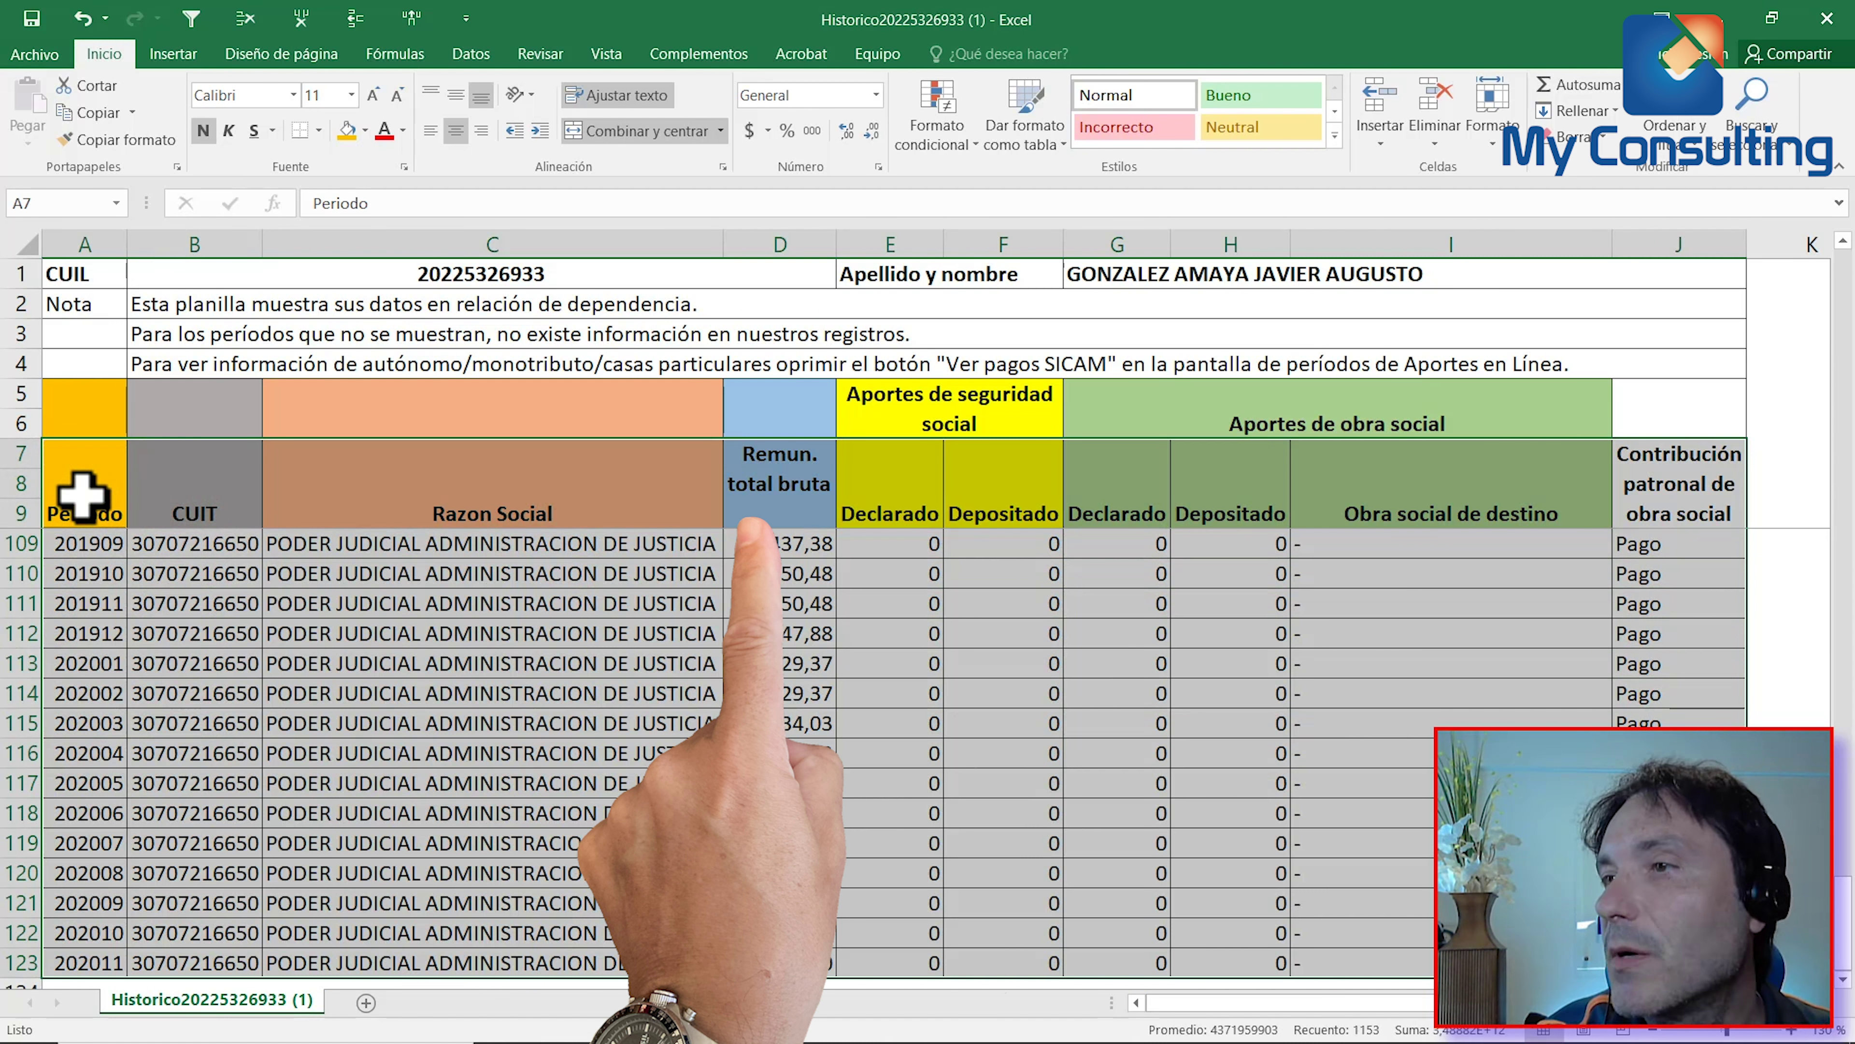
{"action": "left_click", "coordinate": [473, 56]}
{"action": "left_click", "coordinate": [639, 110]}
{"action": "left_click", "coordinate": [469, 560]}
{"action": "scroll", "coordinate": [468, 560], "scroll_direction": "up", "scroll_amount": 20}
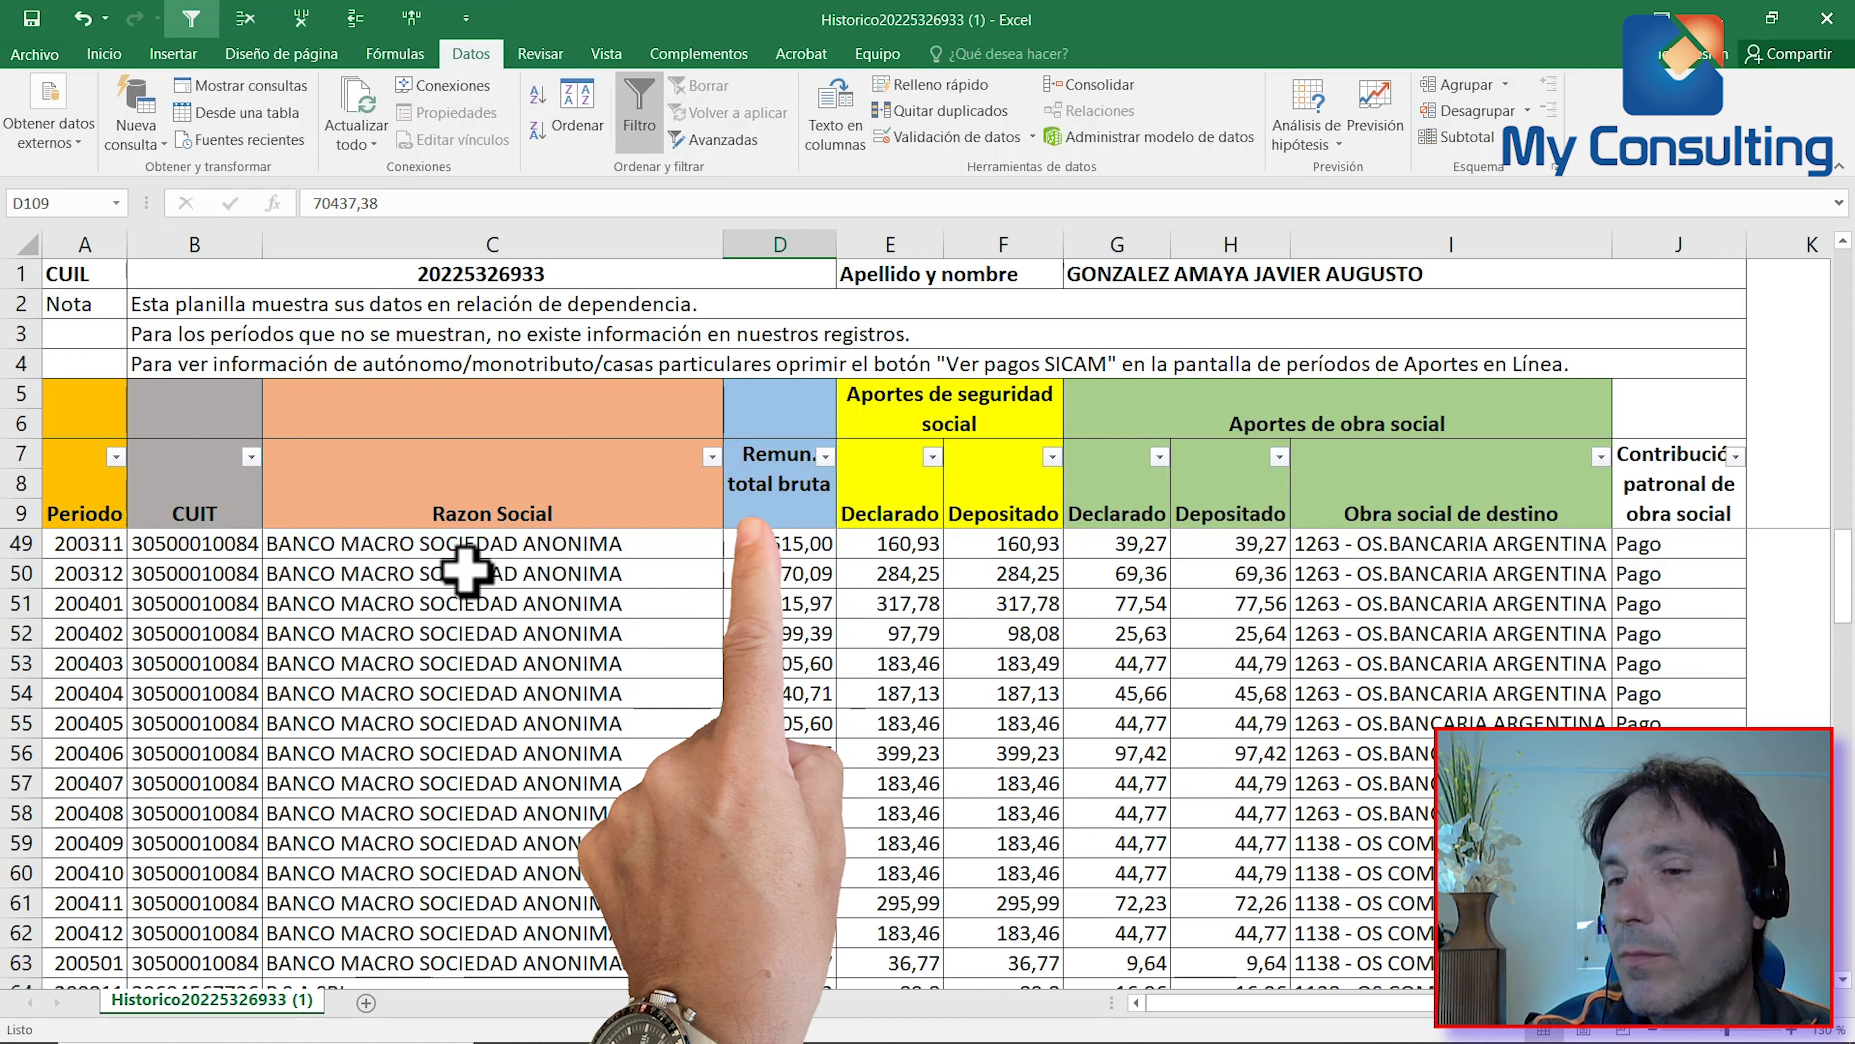
{"action": "key", "text": "ctrl+Home"}
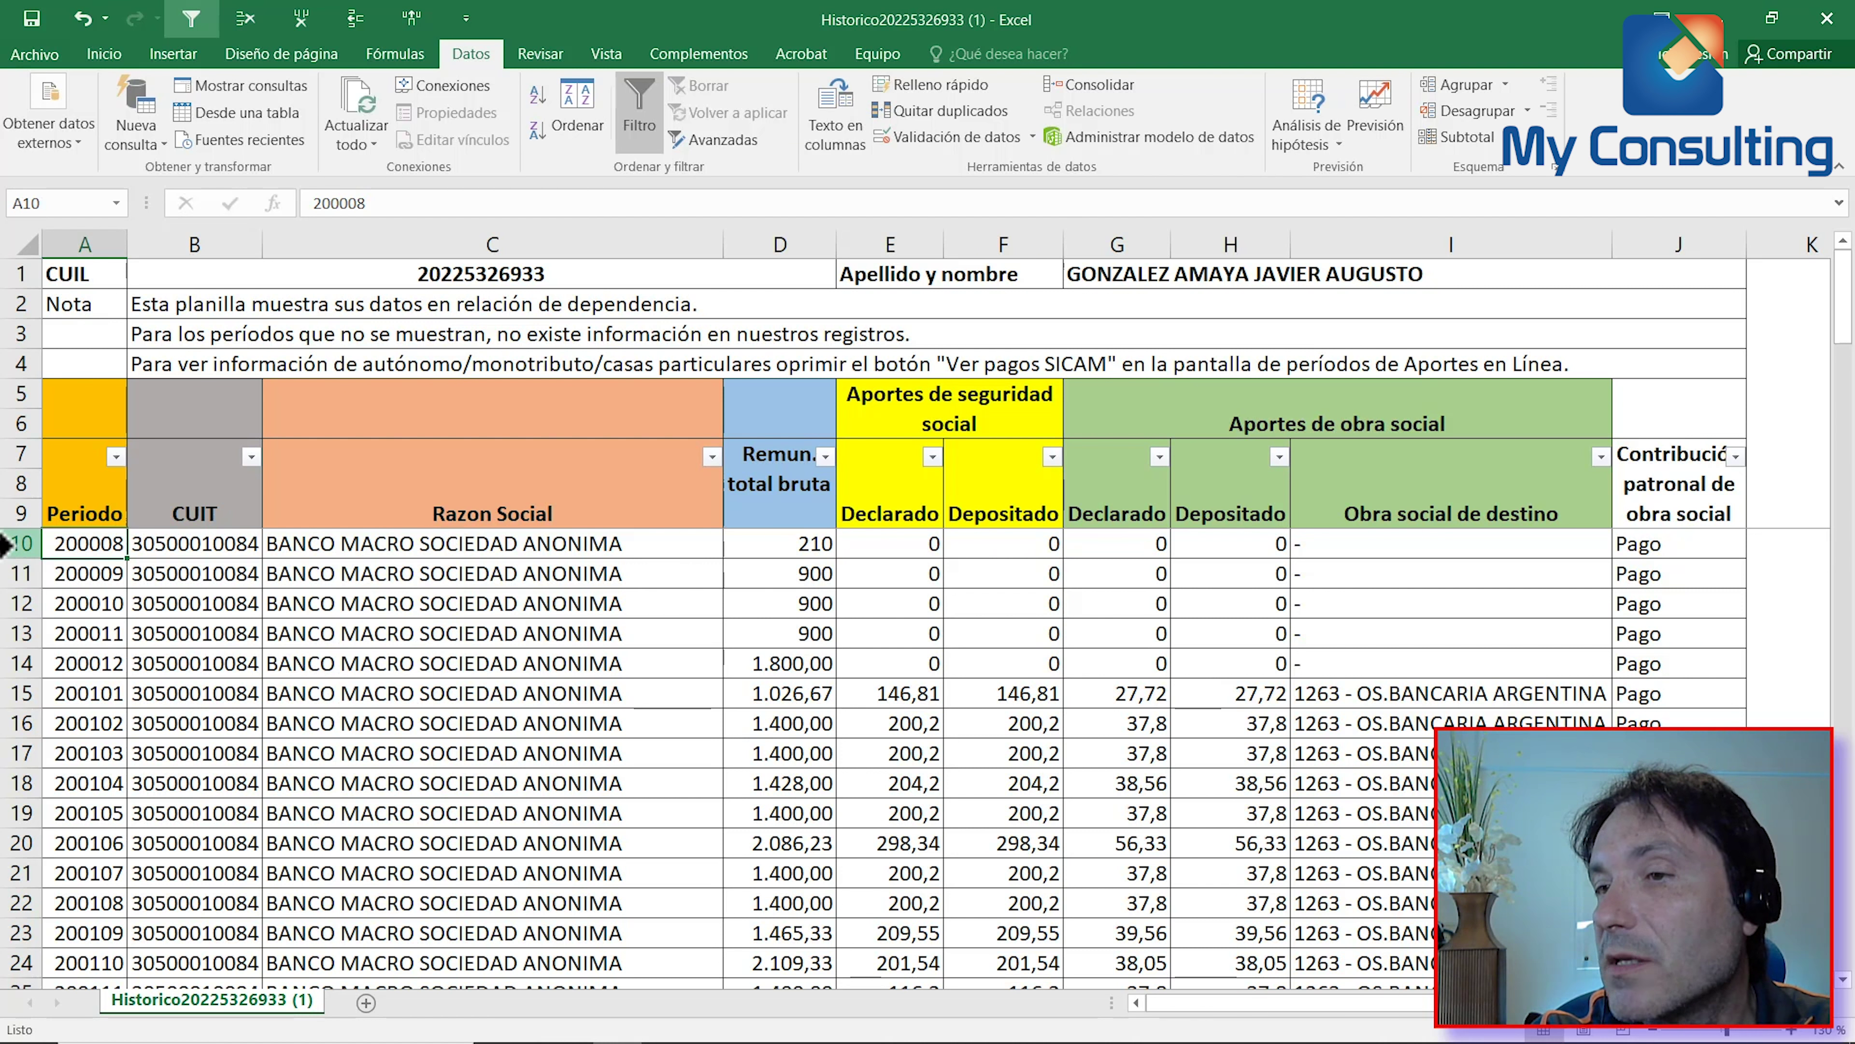
Examine the BANCO MACRO SOCIEDAD ANONIMA rows, highlighting rows 10 to 19 and row 16 to compare pay and contributions
{"action": "left_click_drag", "start_coordinate": [6, 544], "coordinate": [9, 811]}
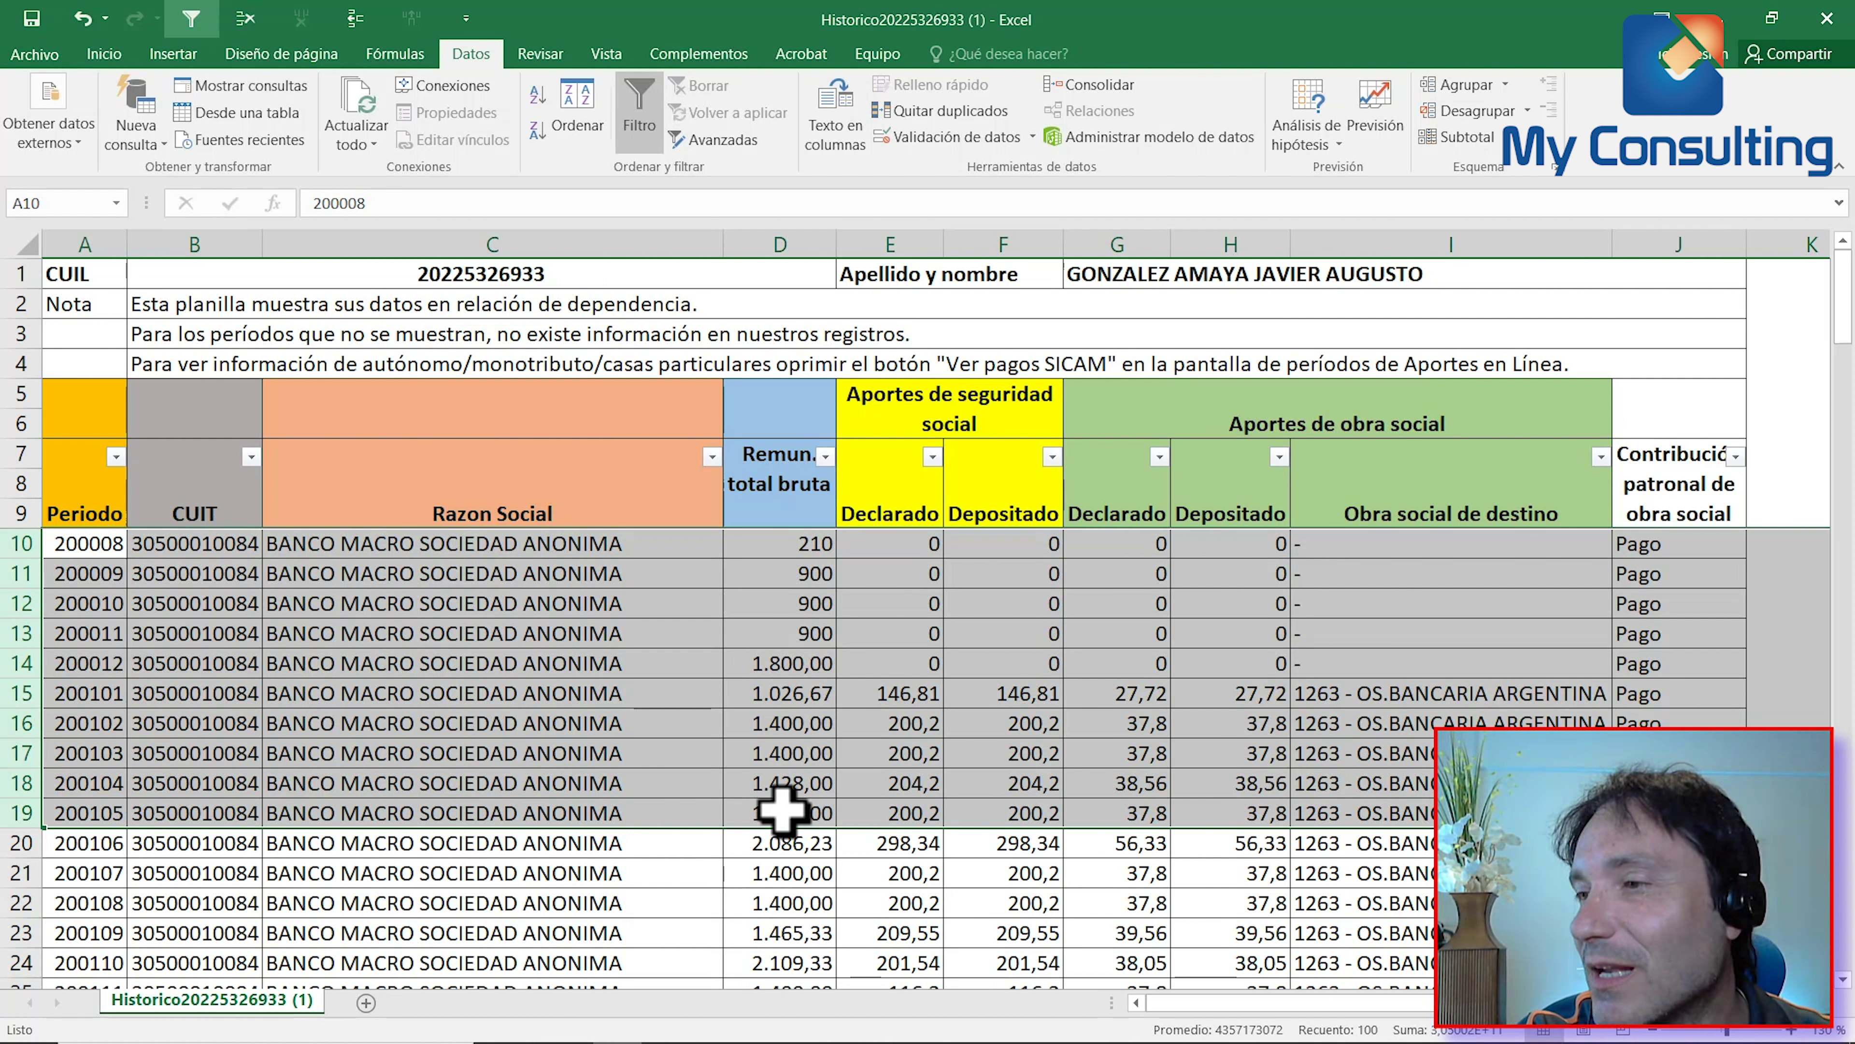
{"action": "left_click", "coordinate": [780, 763]}
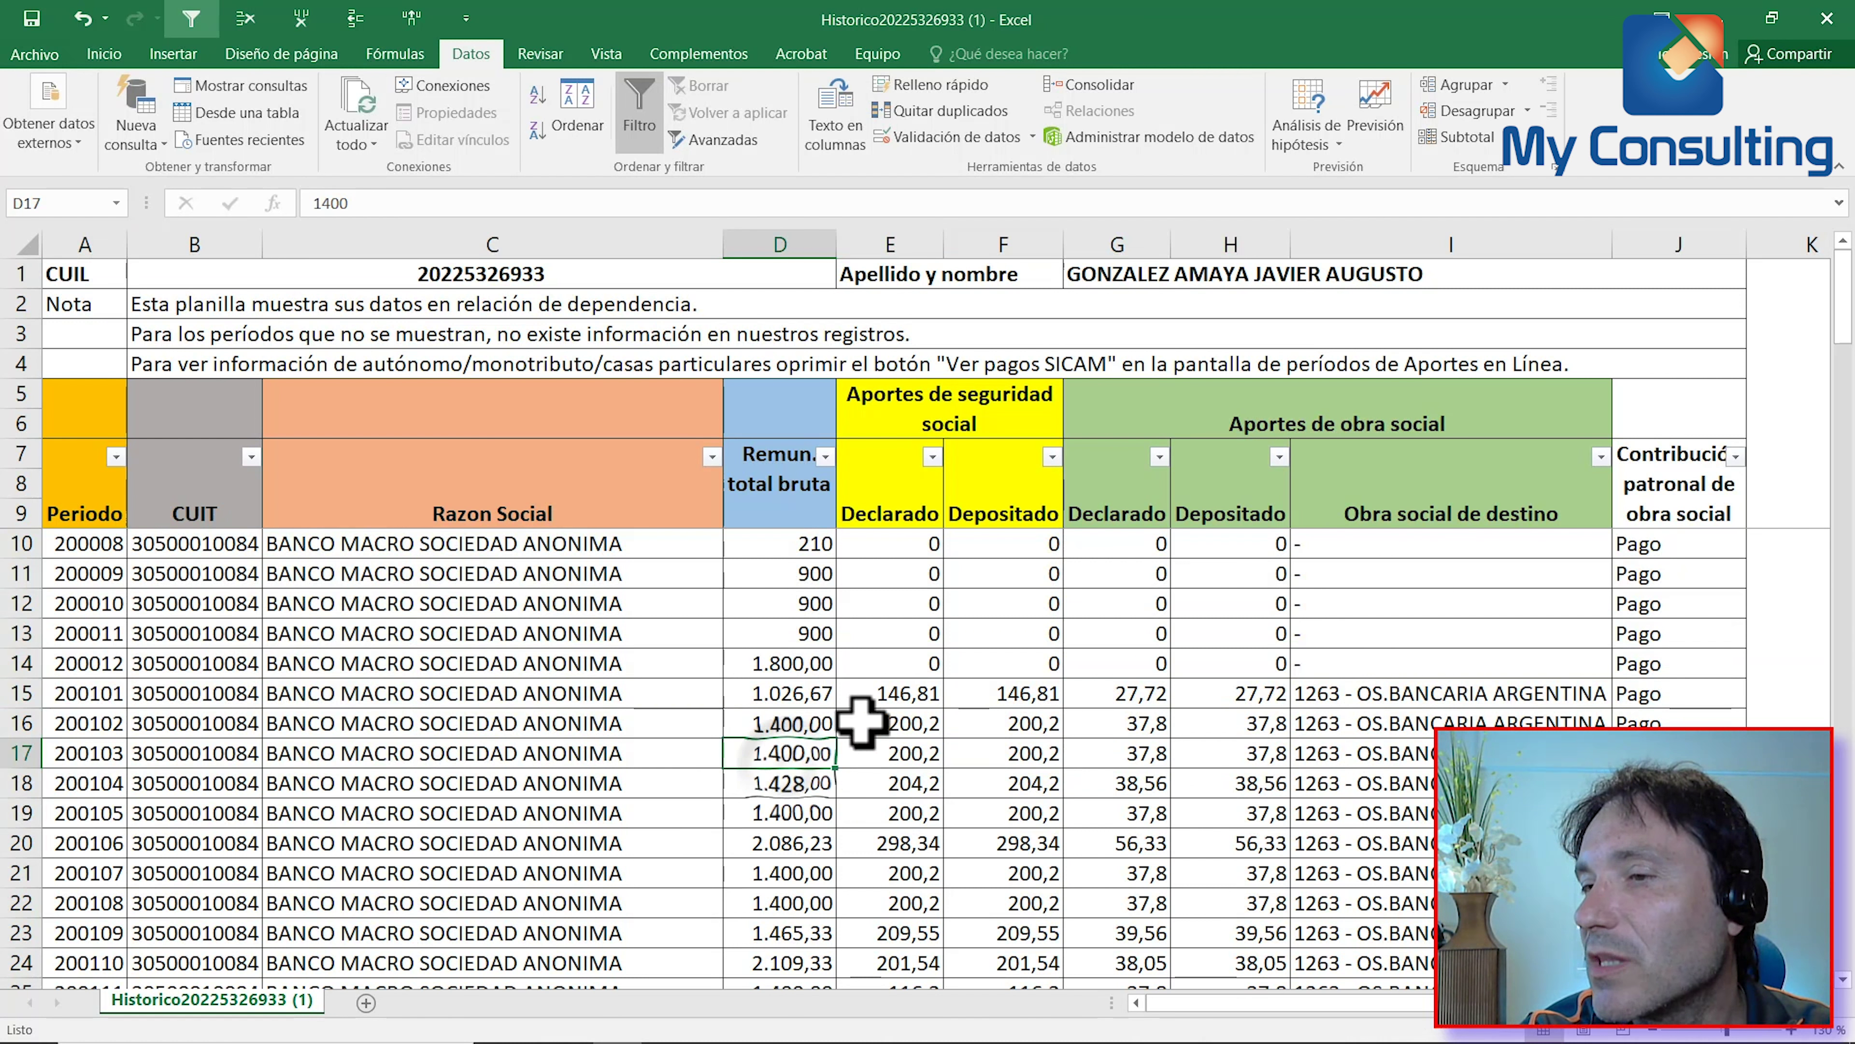
{"action": "left_click", "coordinate": [18, 729]}
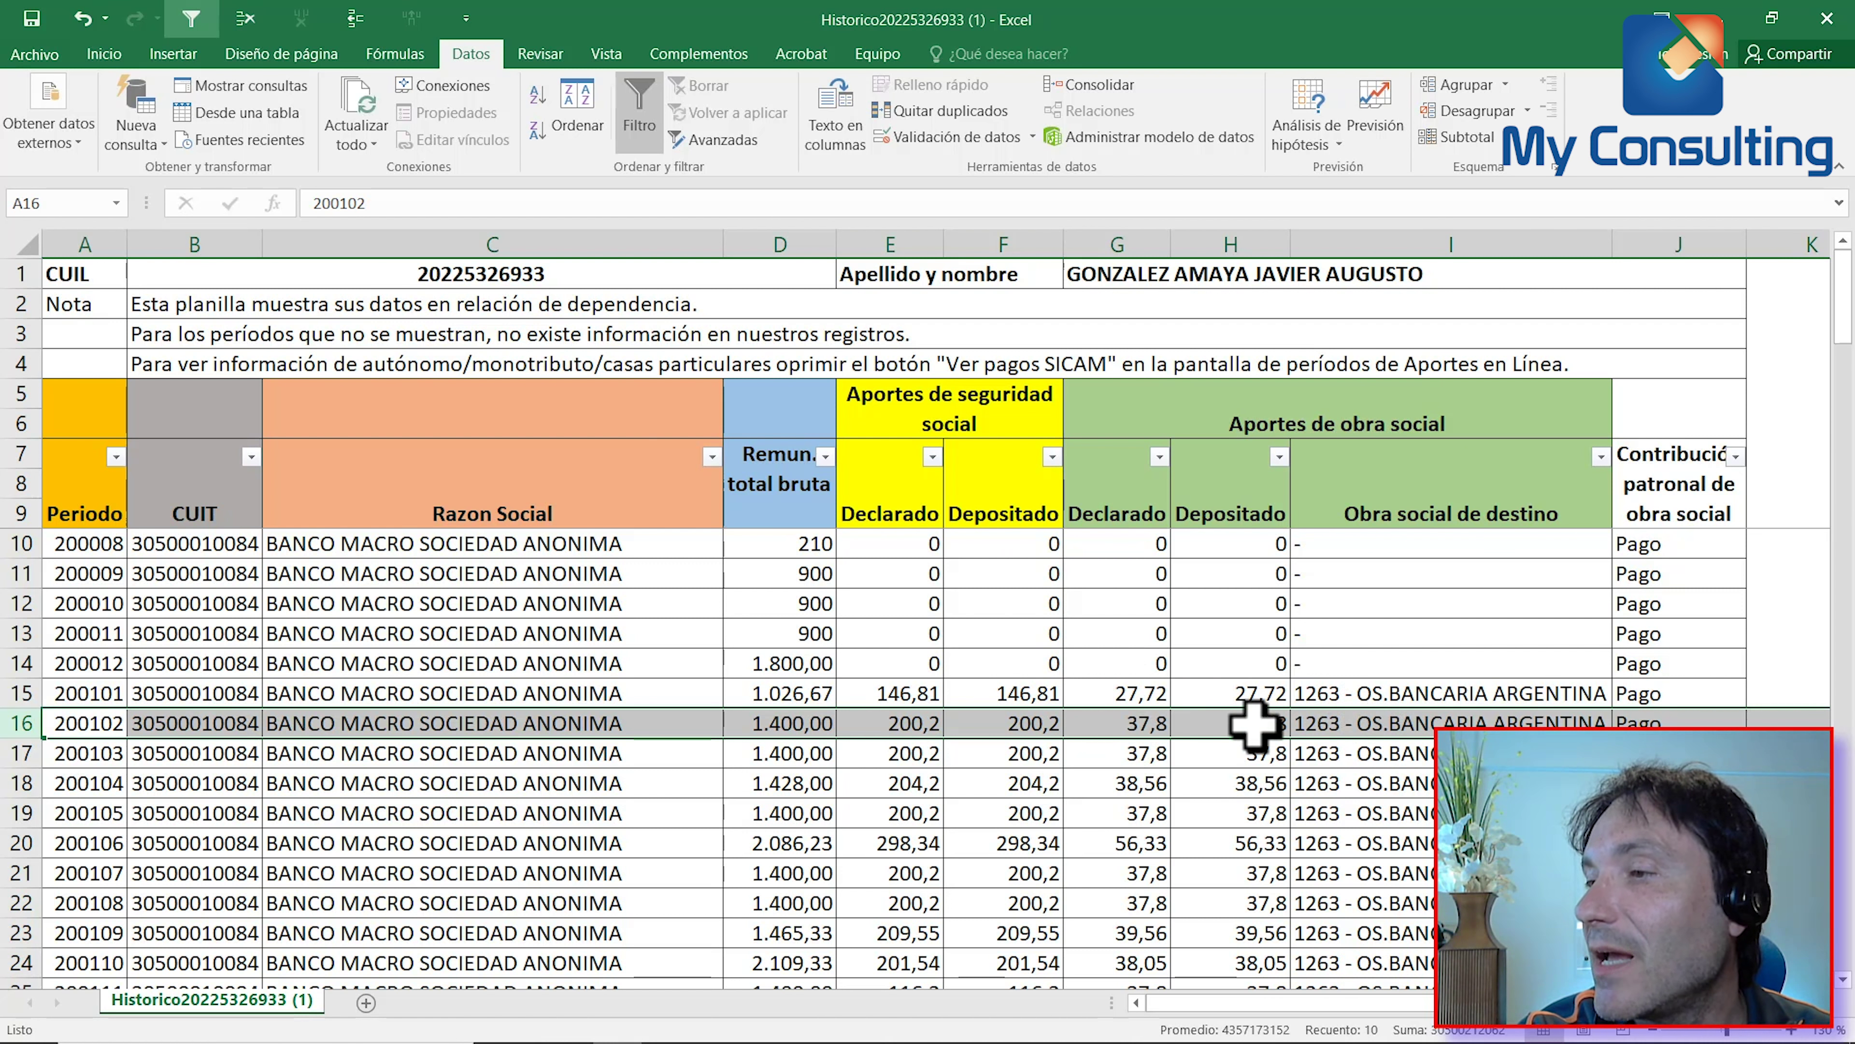
{"action": "scroll", "coordinate": [749, 779], "scroll_direction": "down", "scroll_amount": 4}
{"action": "scroll", "coordinate": [749, 779], "scroll_direction": "down", "scroll_amount": 13}
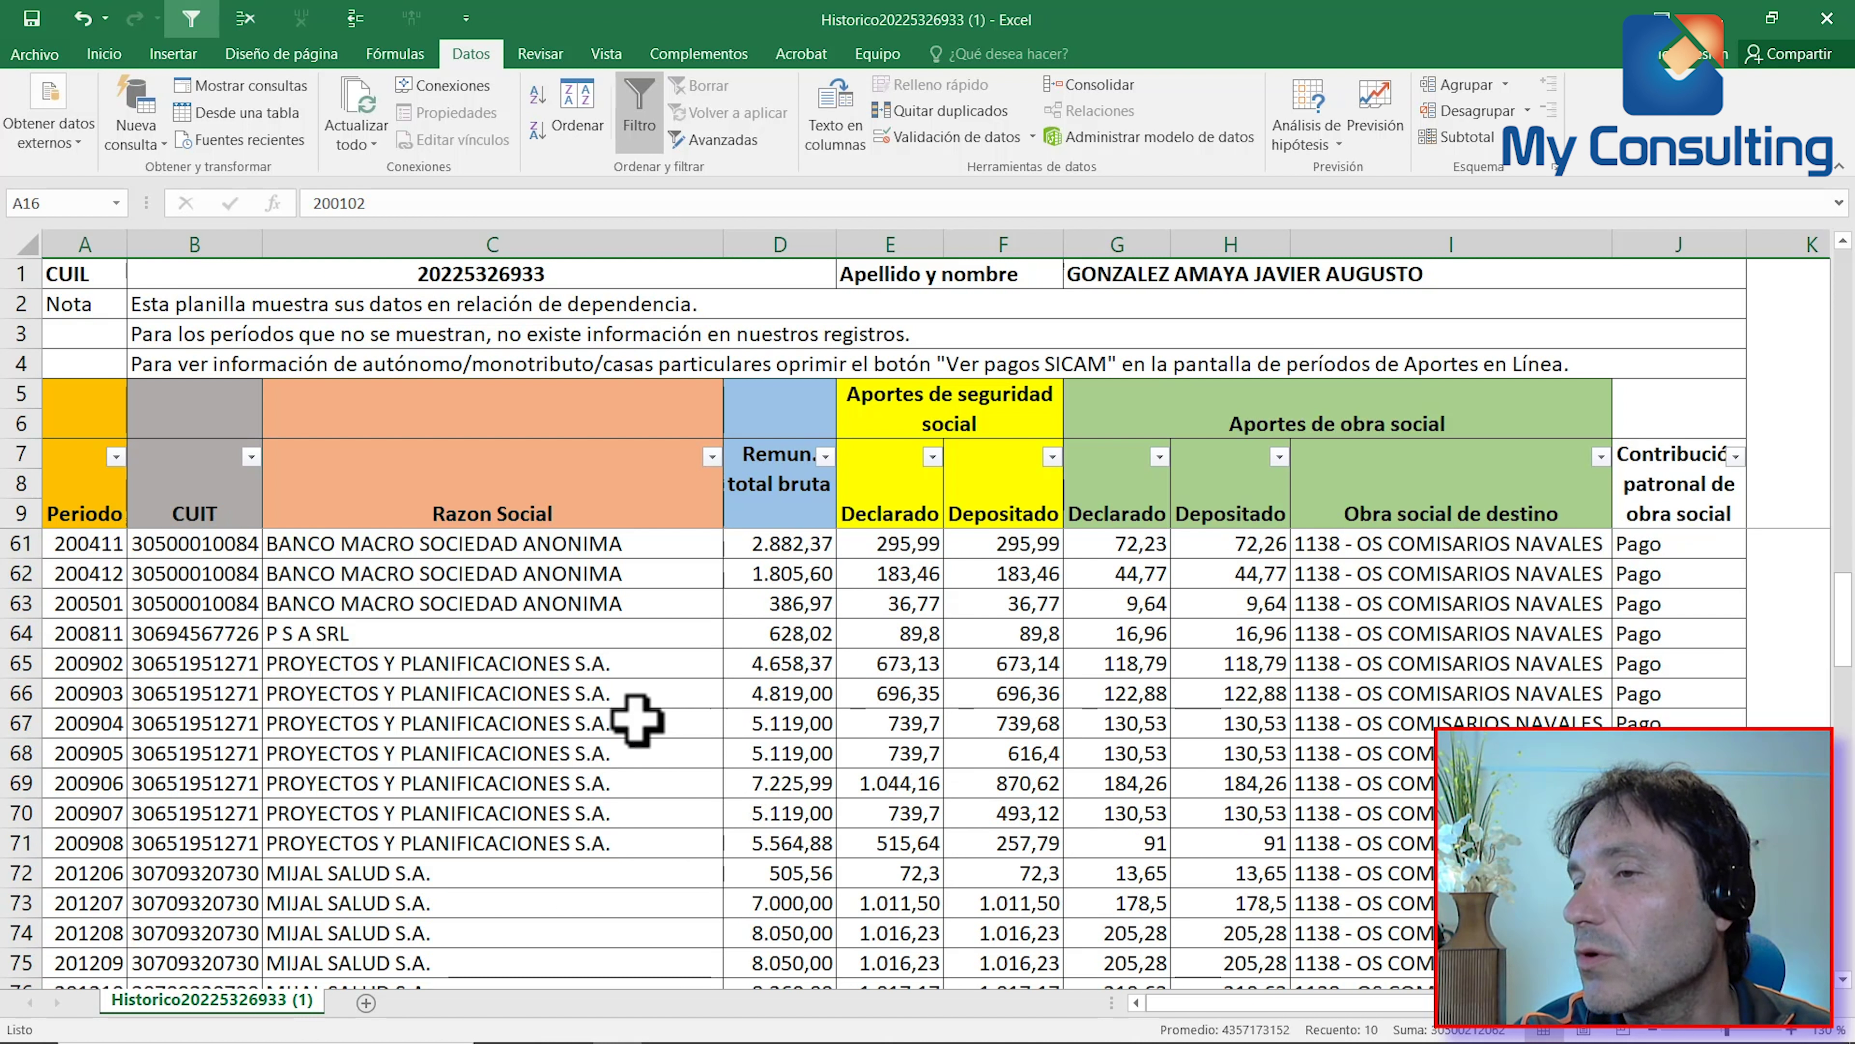
Examine the P S A SRL, PROYECTOS Y PLANIFICACIONES, MIJAL SALUD and COLEGIO SAGRADA FAMILIA records, highlighting each employer's rows in turn
{"action": "left_click", "coordinate": [21, 633]}
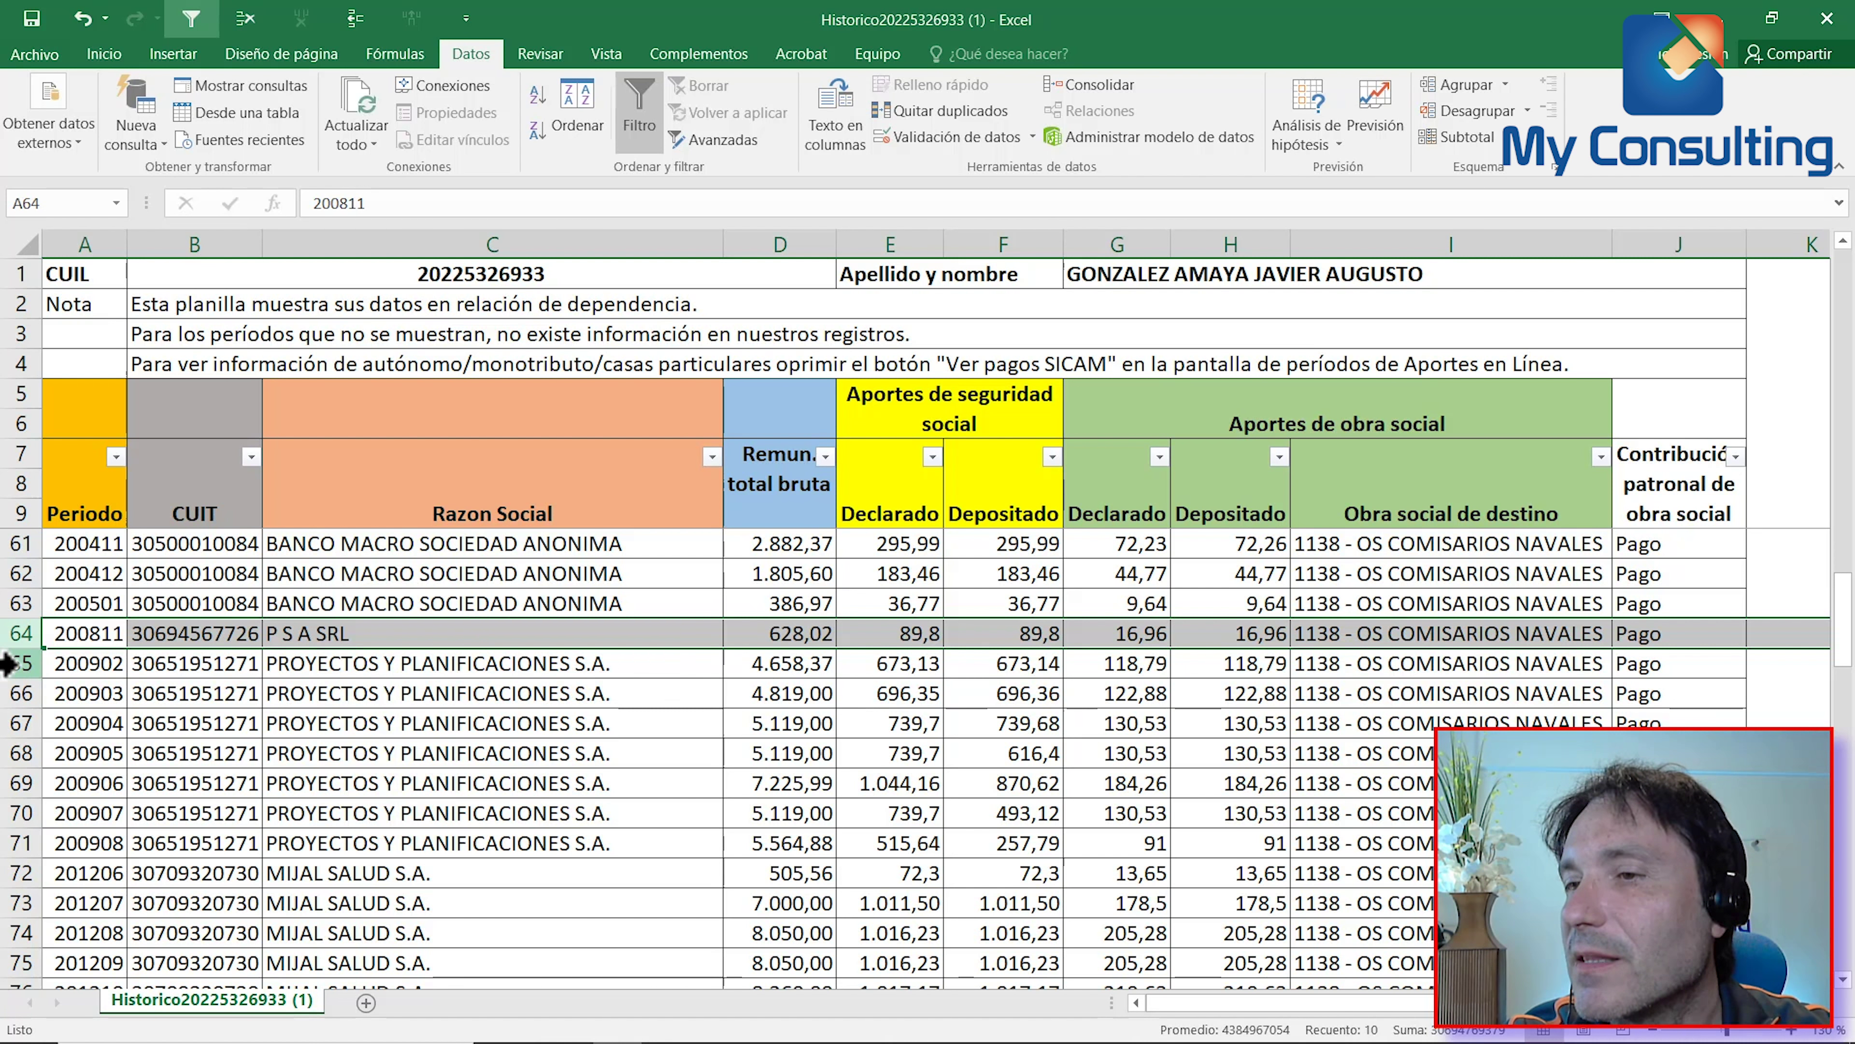
{"action": "left_click_drag", "start_coordinate": [9, 663], "coordinate": [12, 844]}
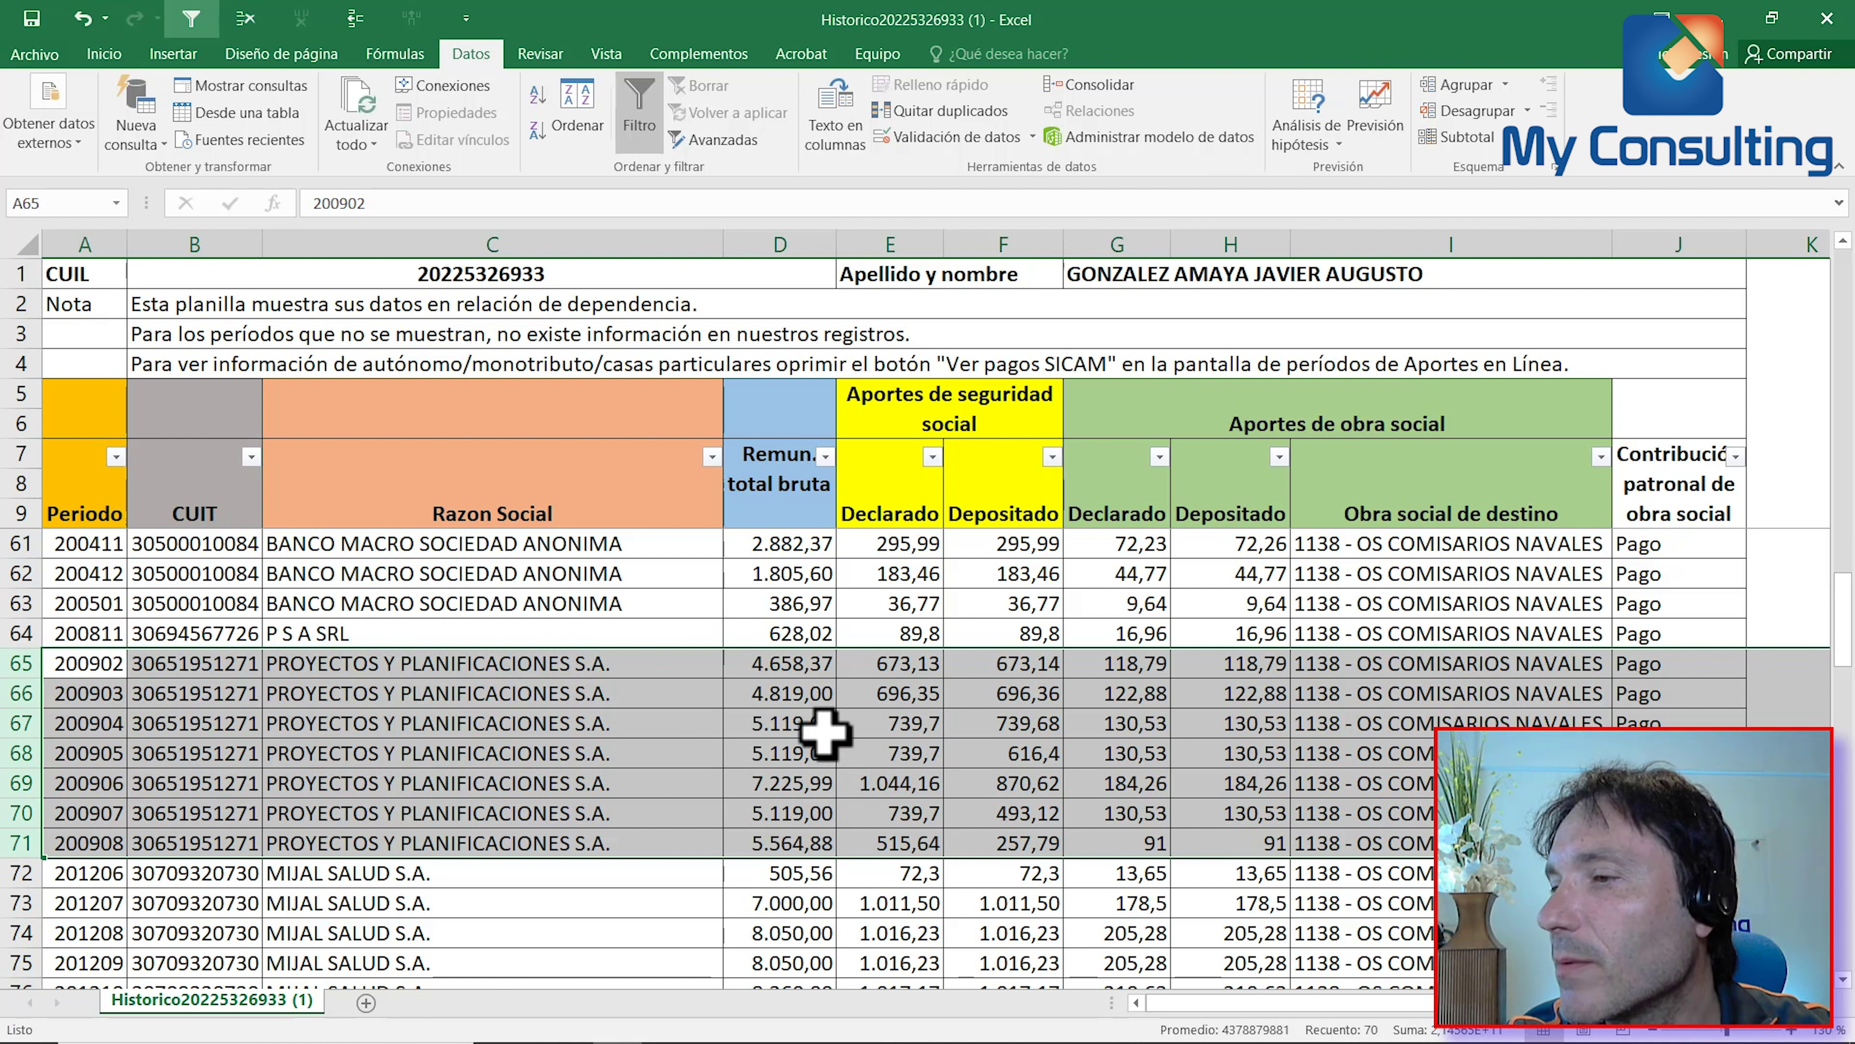
{"action": "scroll", "coordinate": [824, 731], "scroll_direction": "down", "scroll_amount": 3}
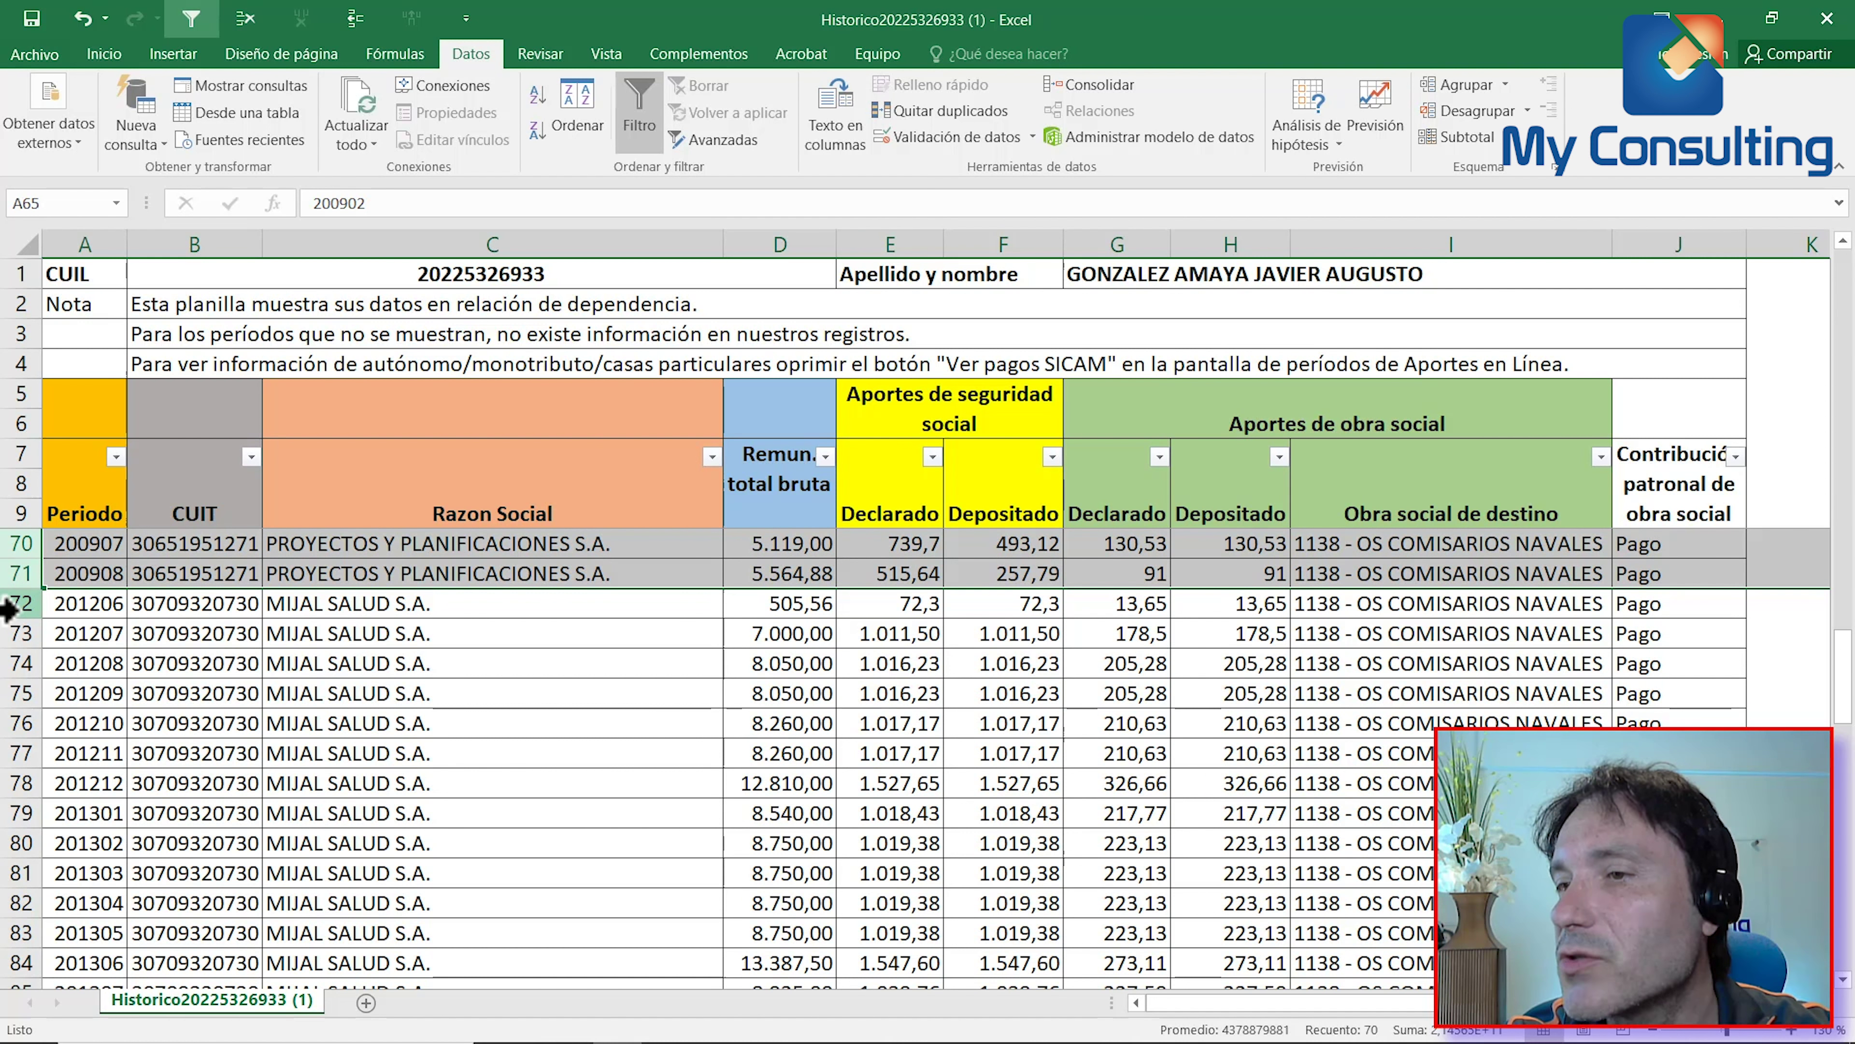
{"action": "left_click_drag", "start_coordinate": [7, 607], "coordinate": [83, 881]}
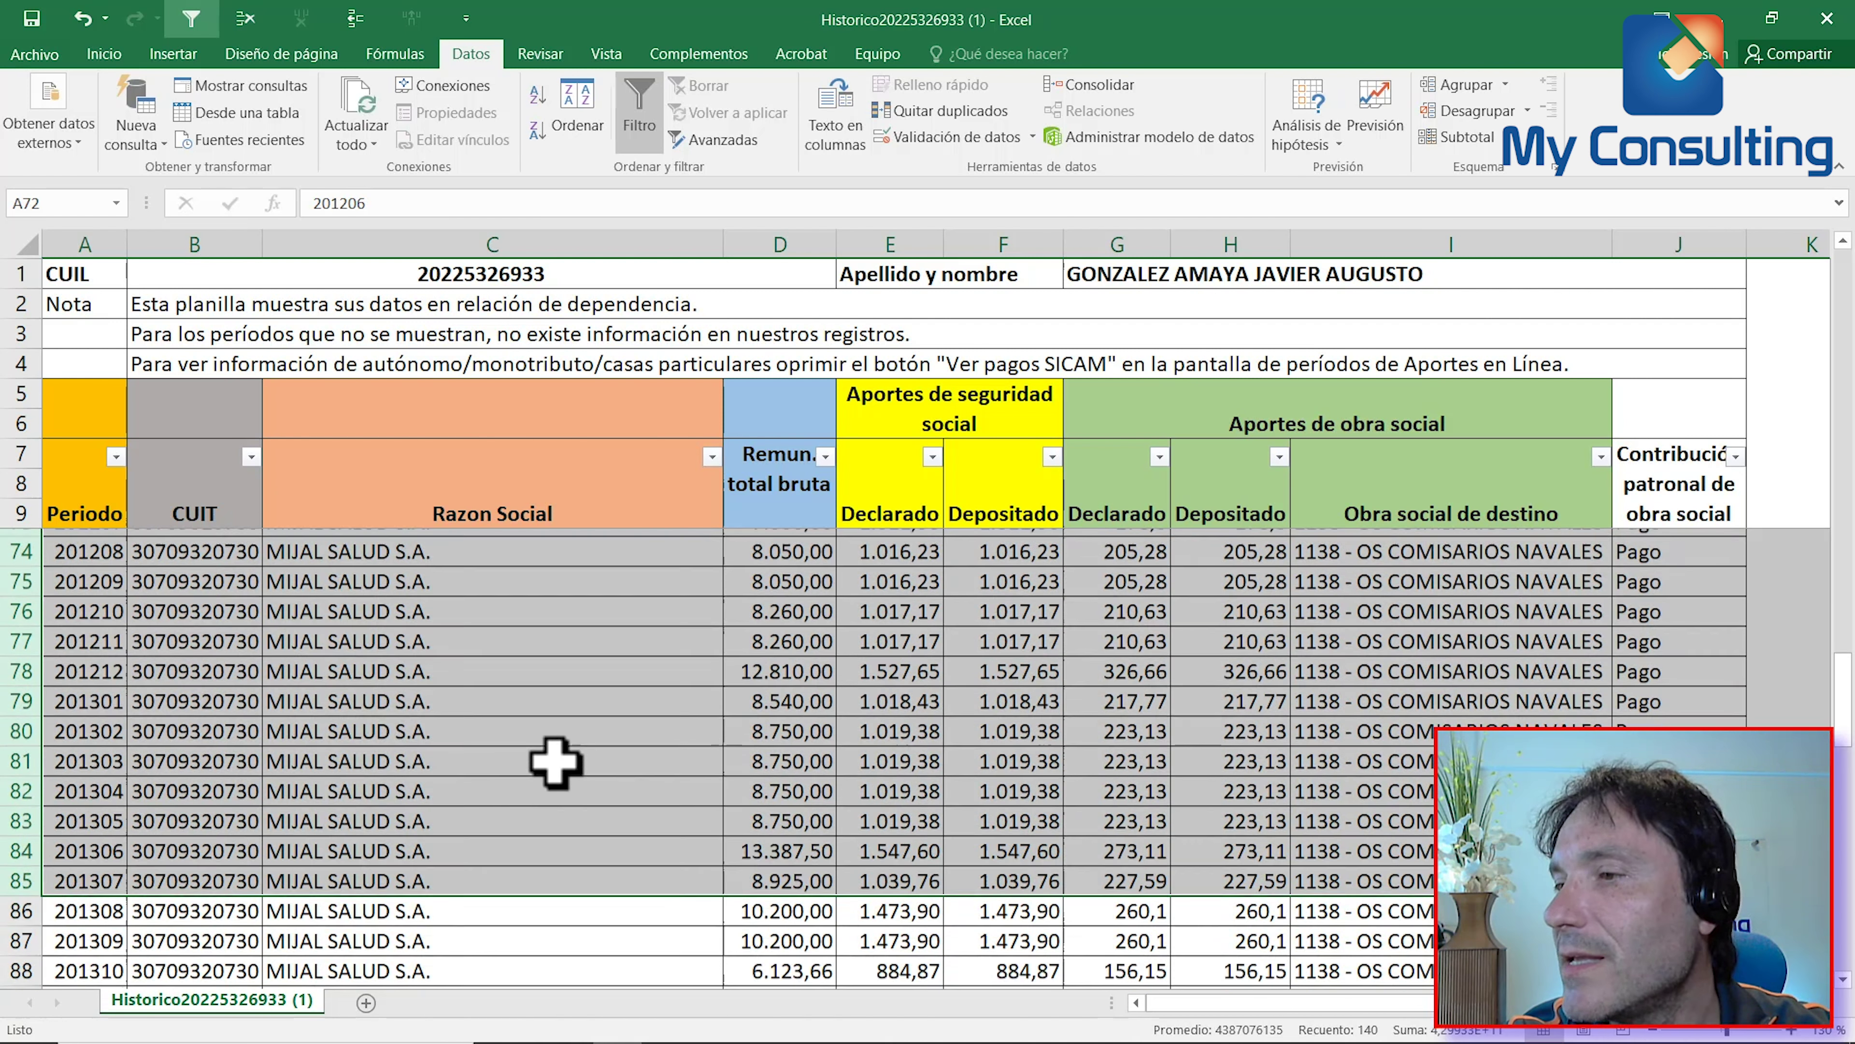
{"action": "scroll", "coordinate": [555, 762], "scroll_direction": "down", "scroll_amount": 4}
{"action": "left_click_drag", "start_coordinate": [11, 663], "coordinate": [20, 894]}
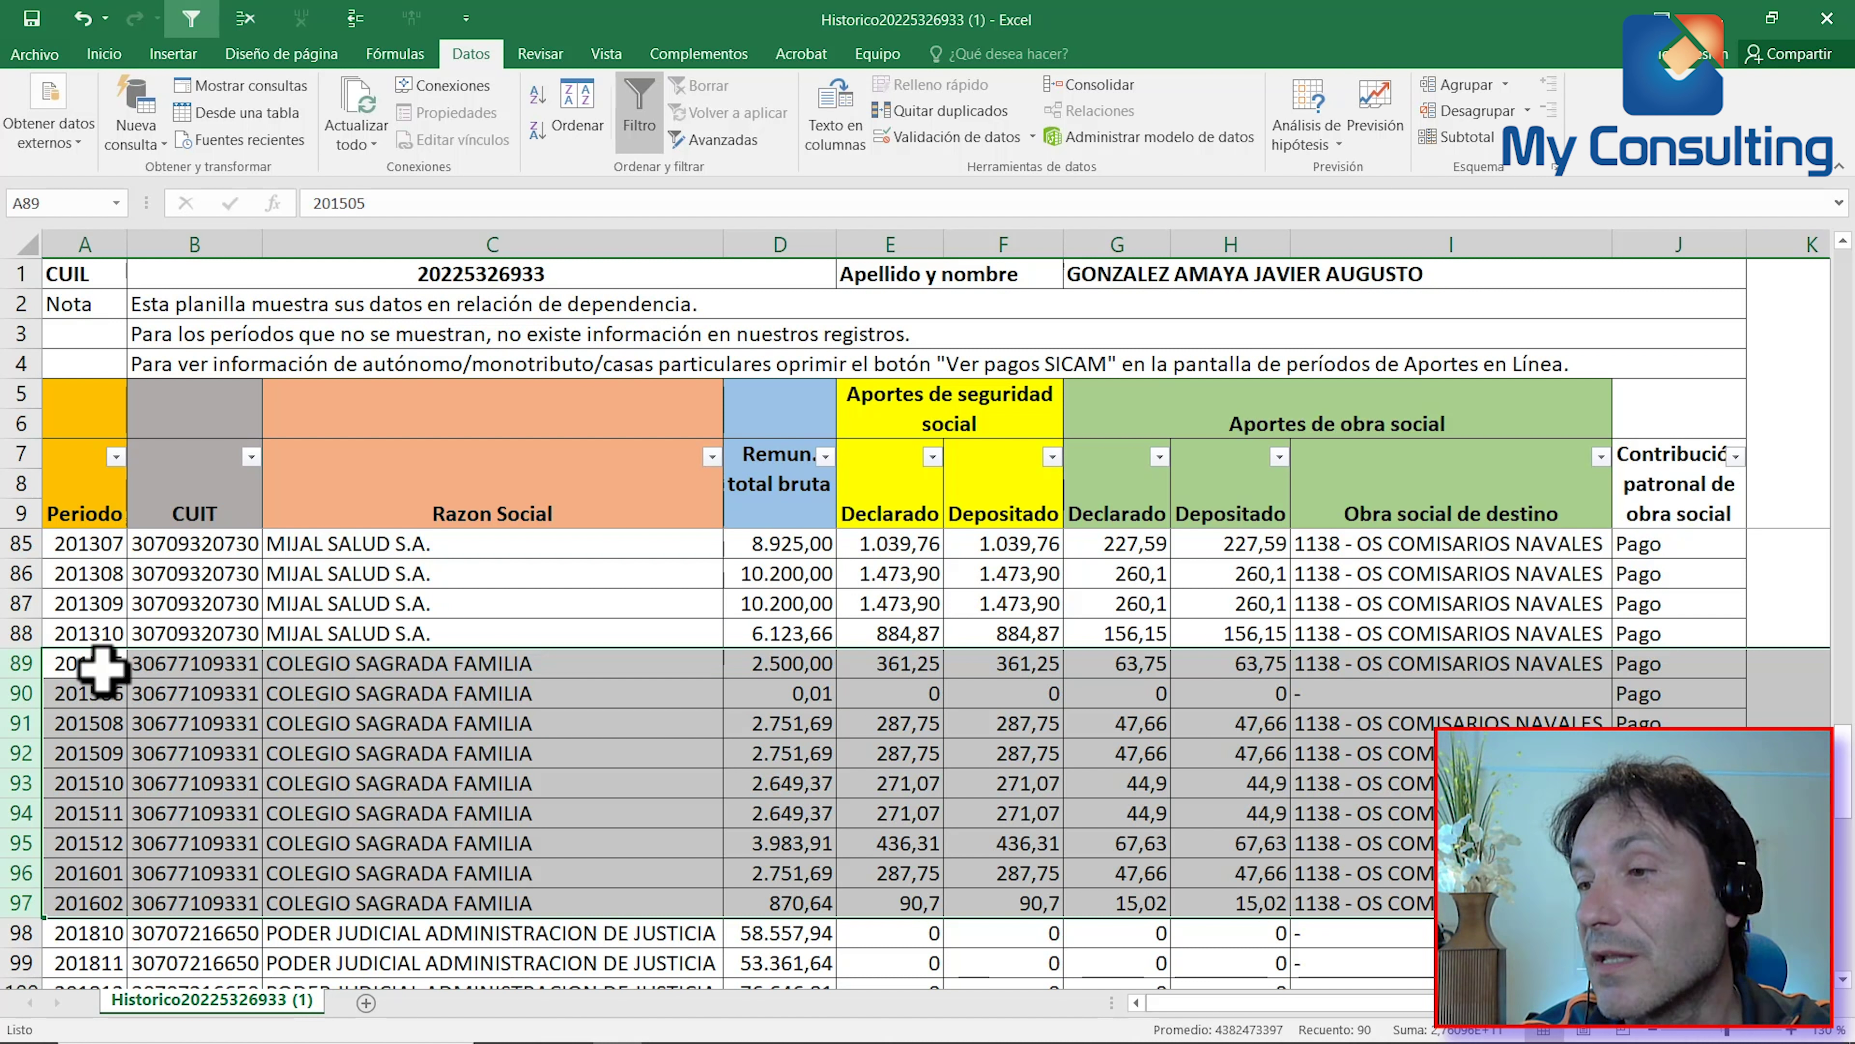
Examine the PODER JUDICIAL ADMINISTRACION DE JUSTICIA records from row 98 through the table's last period
{"action": "scroll", "coordinate": [367, 746], "scroll_direction": "down", "scroll_amount": 4}
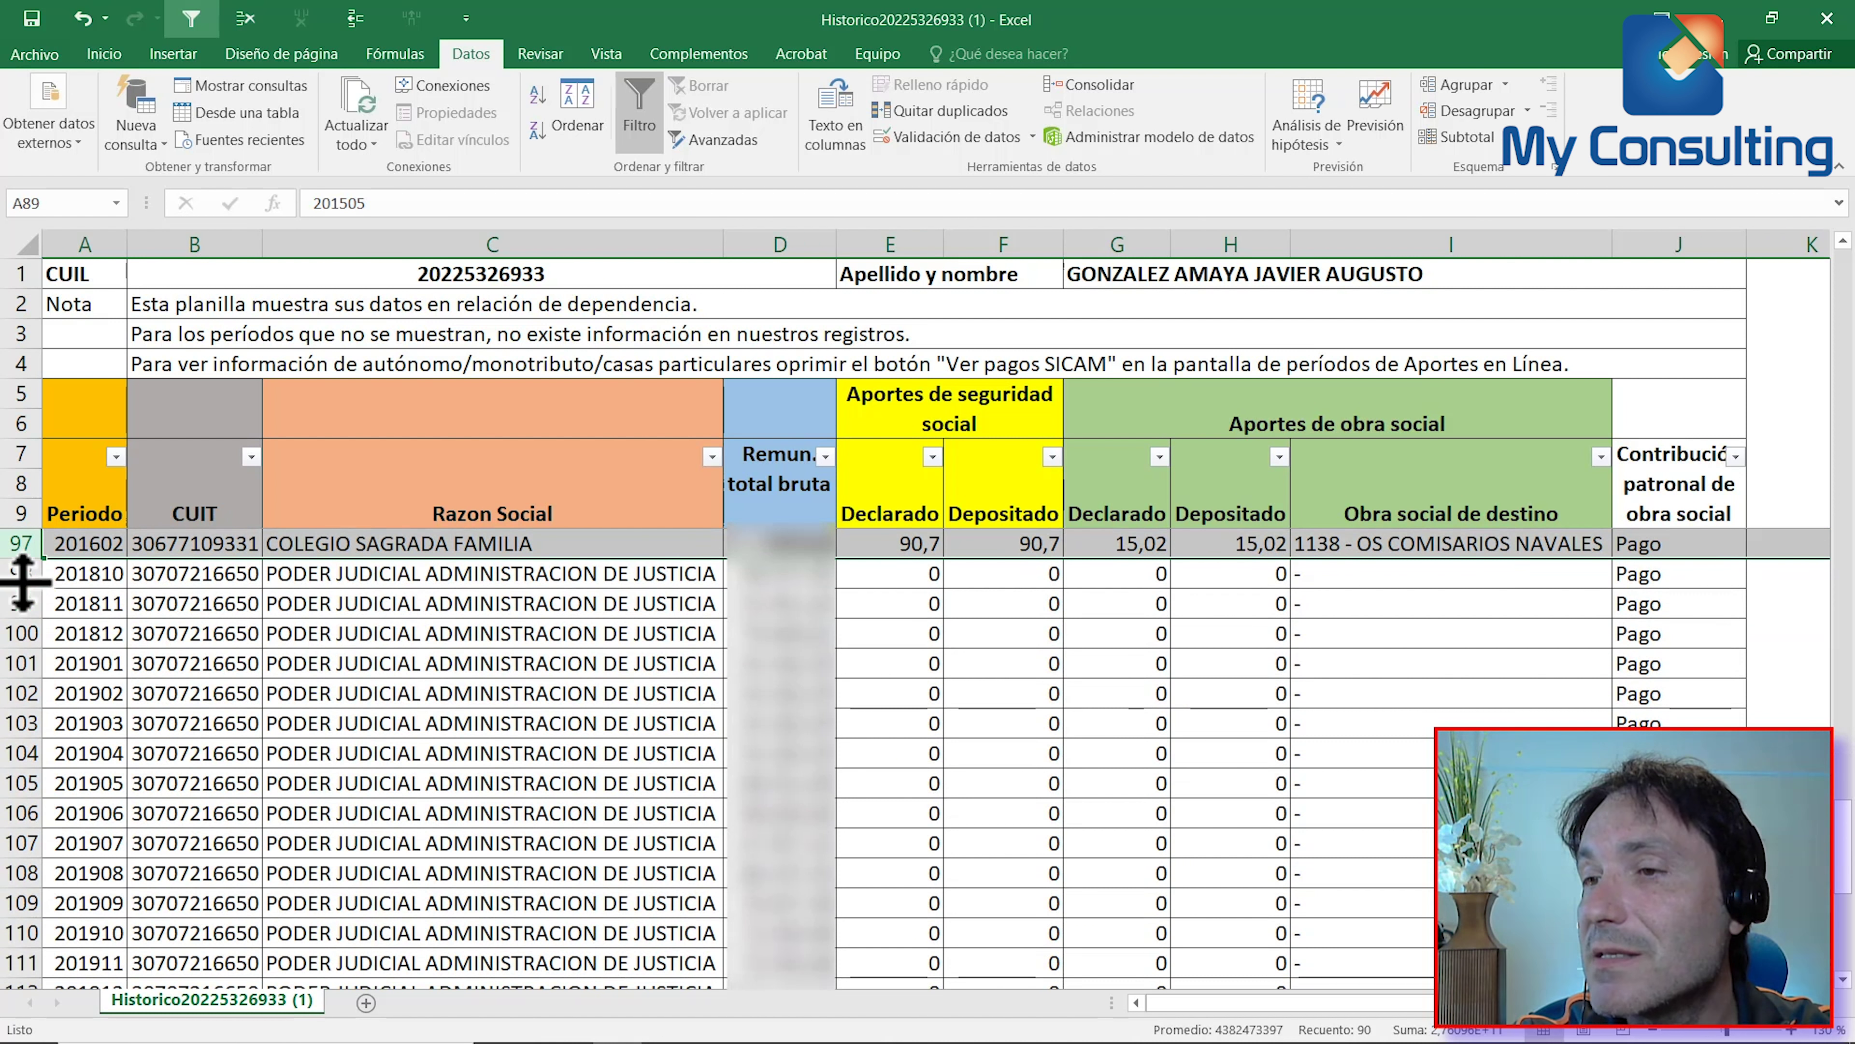
{"action": "left_click", "coordinate": [9, 575]}
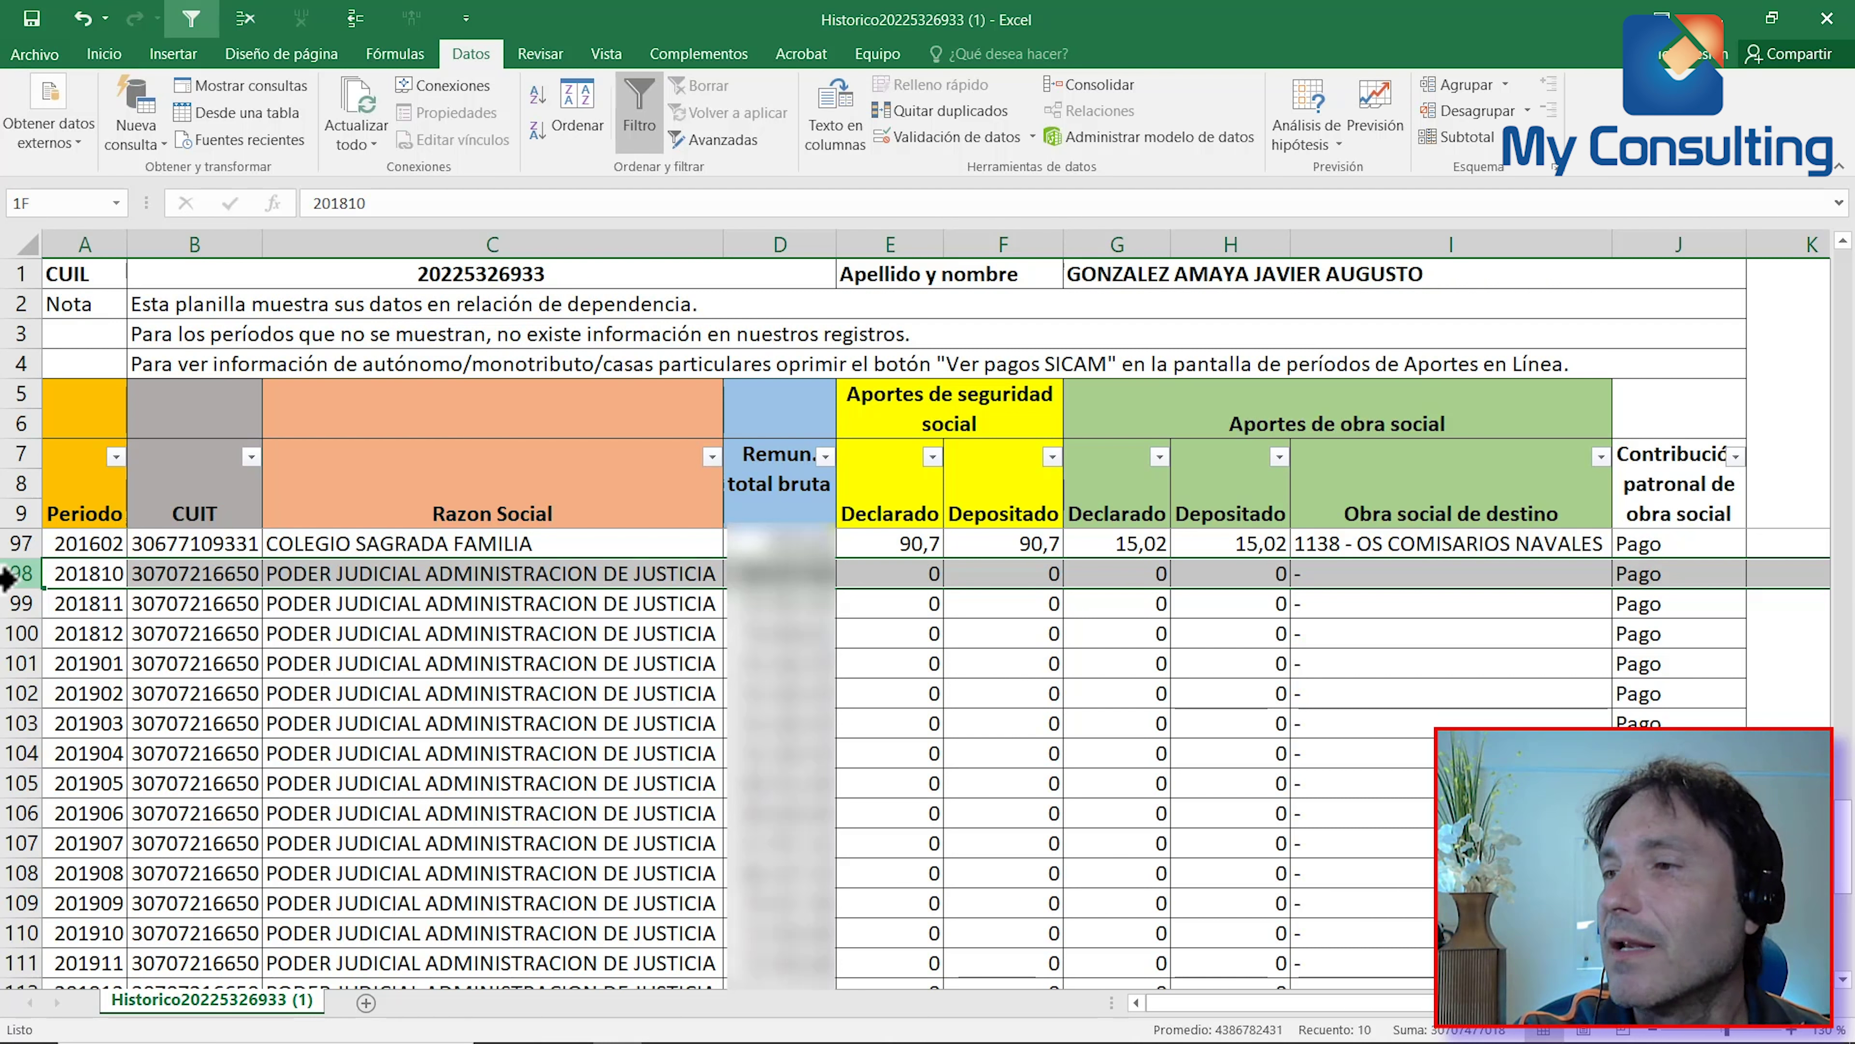
{"action": "left_click_drag", "start_coordinate": [8, 577], "coordinate": [21, 600]}
{"action": "scroll", "coordinate": [909, 709], "scroll_direction": "down", "scroll_amount": 1}
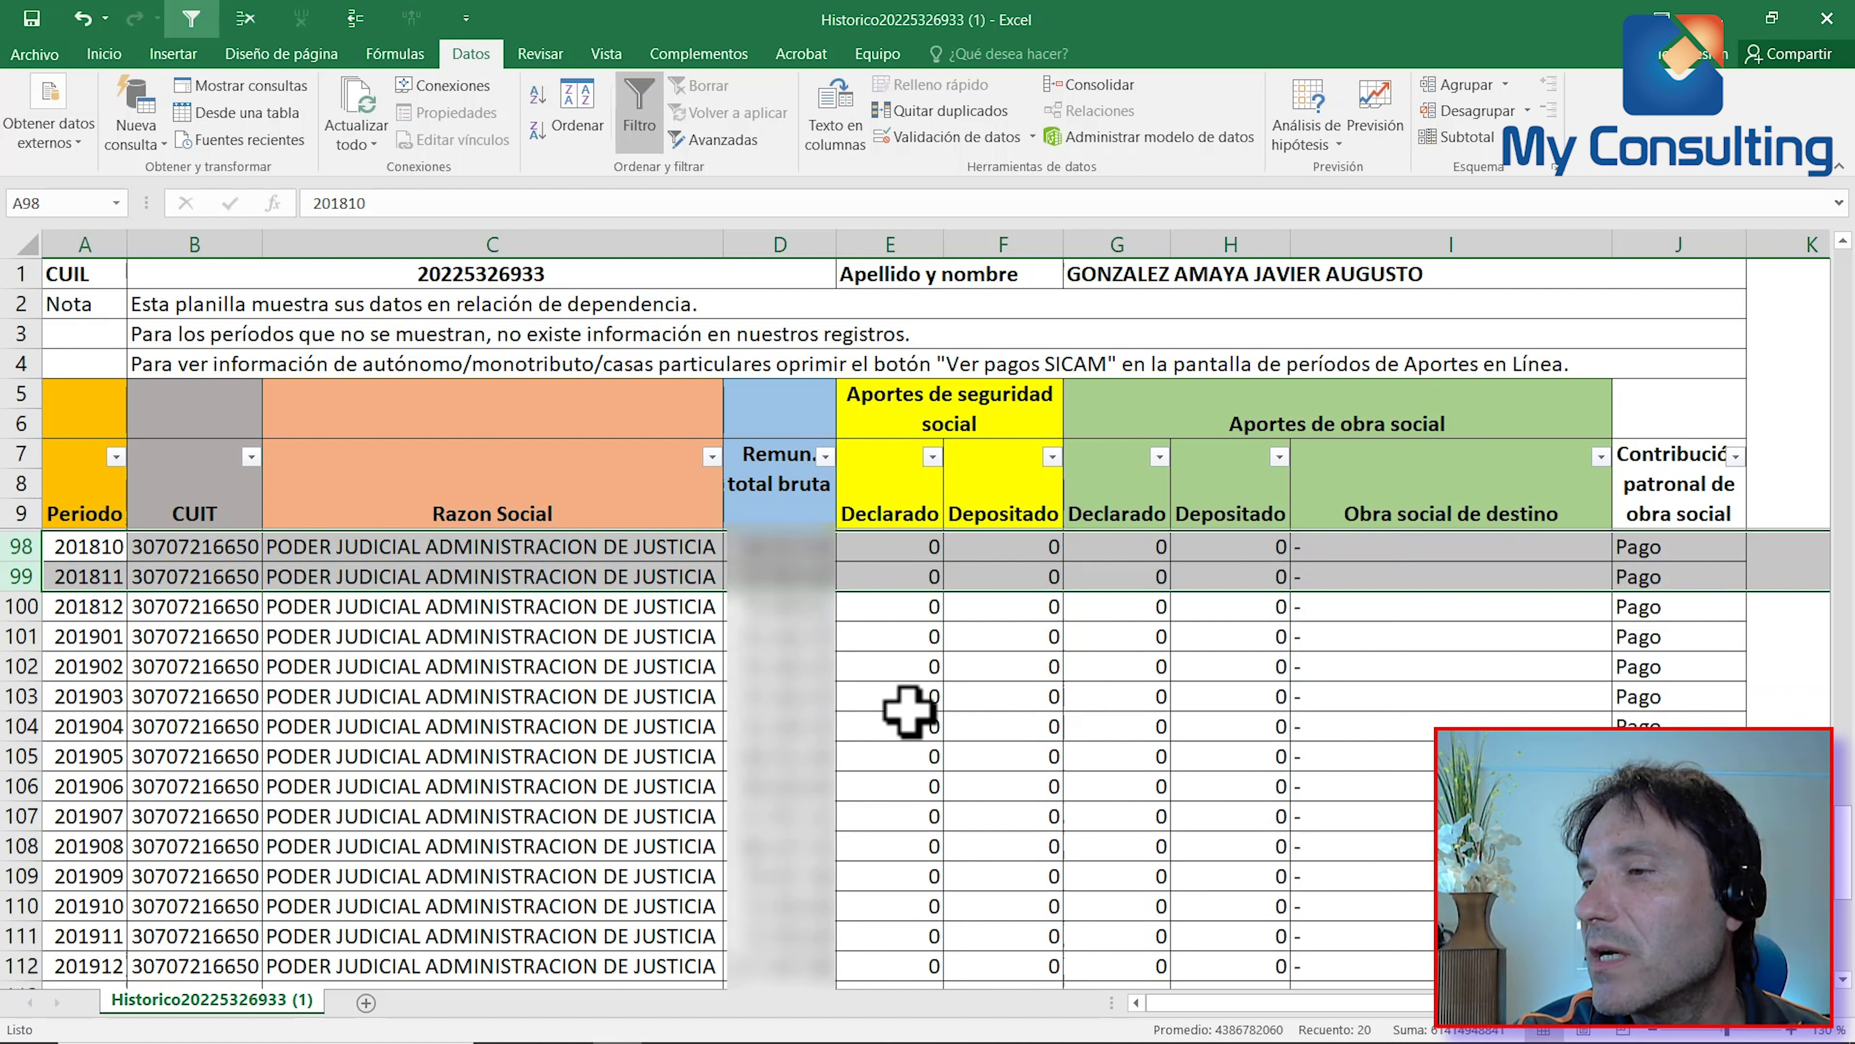
{"action": "scroll", "coordinate": [909, 708], "scroll_direction": "down", "scroll_amount": 4}
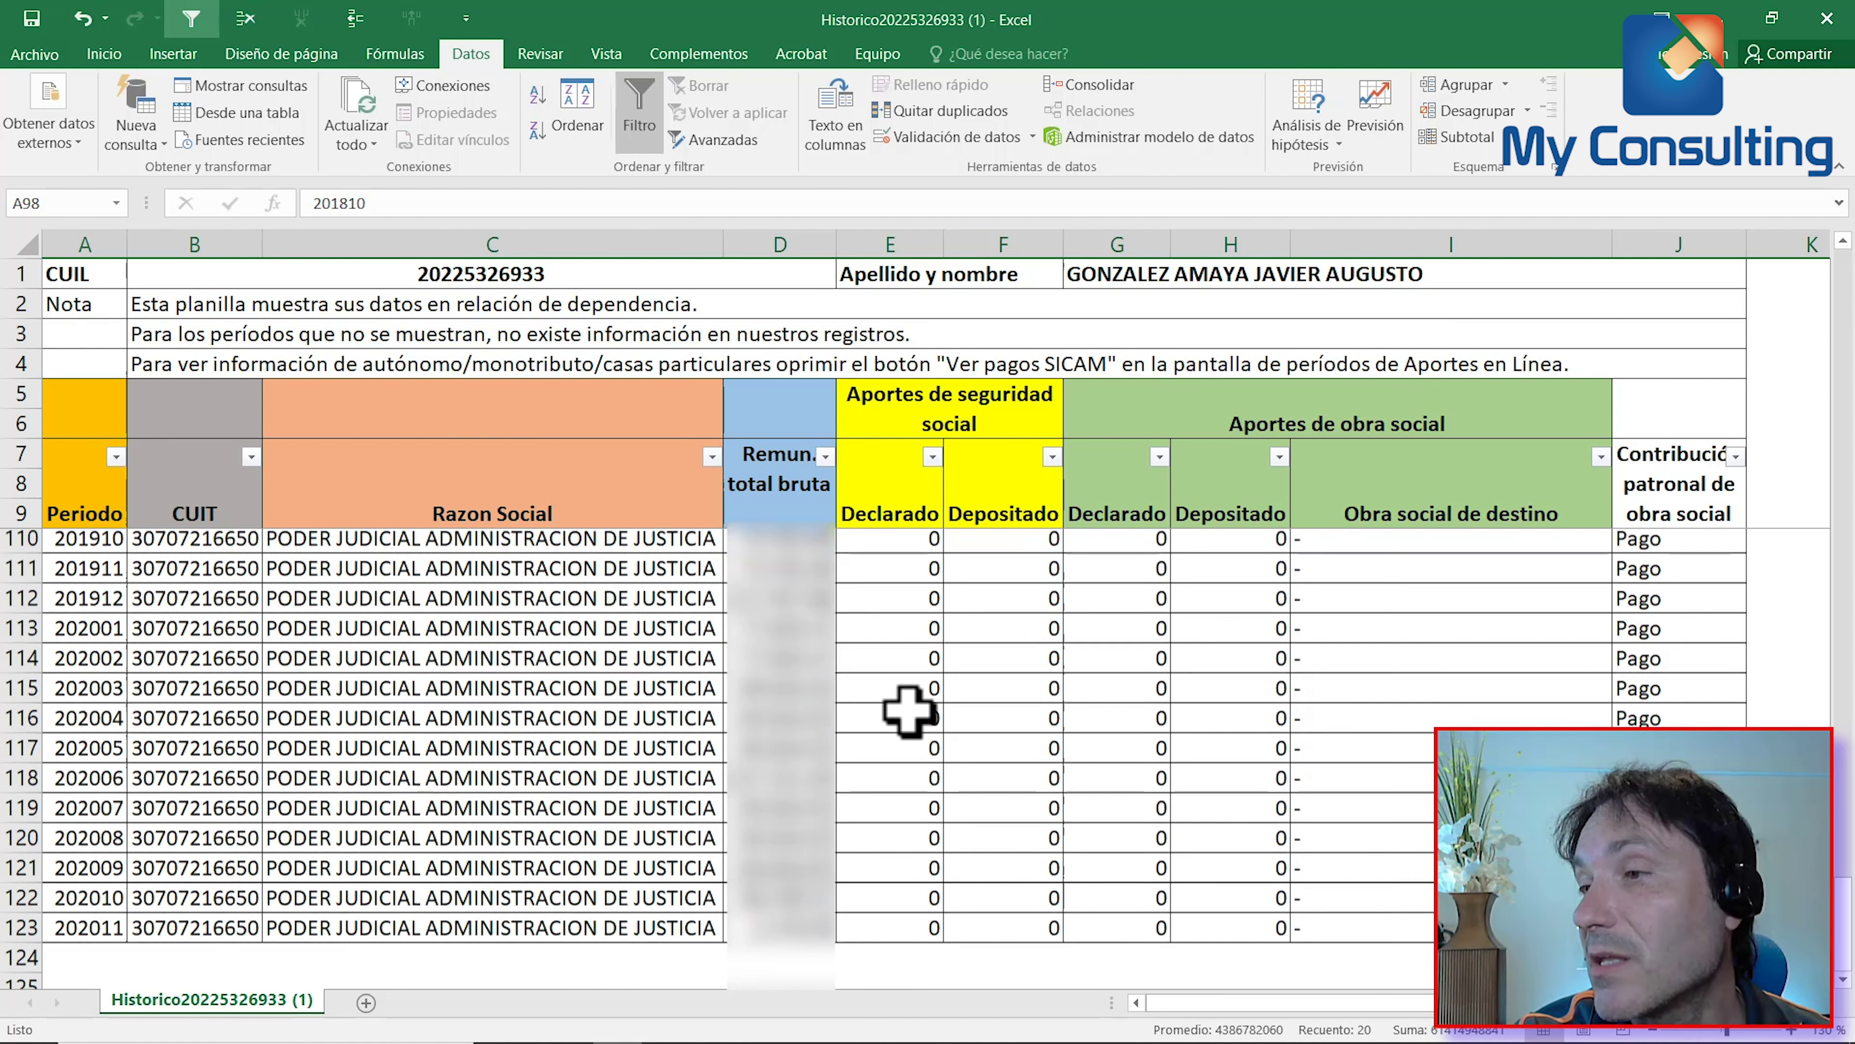
{"action": "scroll", "coordinate": [909, 708], "scroll_direction": "down", "scroll_amount": 1}
{"action": "scroll", "coordinate": [906, 713], "scroll_direction": "up", "scroll_amount": 1}
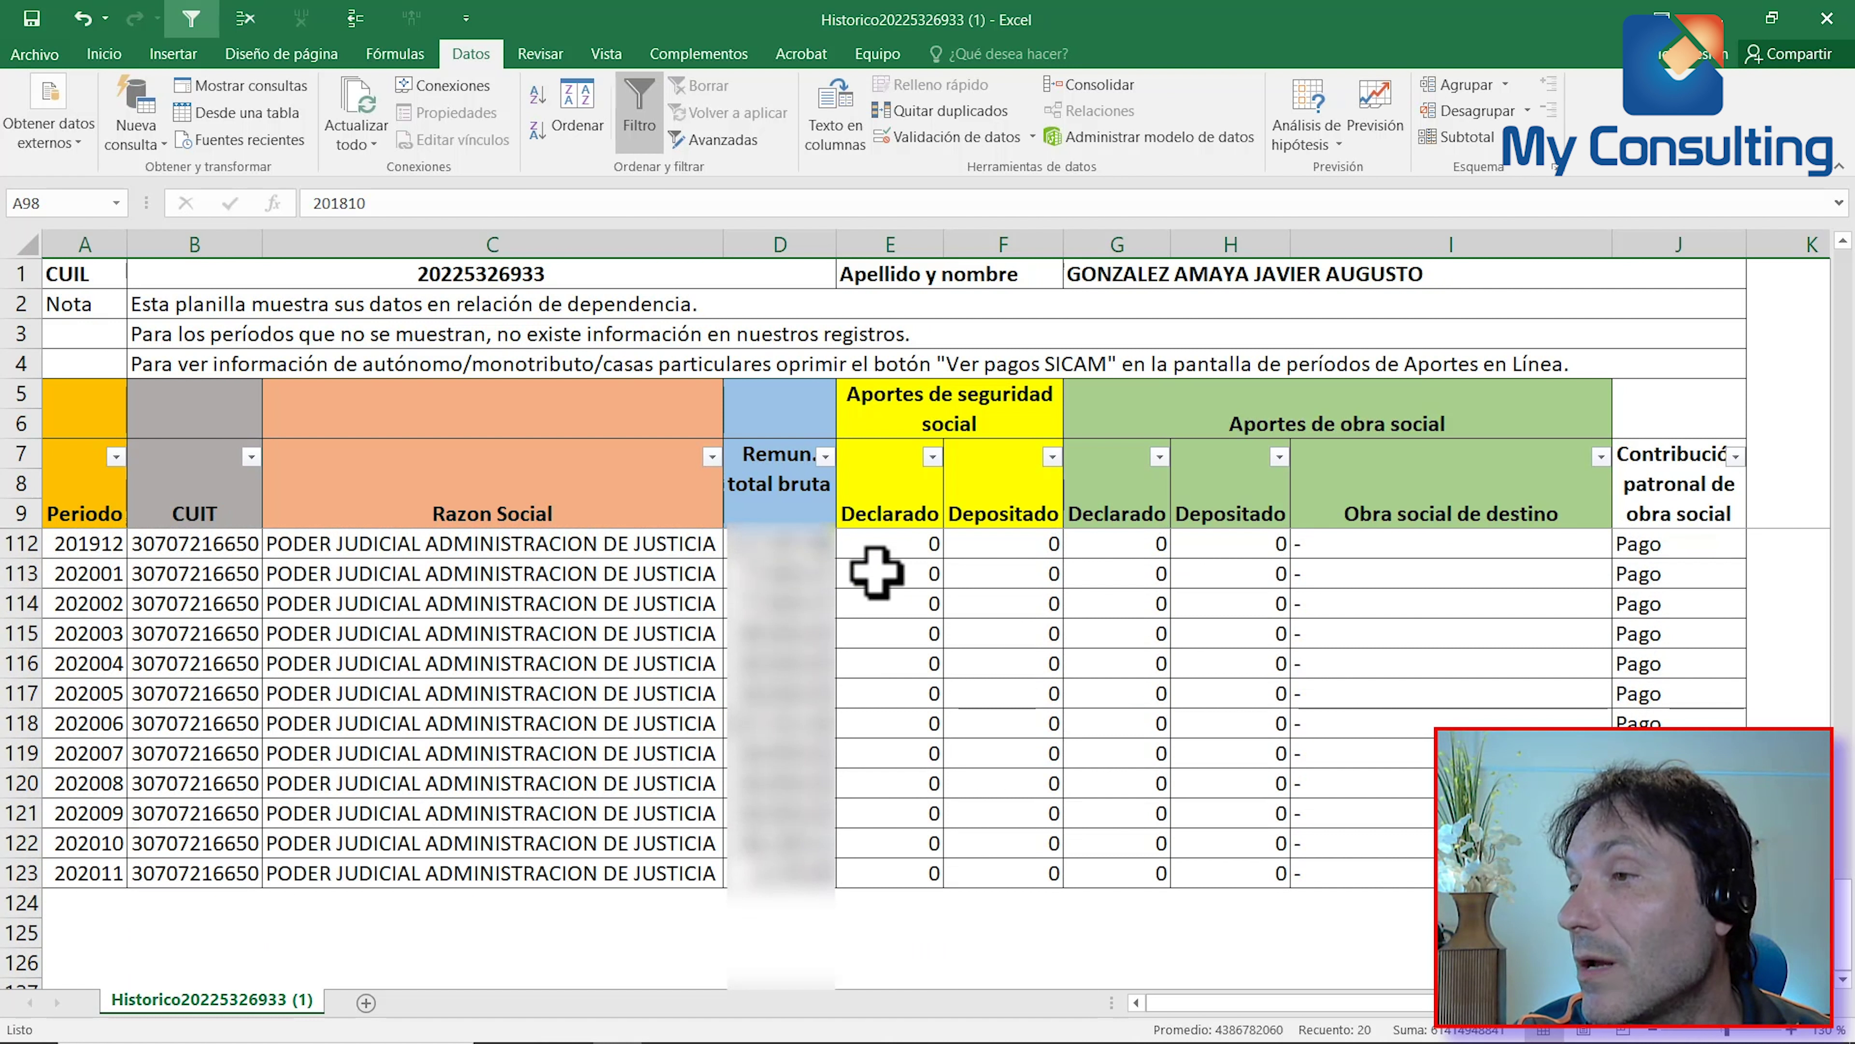
Check the latest PODER JUDICIAL contributions by highlighting social security cells E113:F123 and obra social cells G115:I123
{"action": "left_click_drag", "start_coordinate": [876, 574], "coordinate": [1033, 873]}
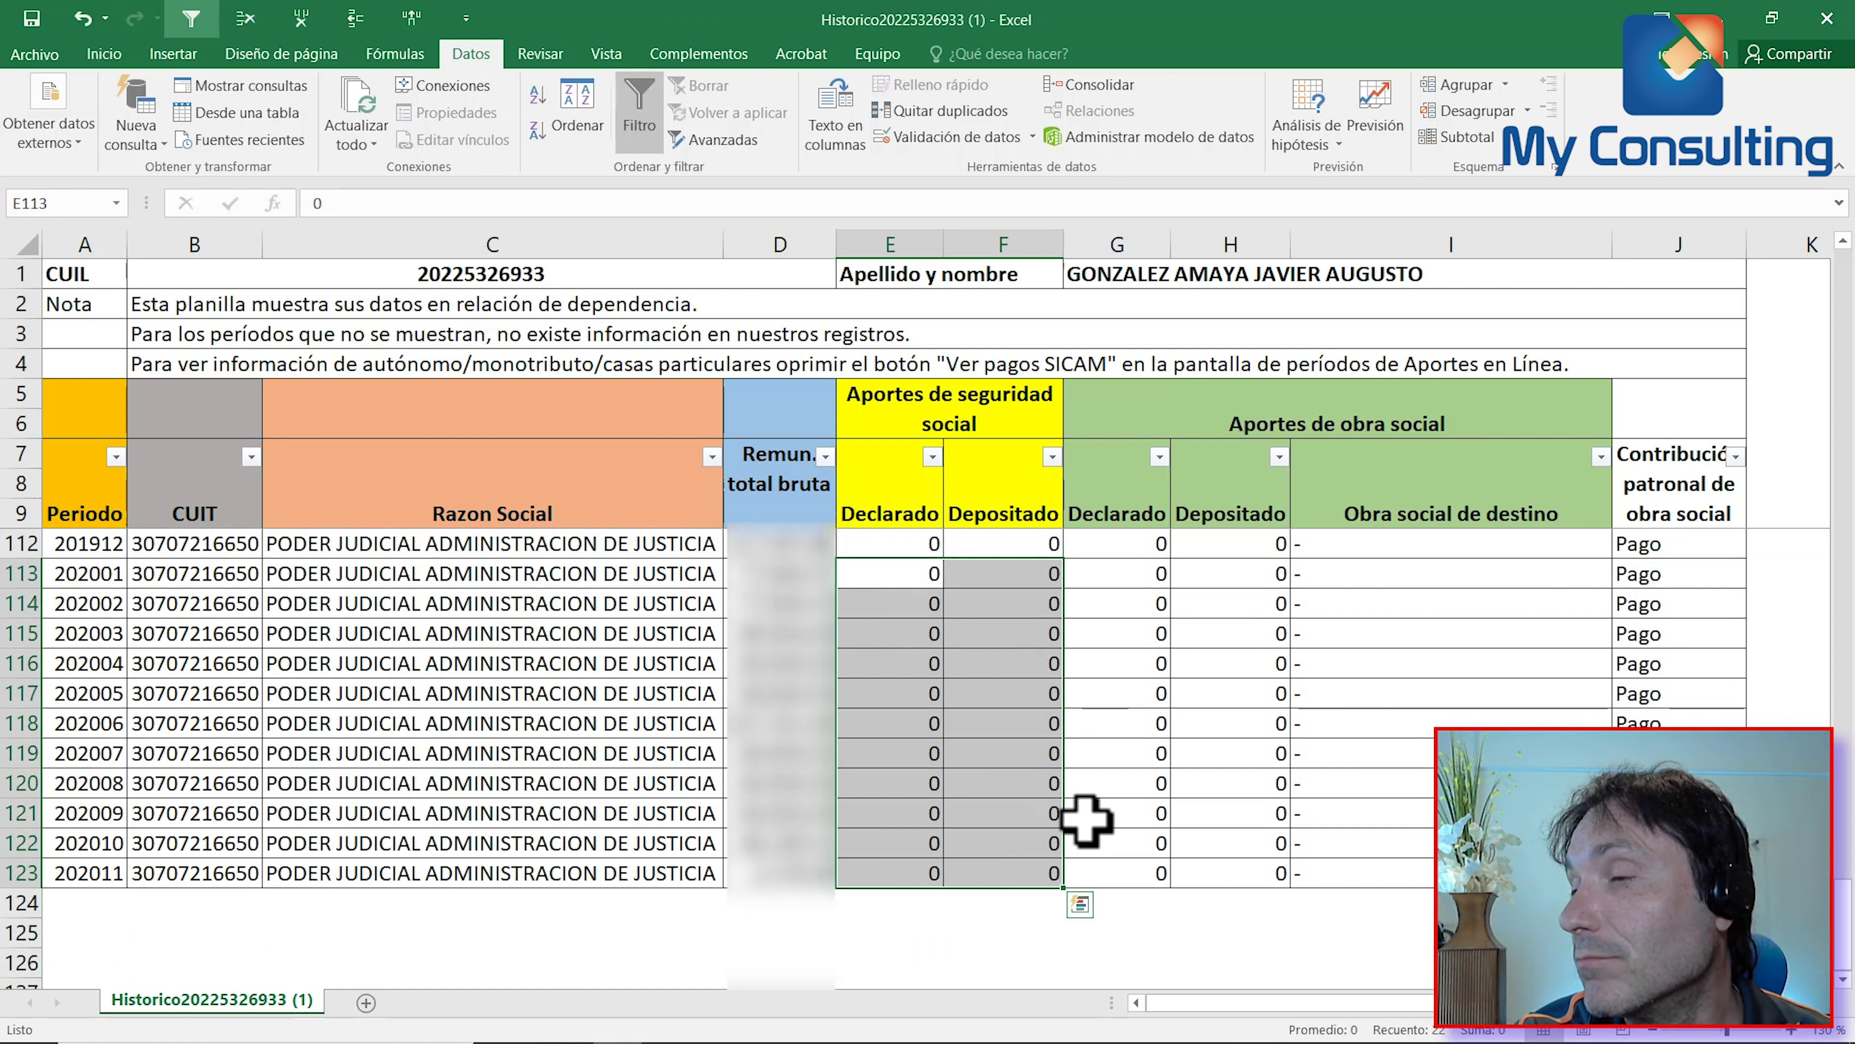
{"action": "left_click_drag", "start_coordinate": [1121, 631], "coordinate": [1314, 875]}
{"action": "scroll", "coordinate": [927, 877], "scroll_direction": "down", "scroll_amount": 2}
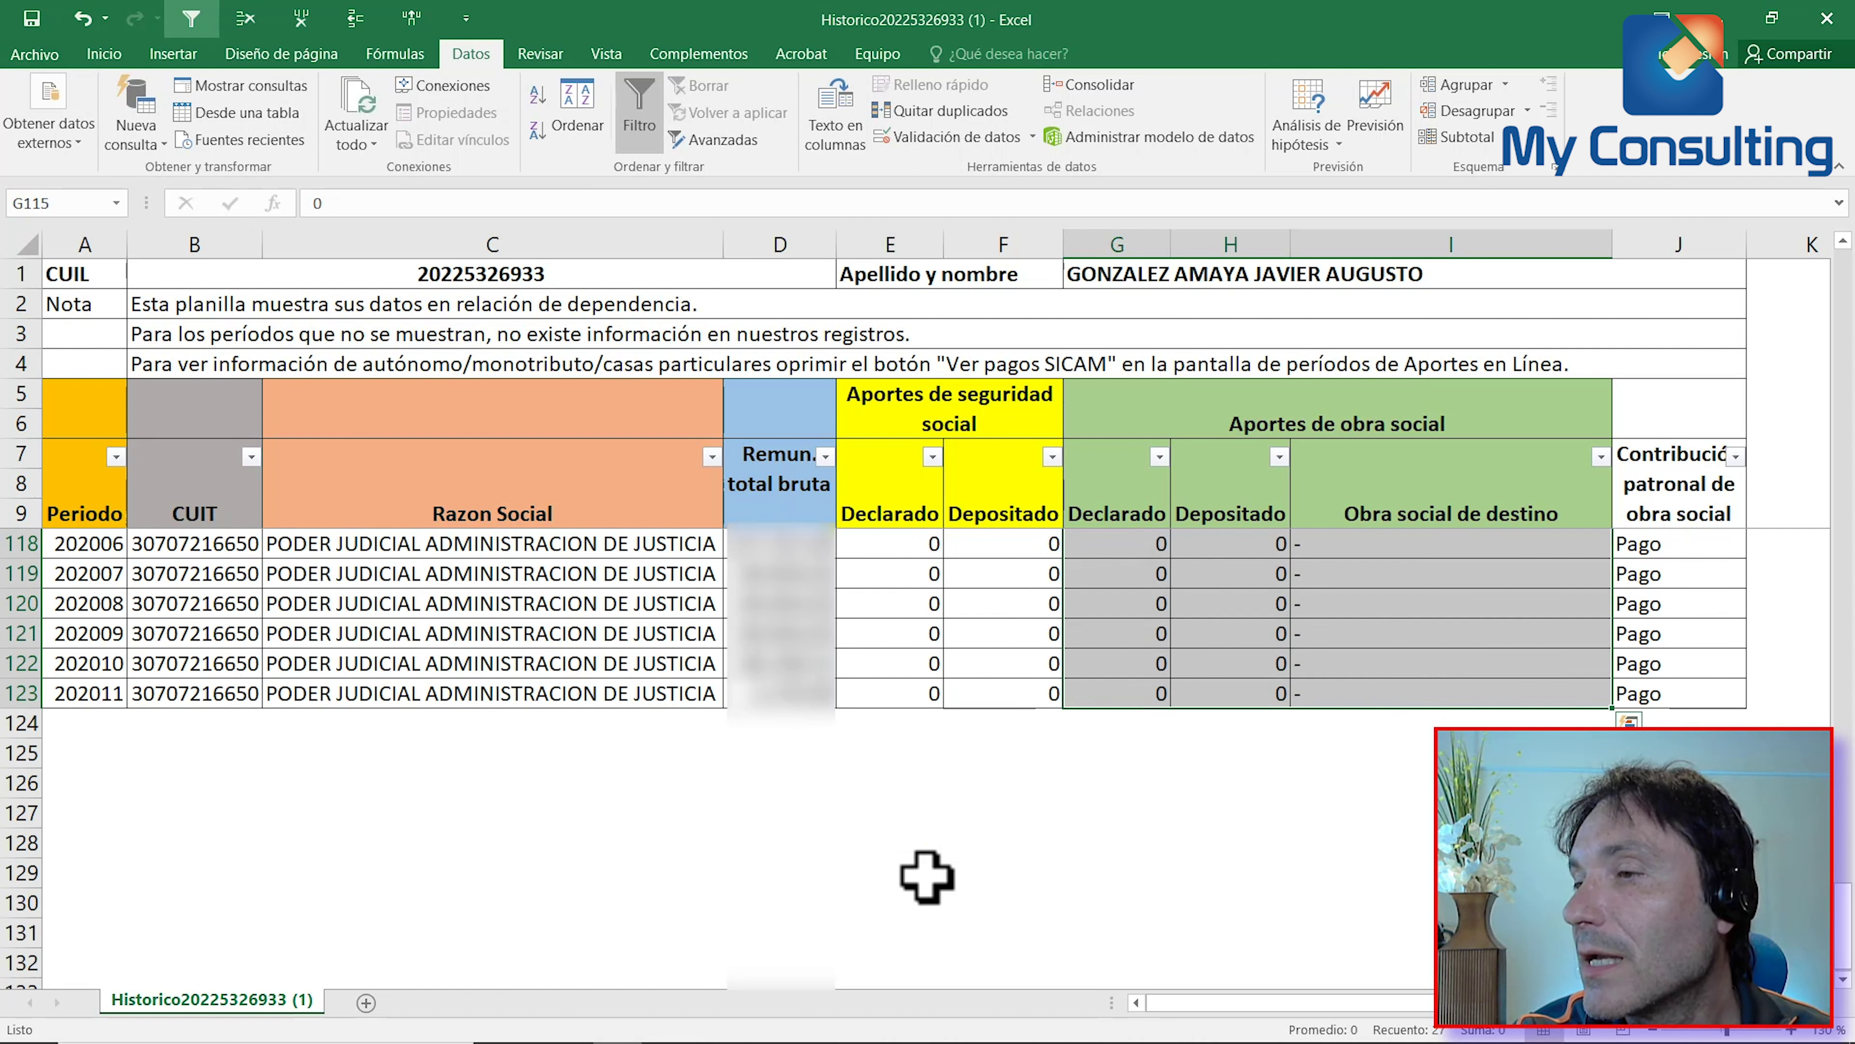
{"action": "scroll", "coordinate": [926, 877], "scroll_direction": "down", "scroll_amount": 3}
{"action": "scroll", "coordinate": [921, 858], "scroll_direction": "up", "scroll_amount": 2}
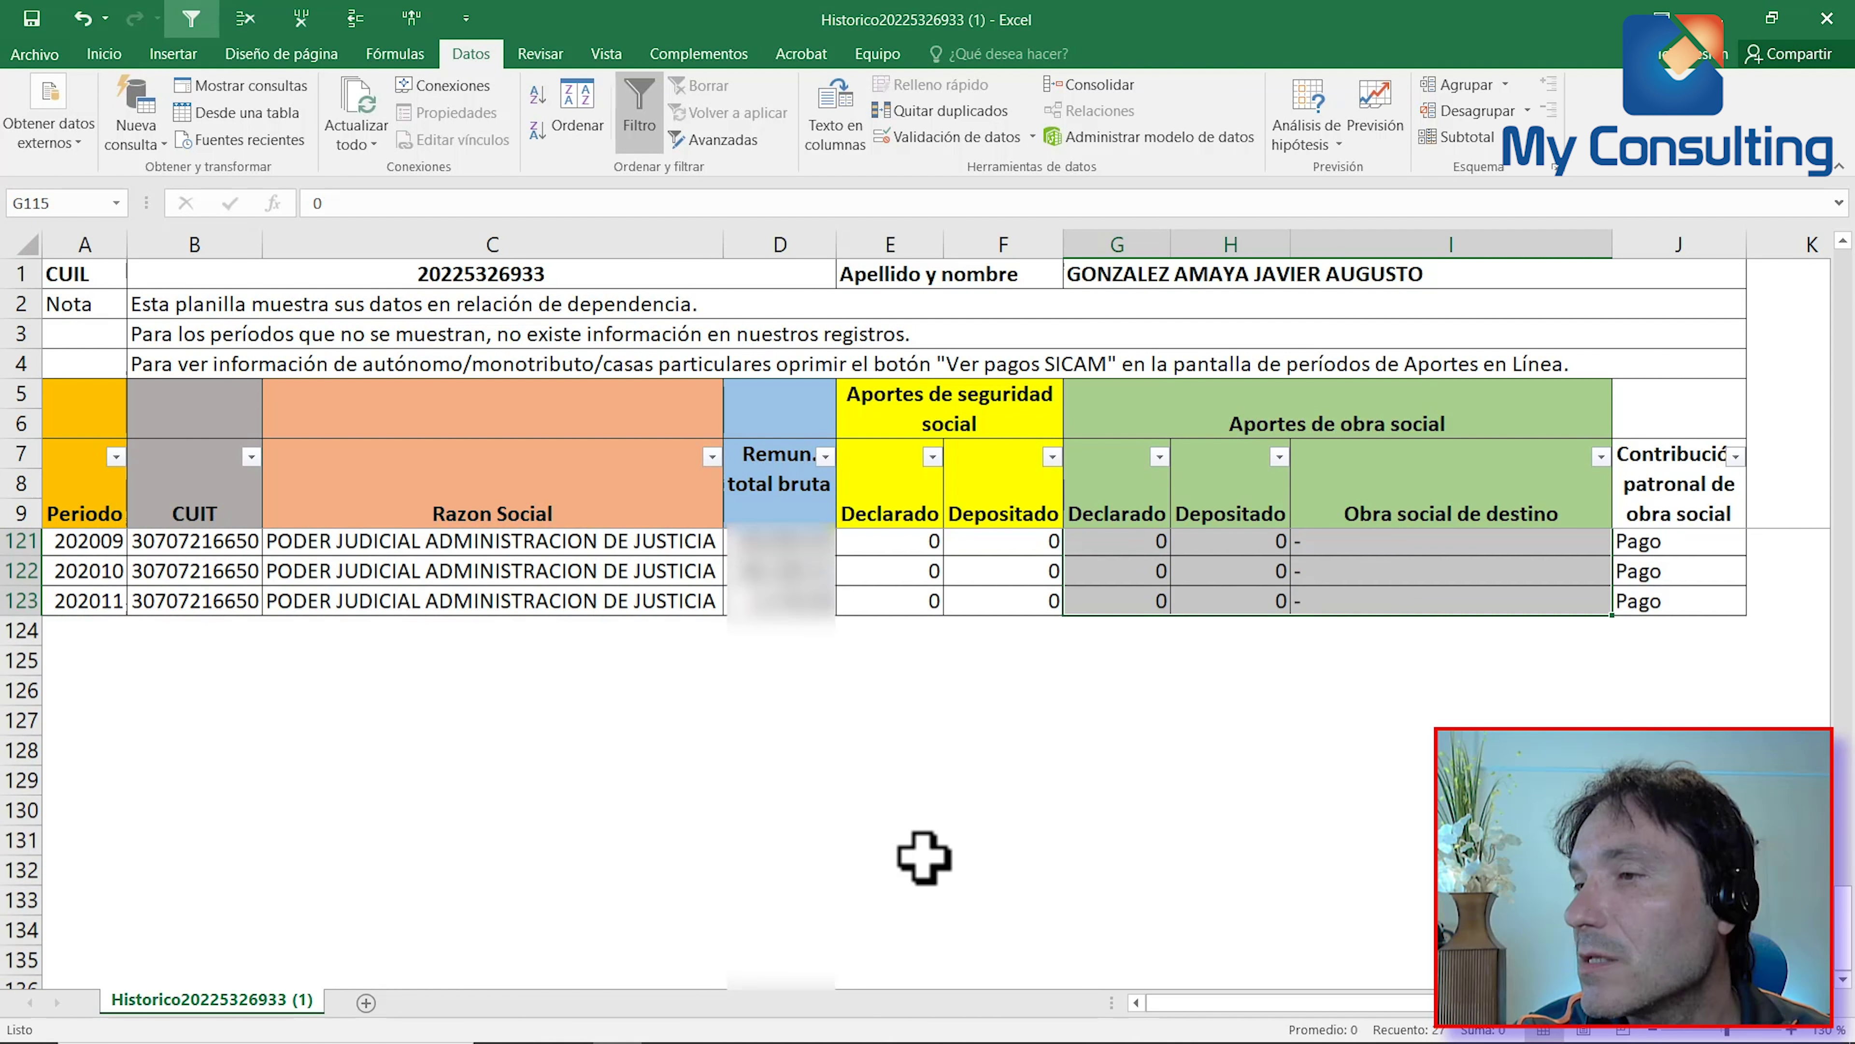
{"action": "scroll", "coordinate": [1295, 782], "scroll_direction": "down", "scroll_amount": 1}
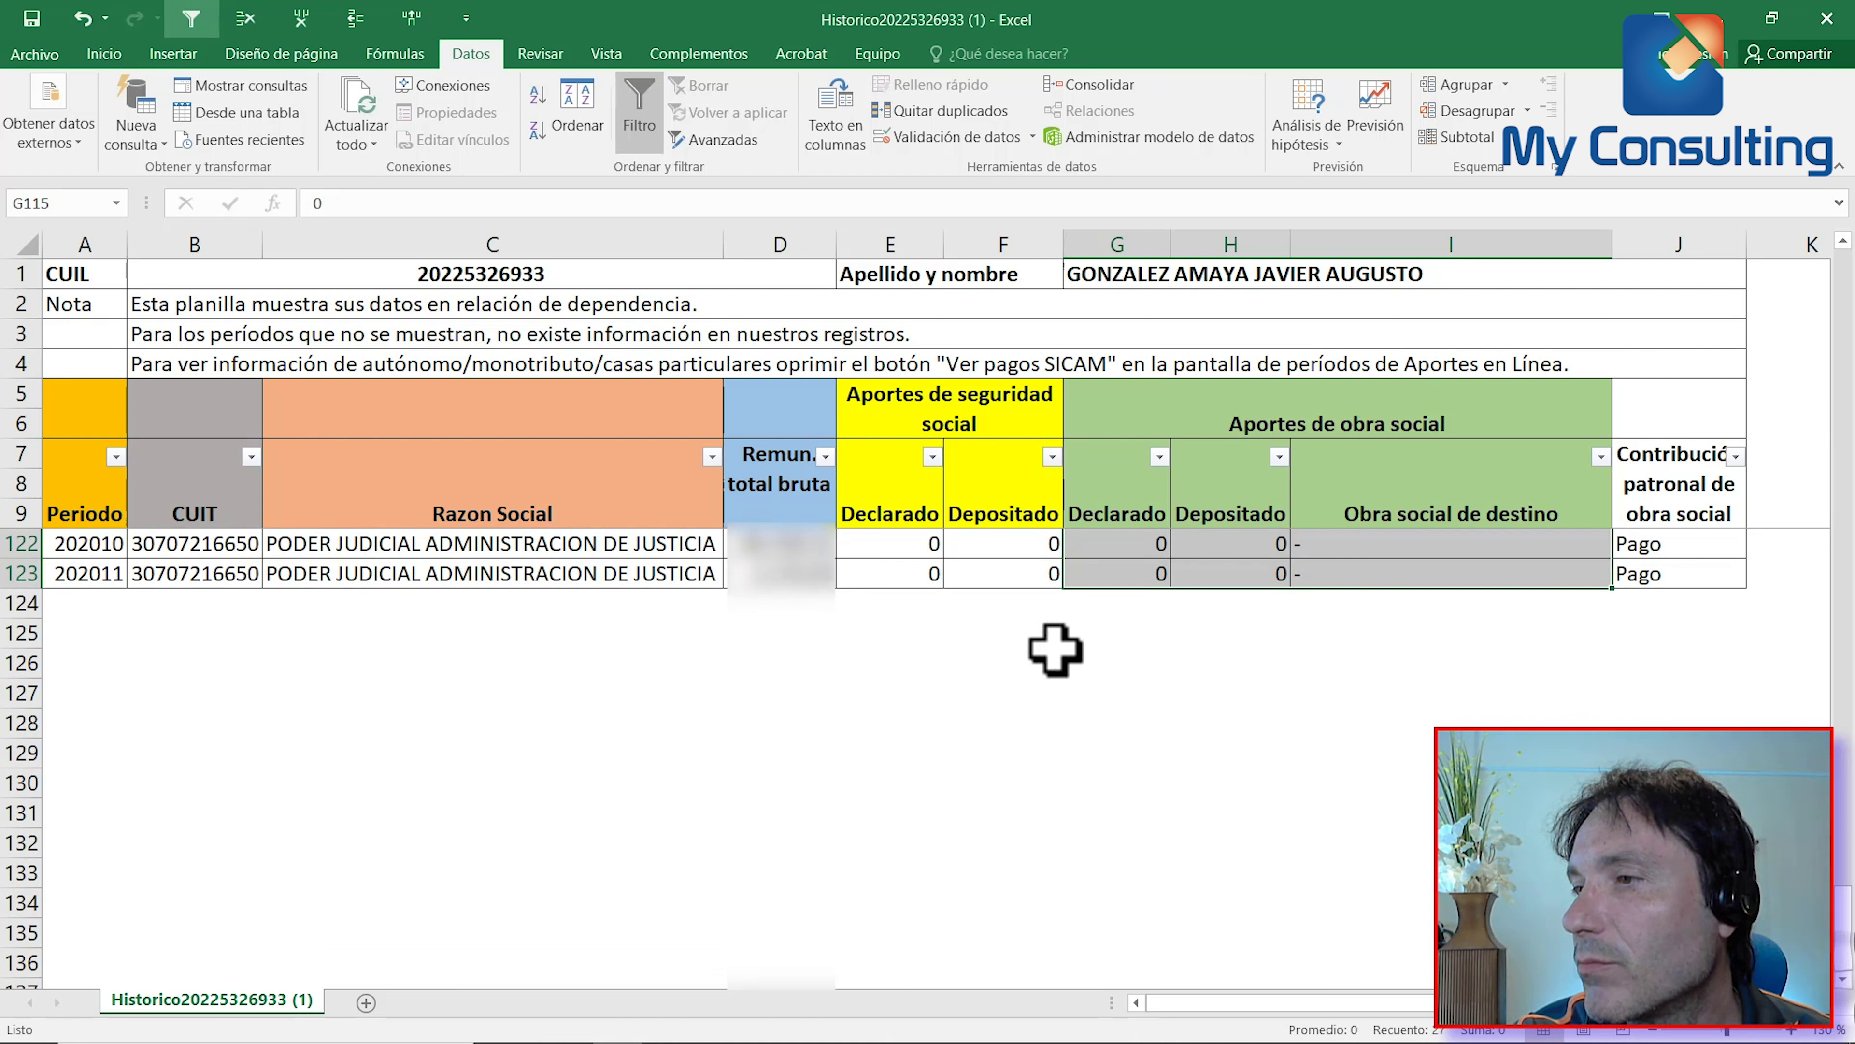
Total the declared social security contributions in E125 with =SUMA(E10:E124) and extend the formula across to H125
{"action": "left_click", "coordinate": [906, 632]}
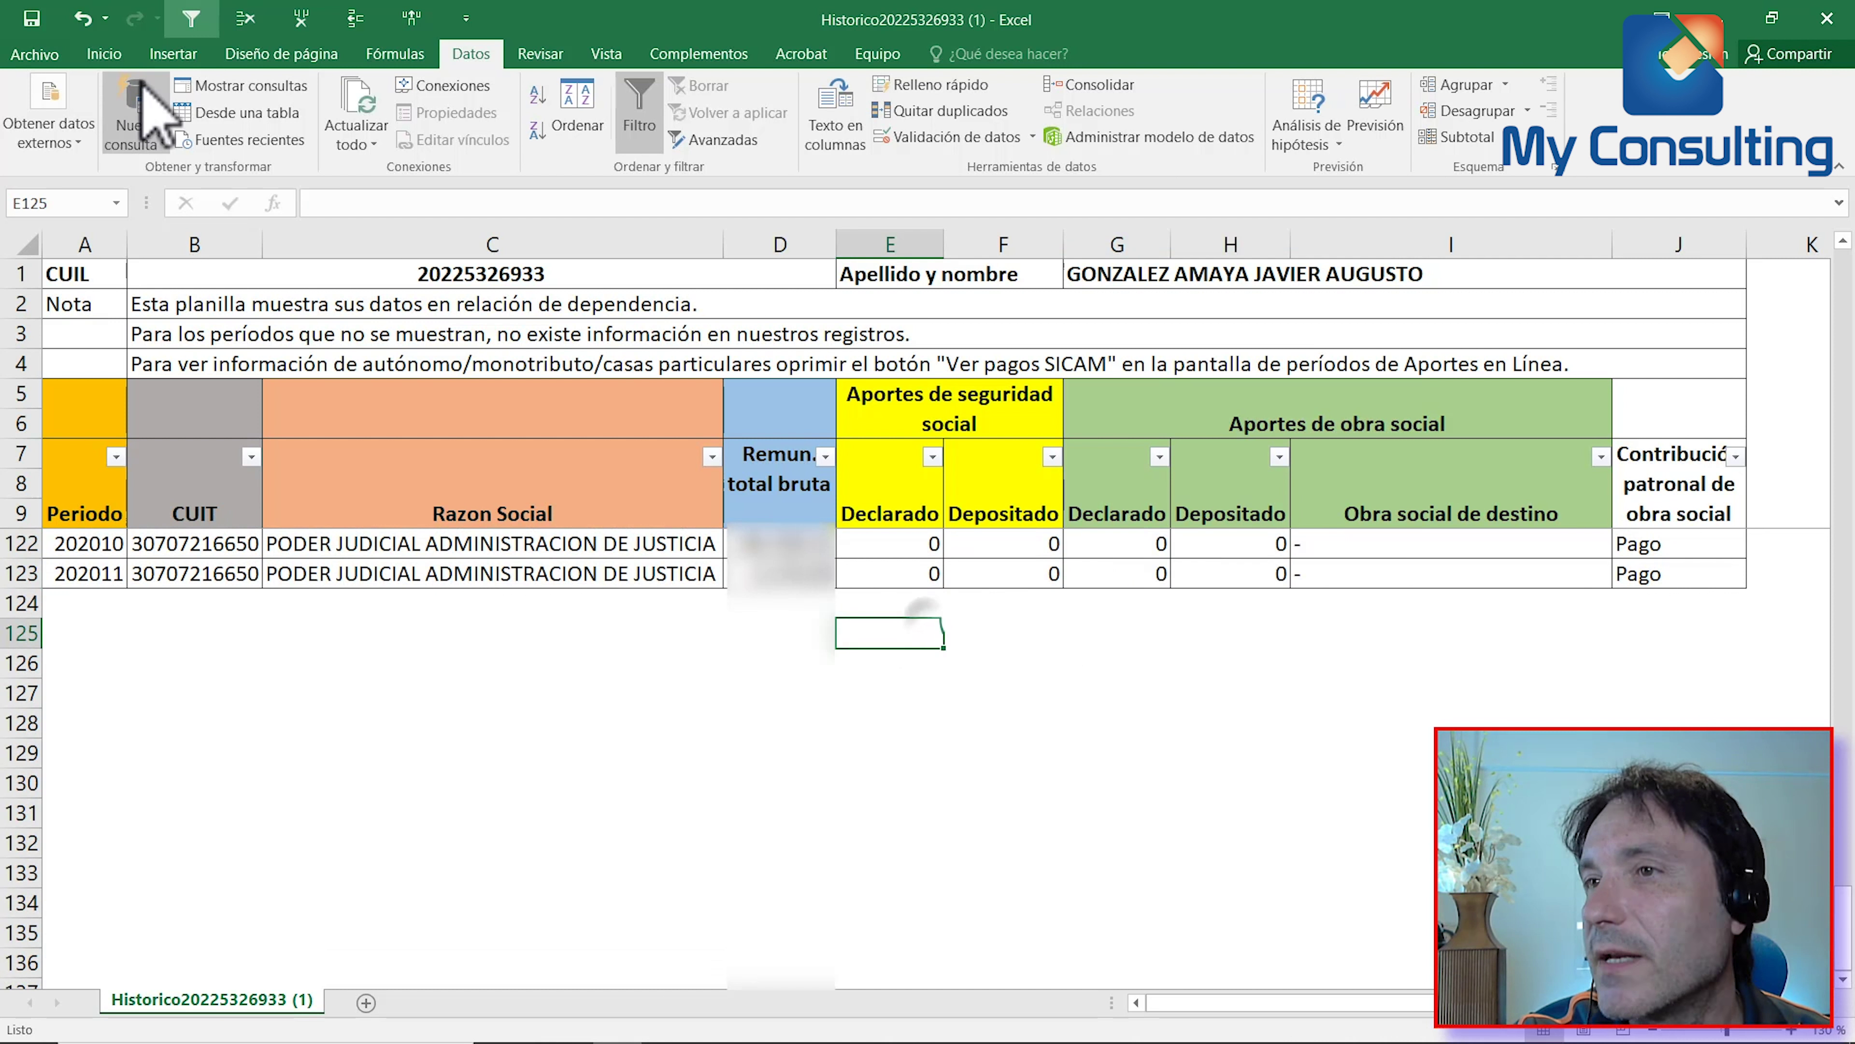
{"action": "left_click", "coordinate": [104, 53]}
{"action": "left_click", "coordinate": [1555, 84]}
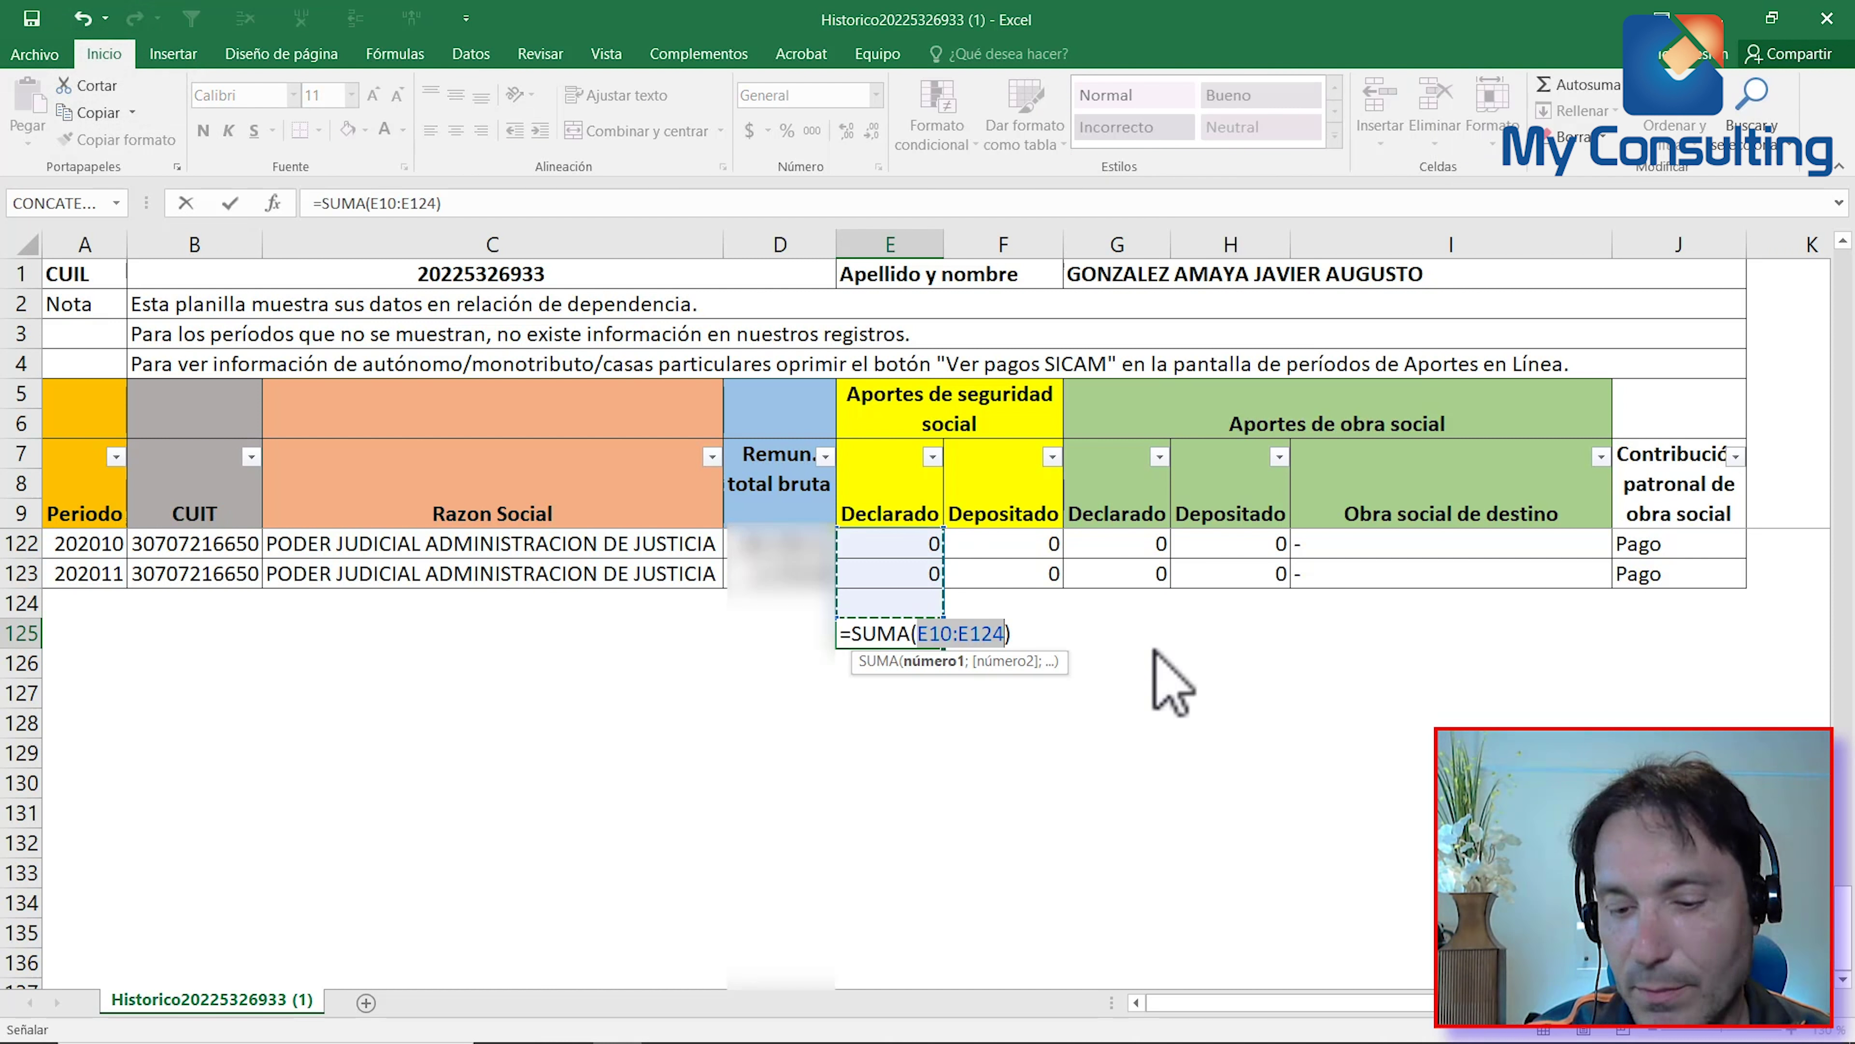
{"action": "key", "text": "Return"}
{"action": "left_click", "coordinate": [909, 633]}
{"action": "left_click_drag", "start_coordinate": [943, 647], "coordinate": [1274, 647]}
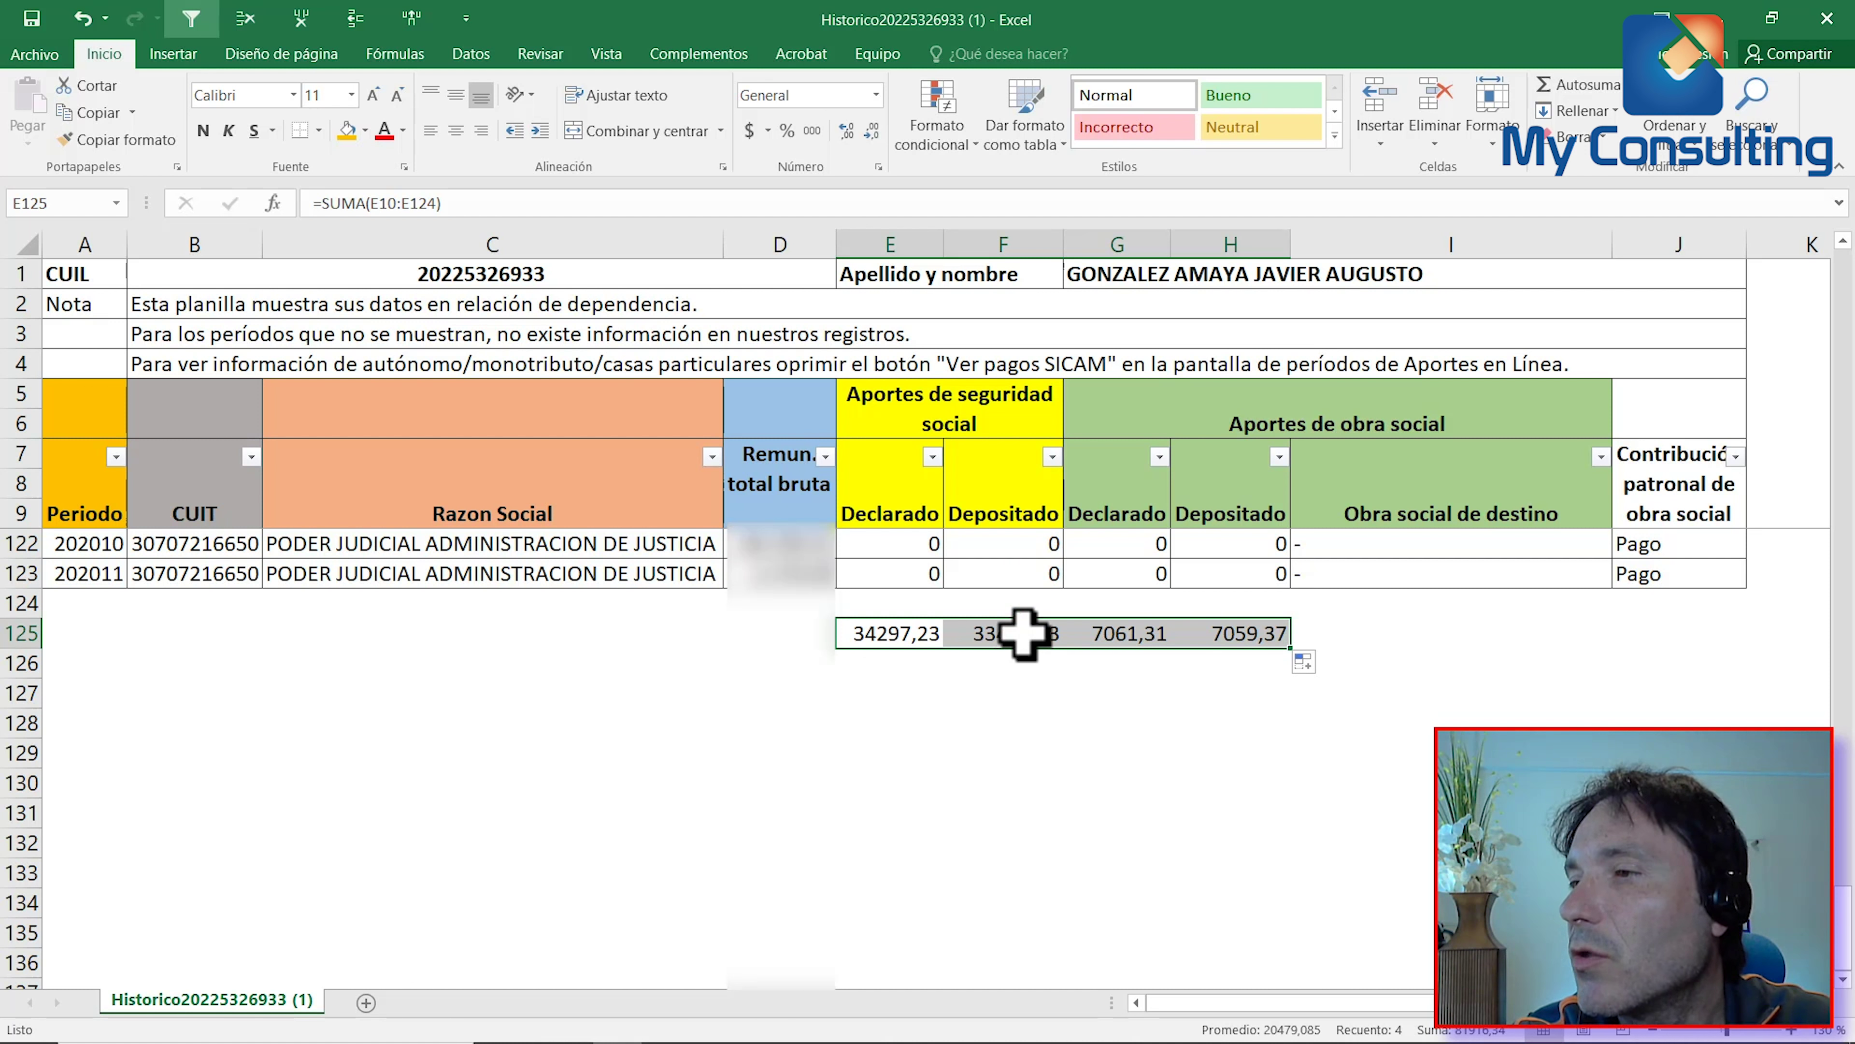
Calculate the difference between deposited and declared social security contributions in F126 with the formula +F125-E125
{"action": "left_click", "coordinate": [1022, 662]}
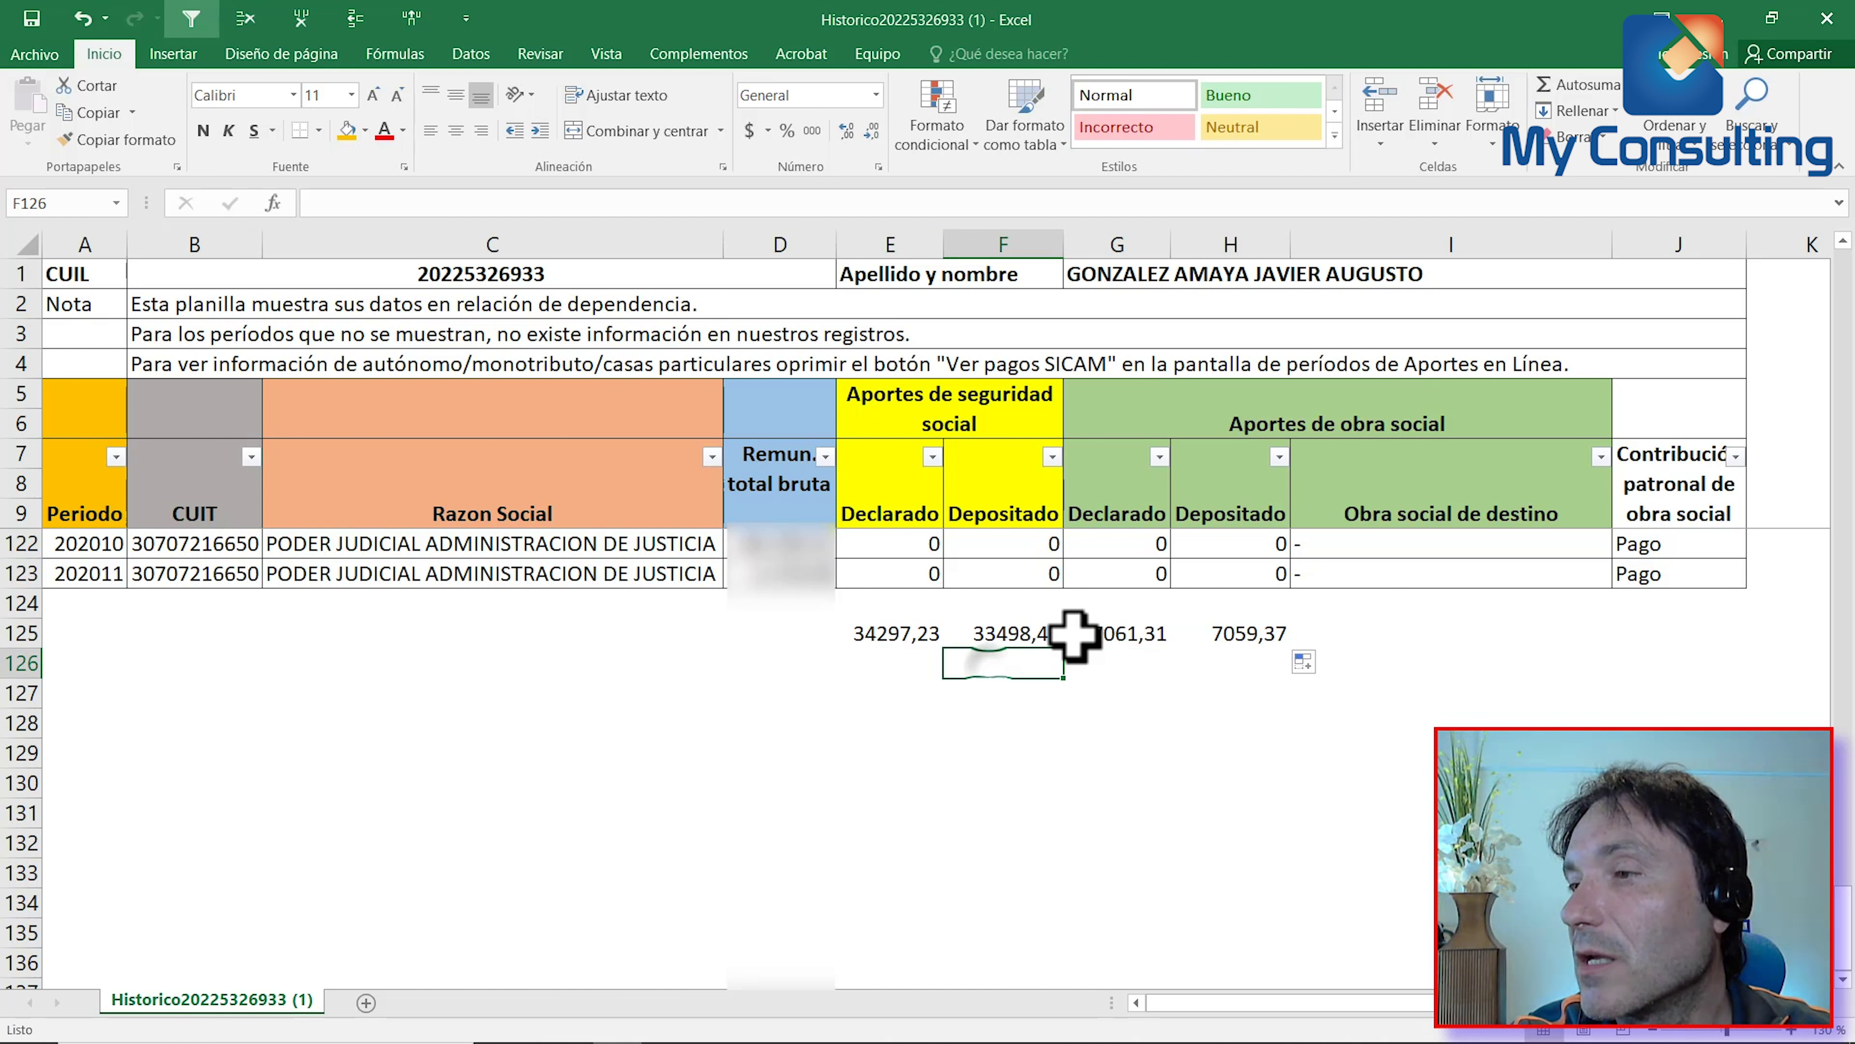
{"action": "type", "text": "+"}
{"action": "key", "text": "Up"}
{"action": "type", "text": "-"}
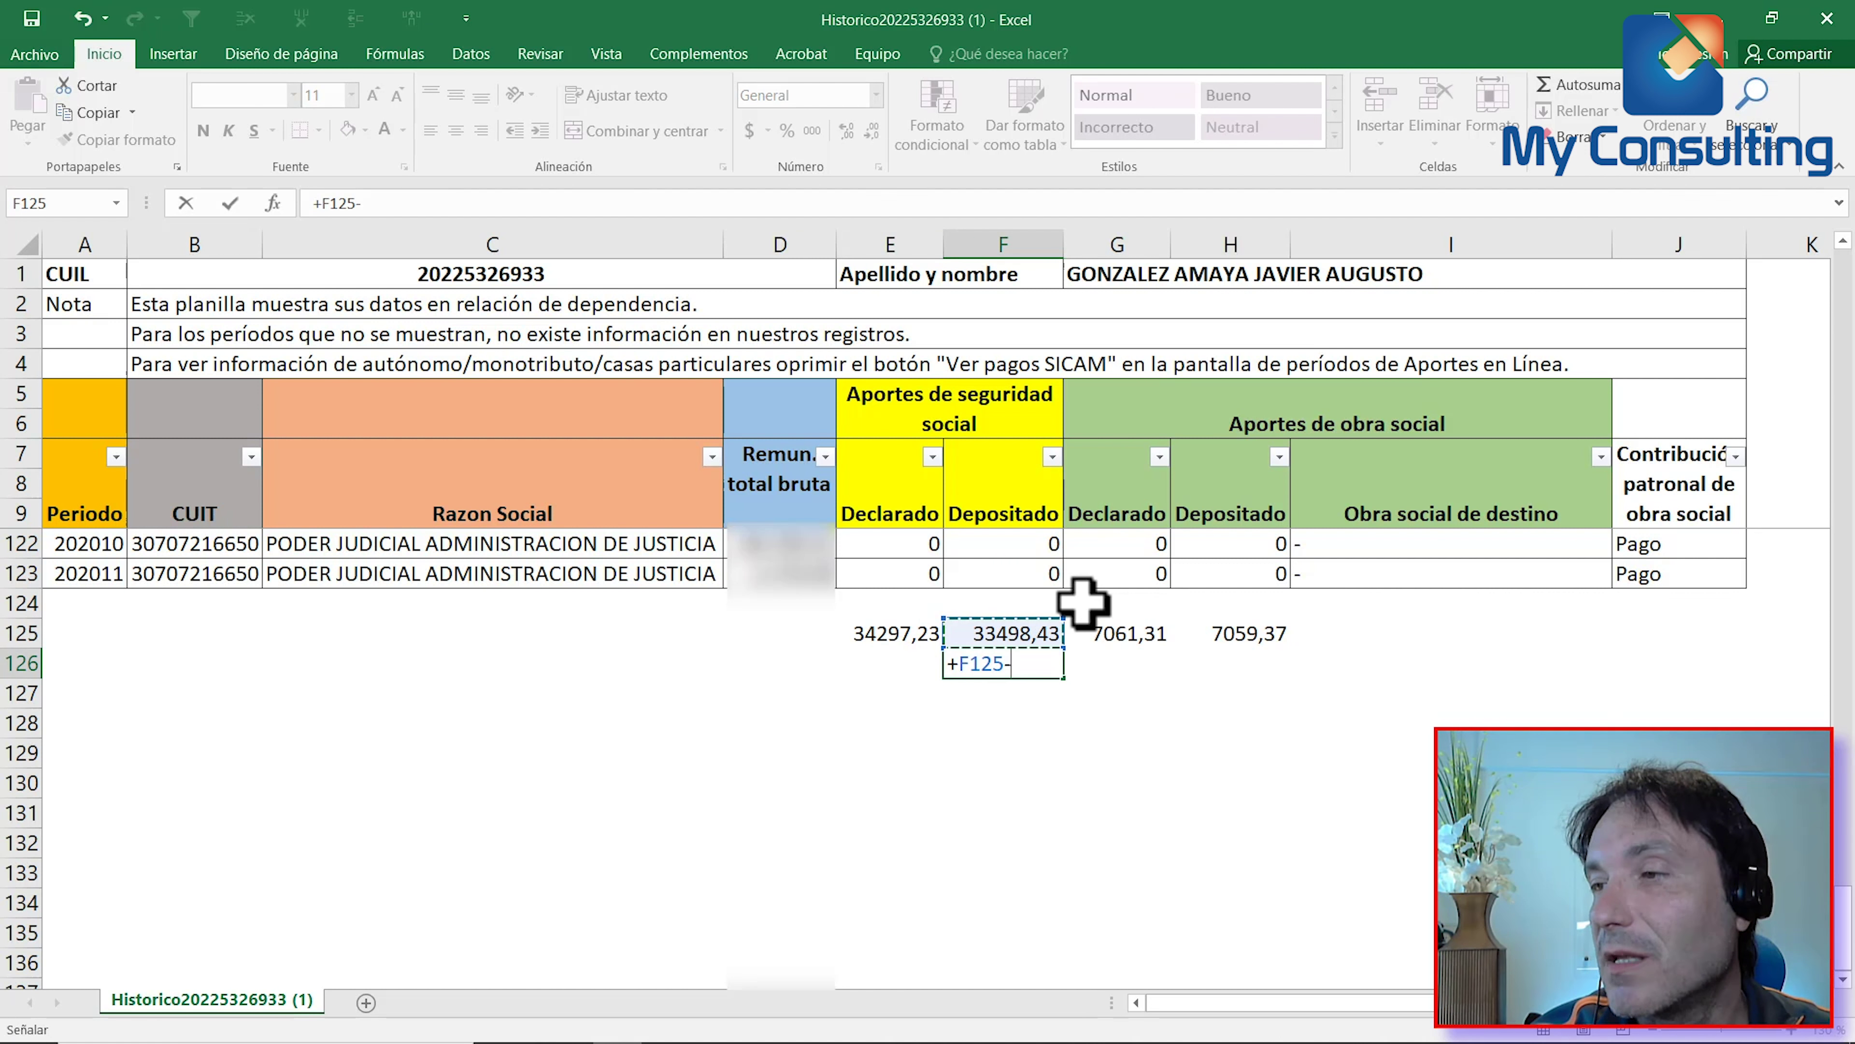
{"action": "key", "text": "Up"}
{"action": "key", "text": "Left"}
{"action": "key", "text": "Return"}
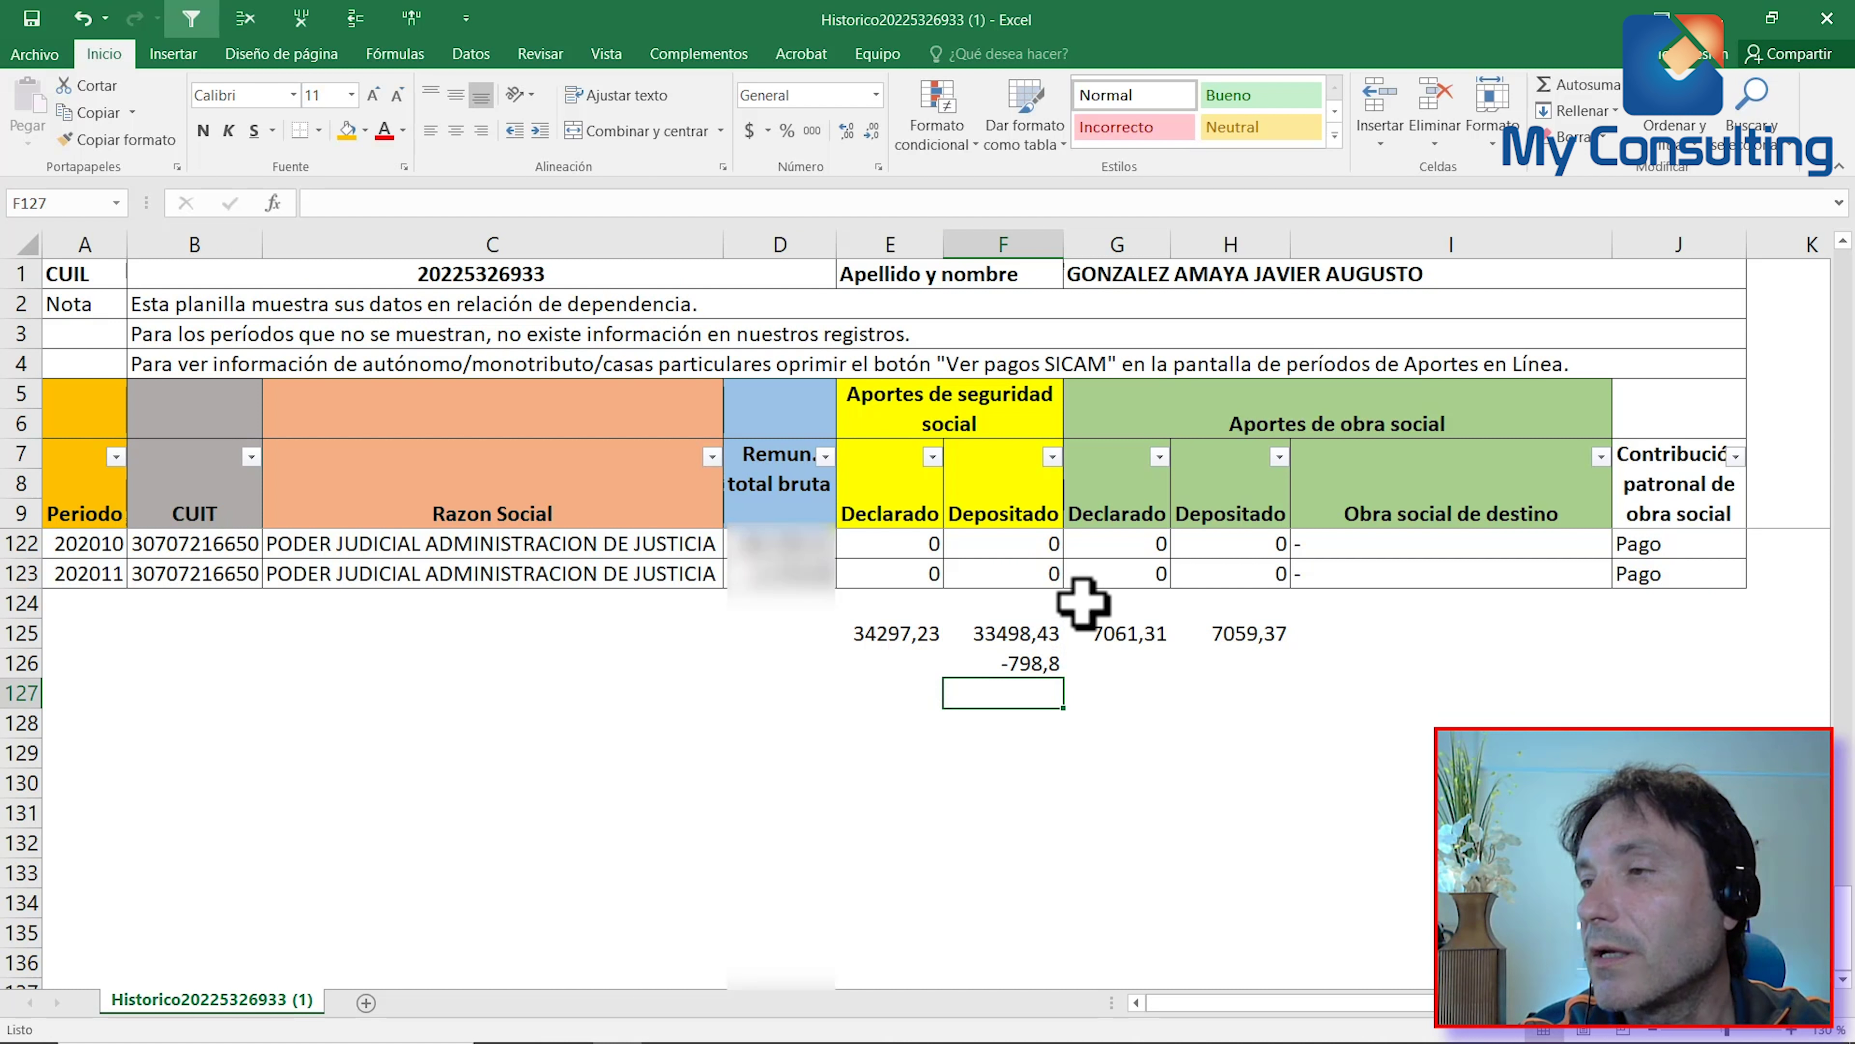
{"action": "left_click", "coordinate": [1008, 666]}
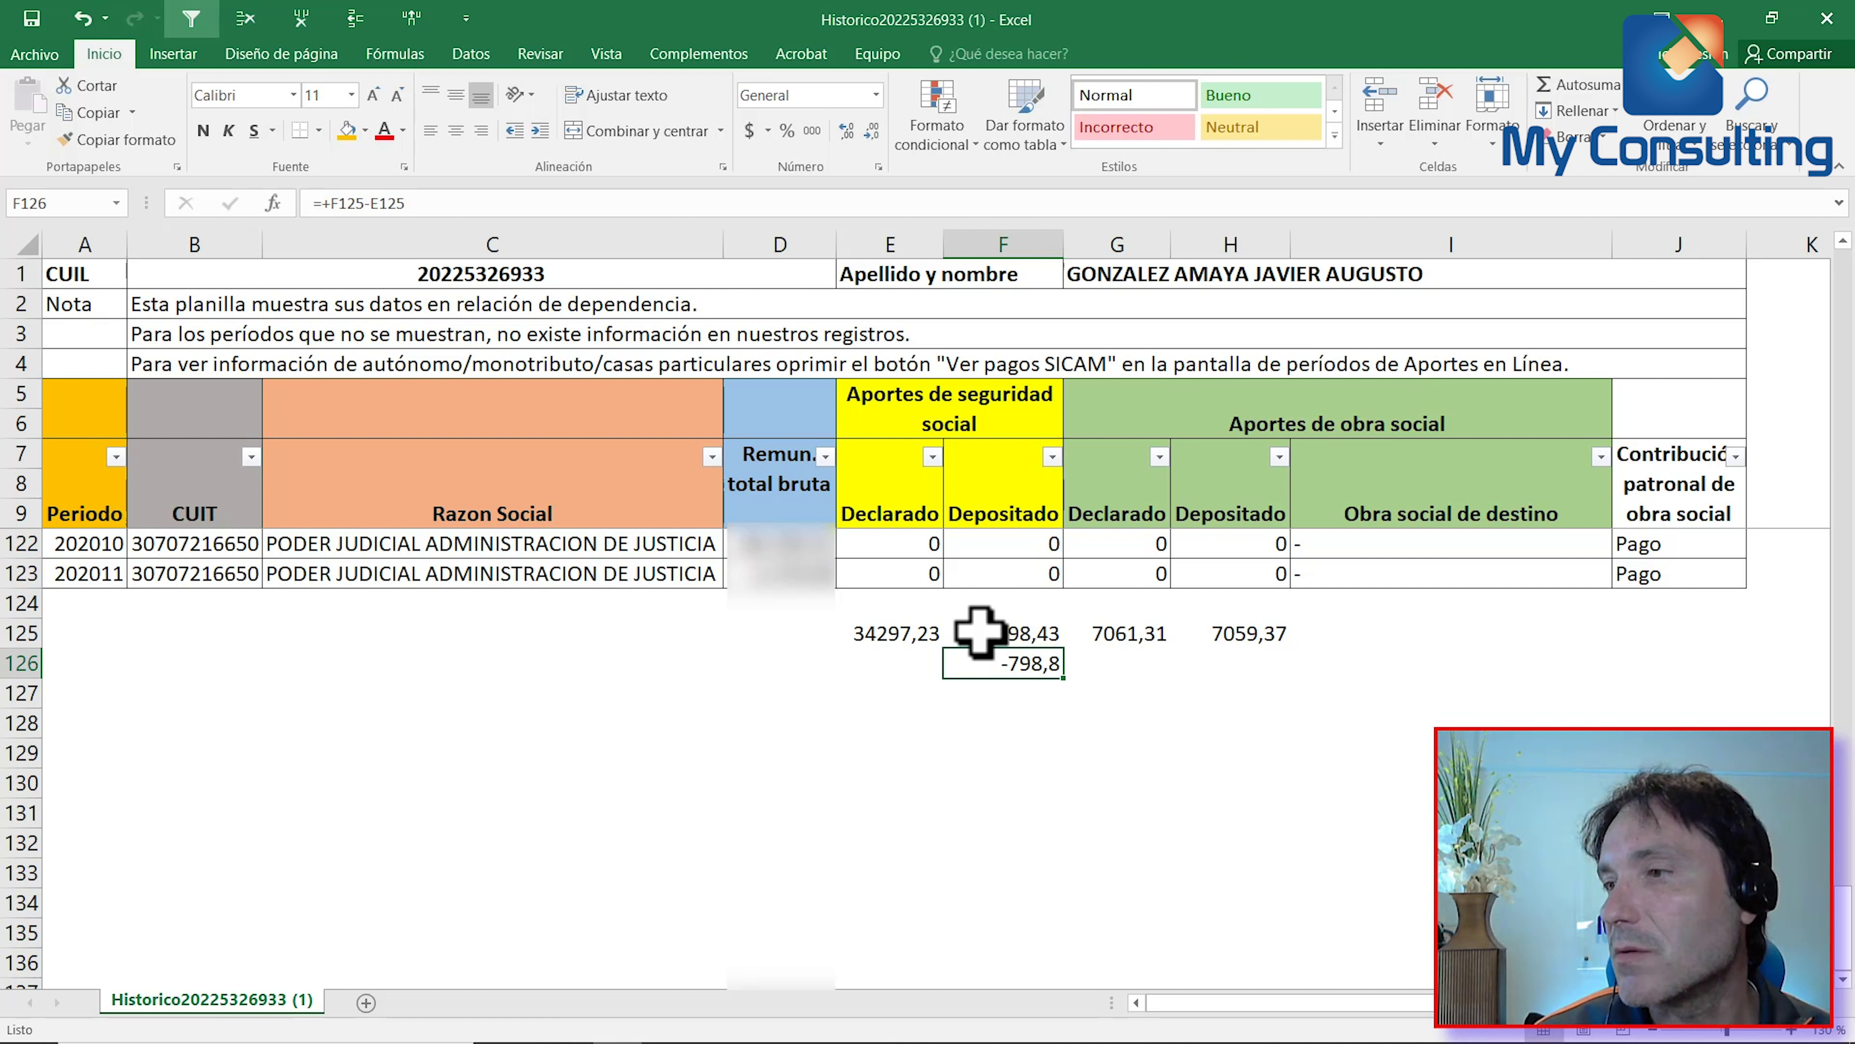
Copy the difference formula from F126 to H126 for the obra social contributions, and return to the start of the table
{"action": "left_click", "coordinate": [1110, 684]}
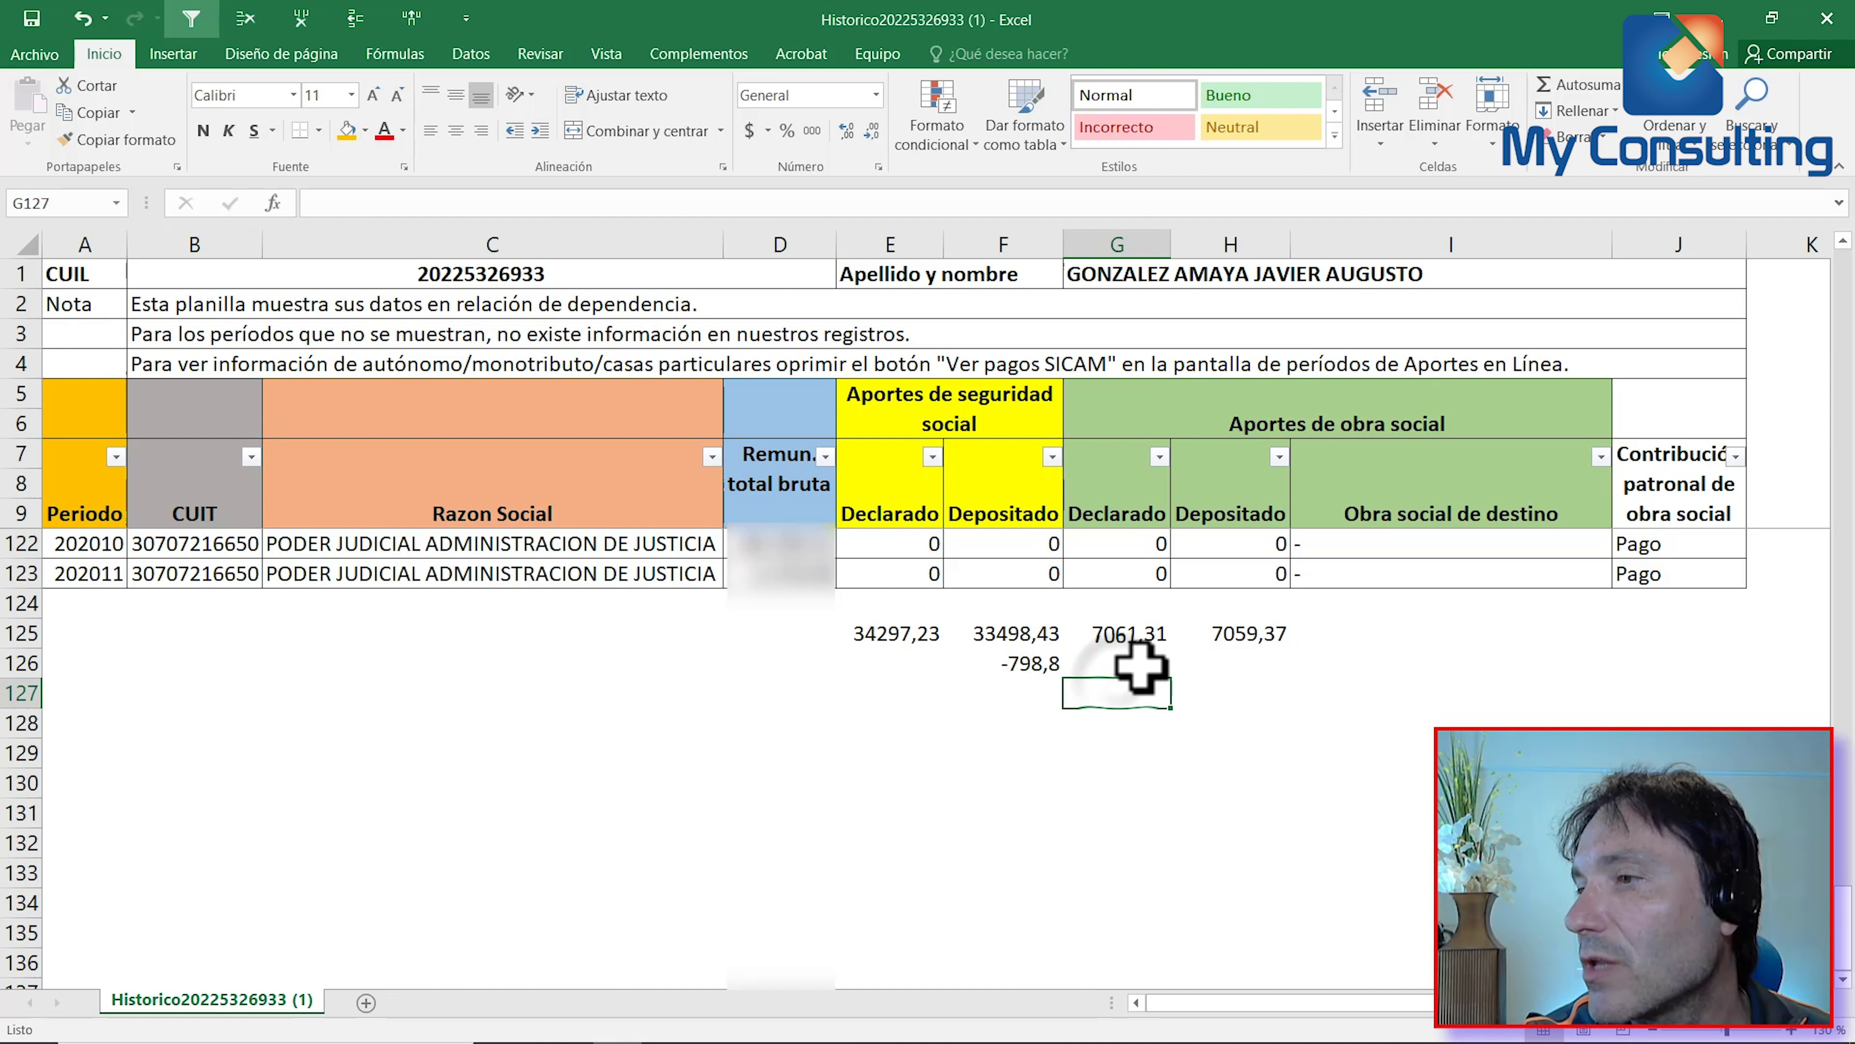
{"action": "left_click", "coordinate": [1047, 654]}
{"action": "key", "text": "ctrl+c"}
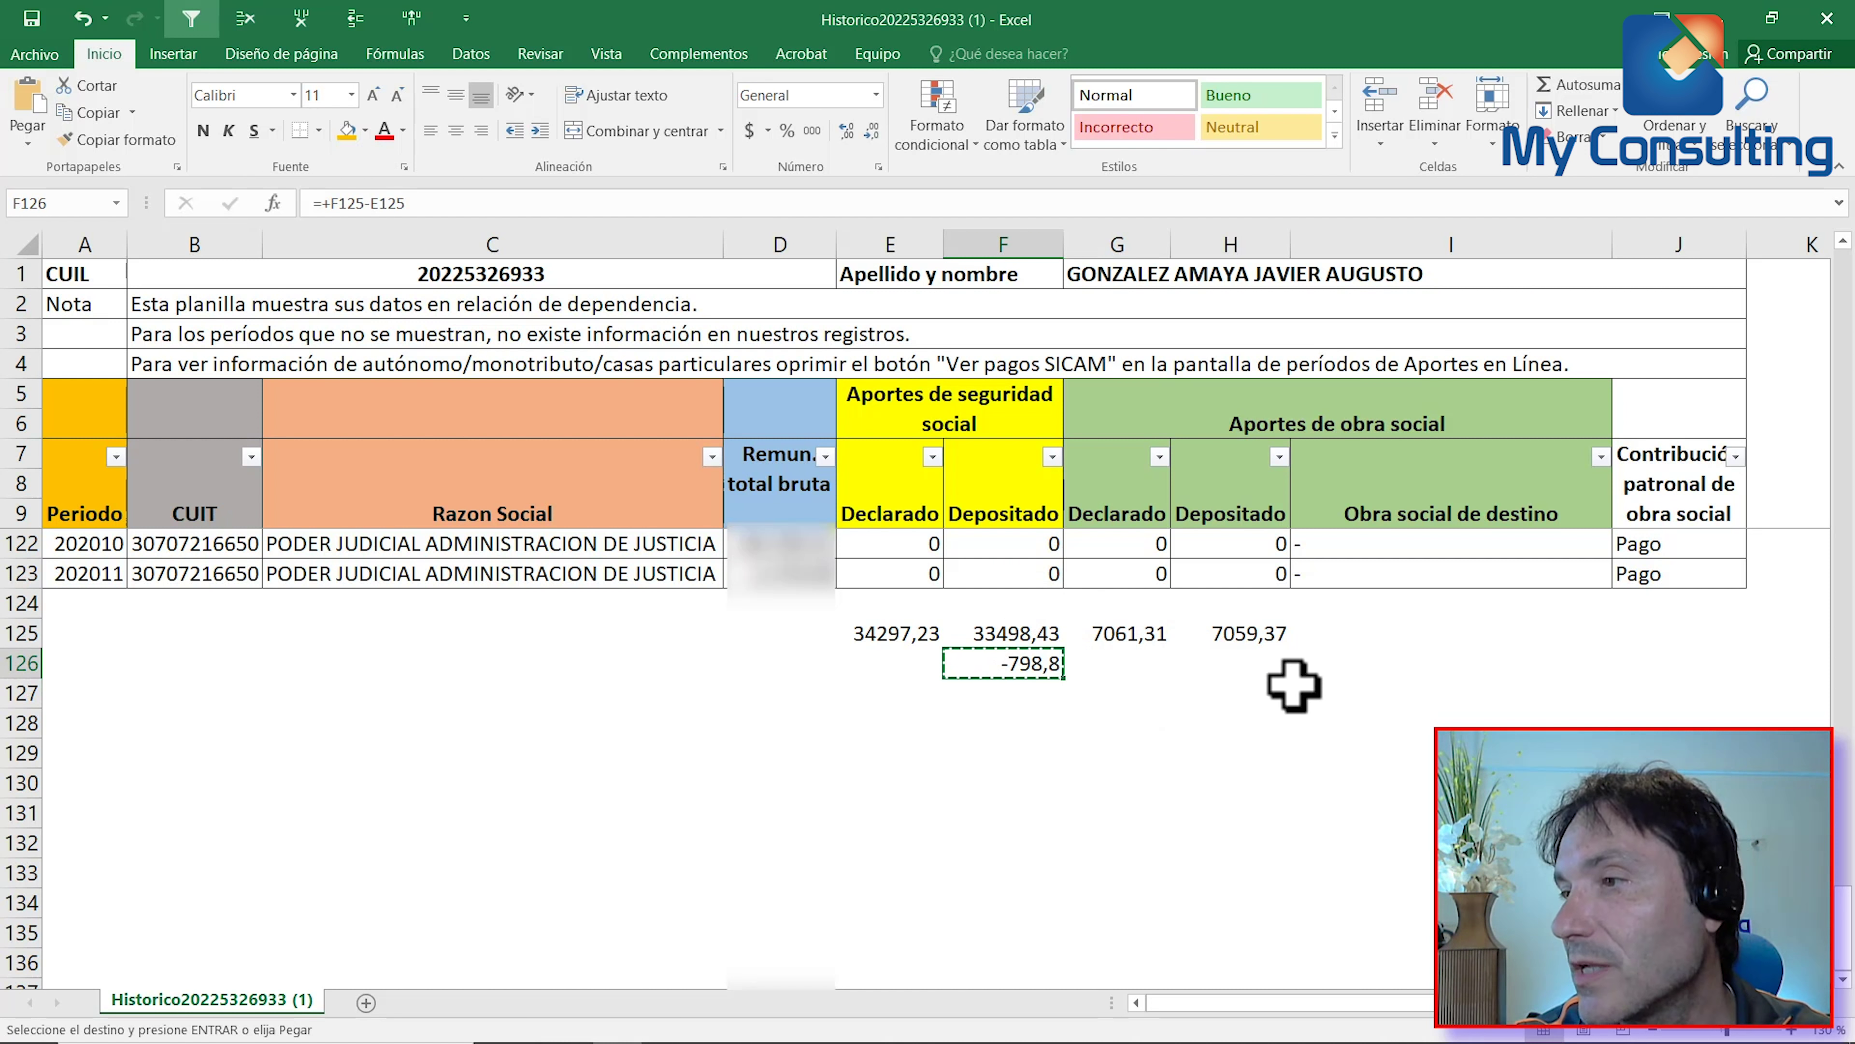
{"action": "left_click", "coordinate": [1243, 663]}
{"action": "key", "text": "ctrl+v"}
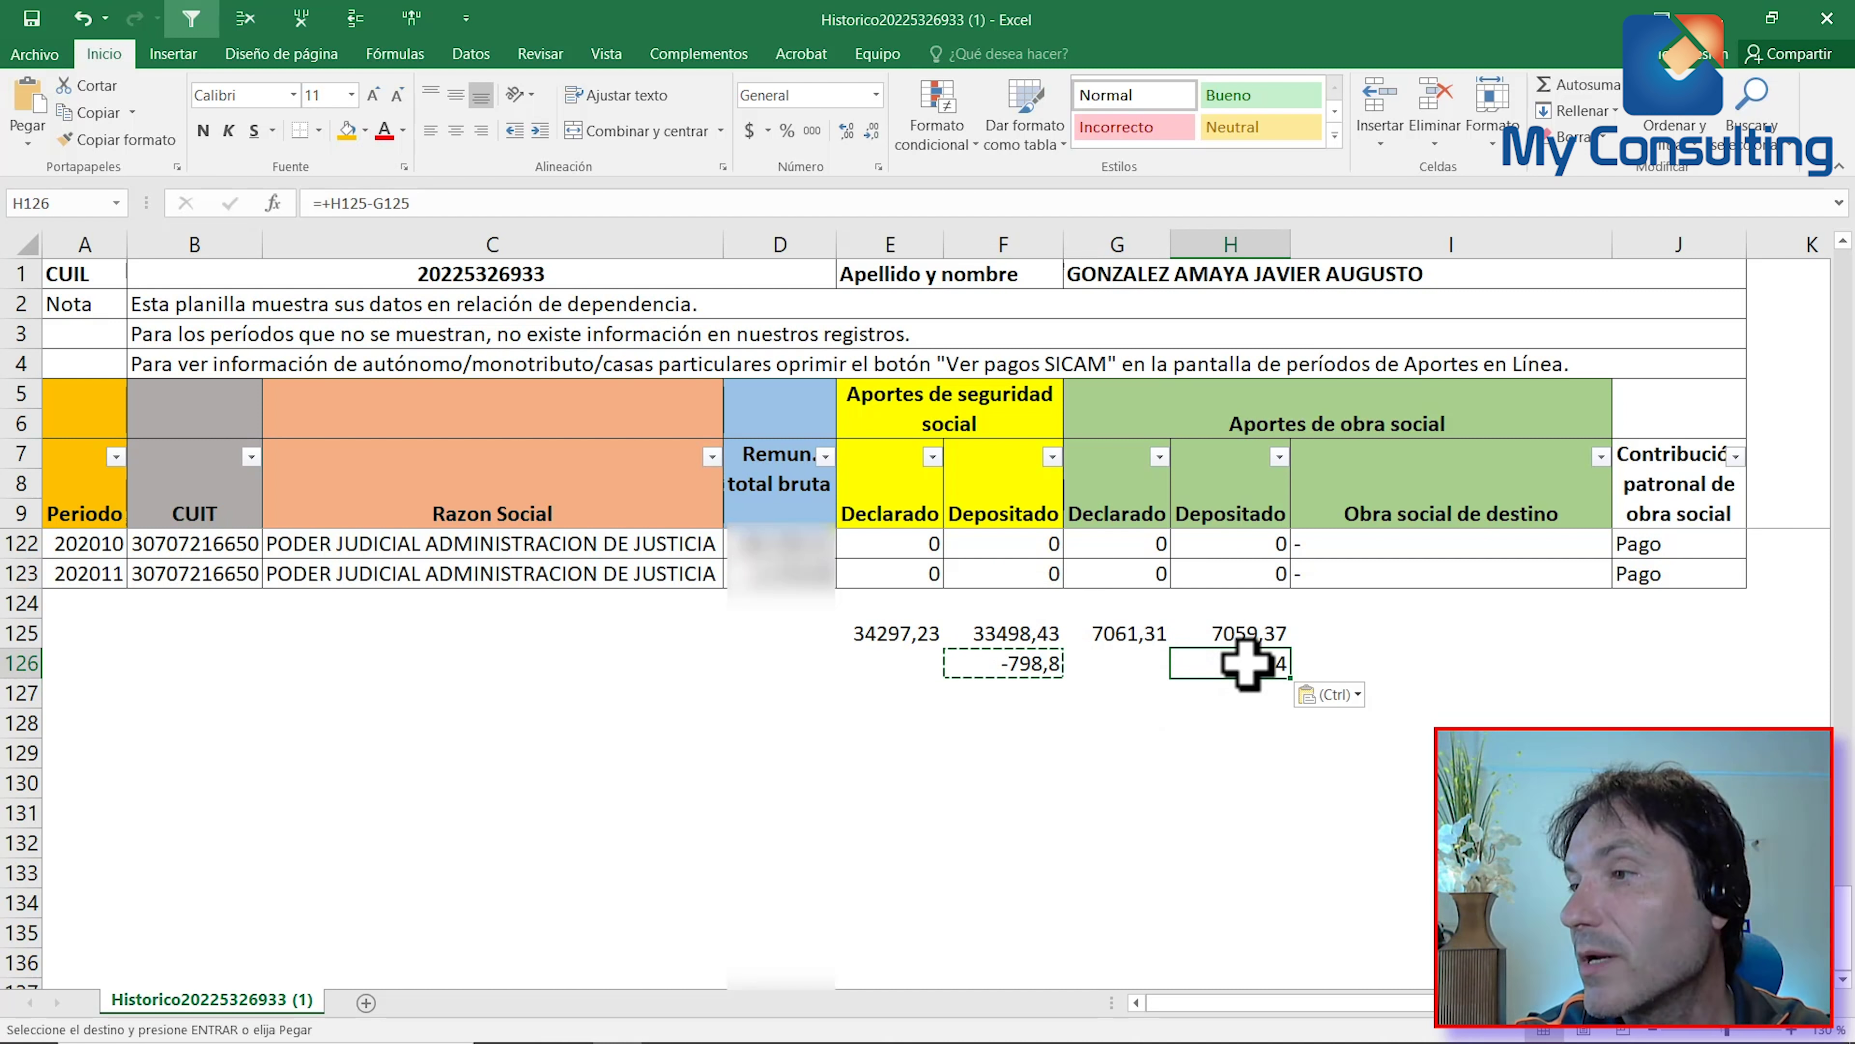
{"action": "scroll", "coordinate": [1249, 734], "scroll_direction": "up", "scroll_amount": 1}
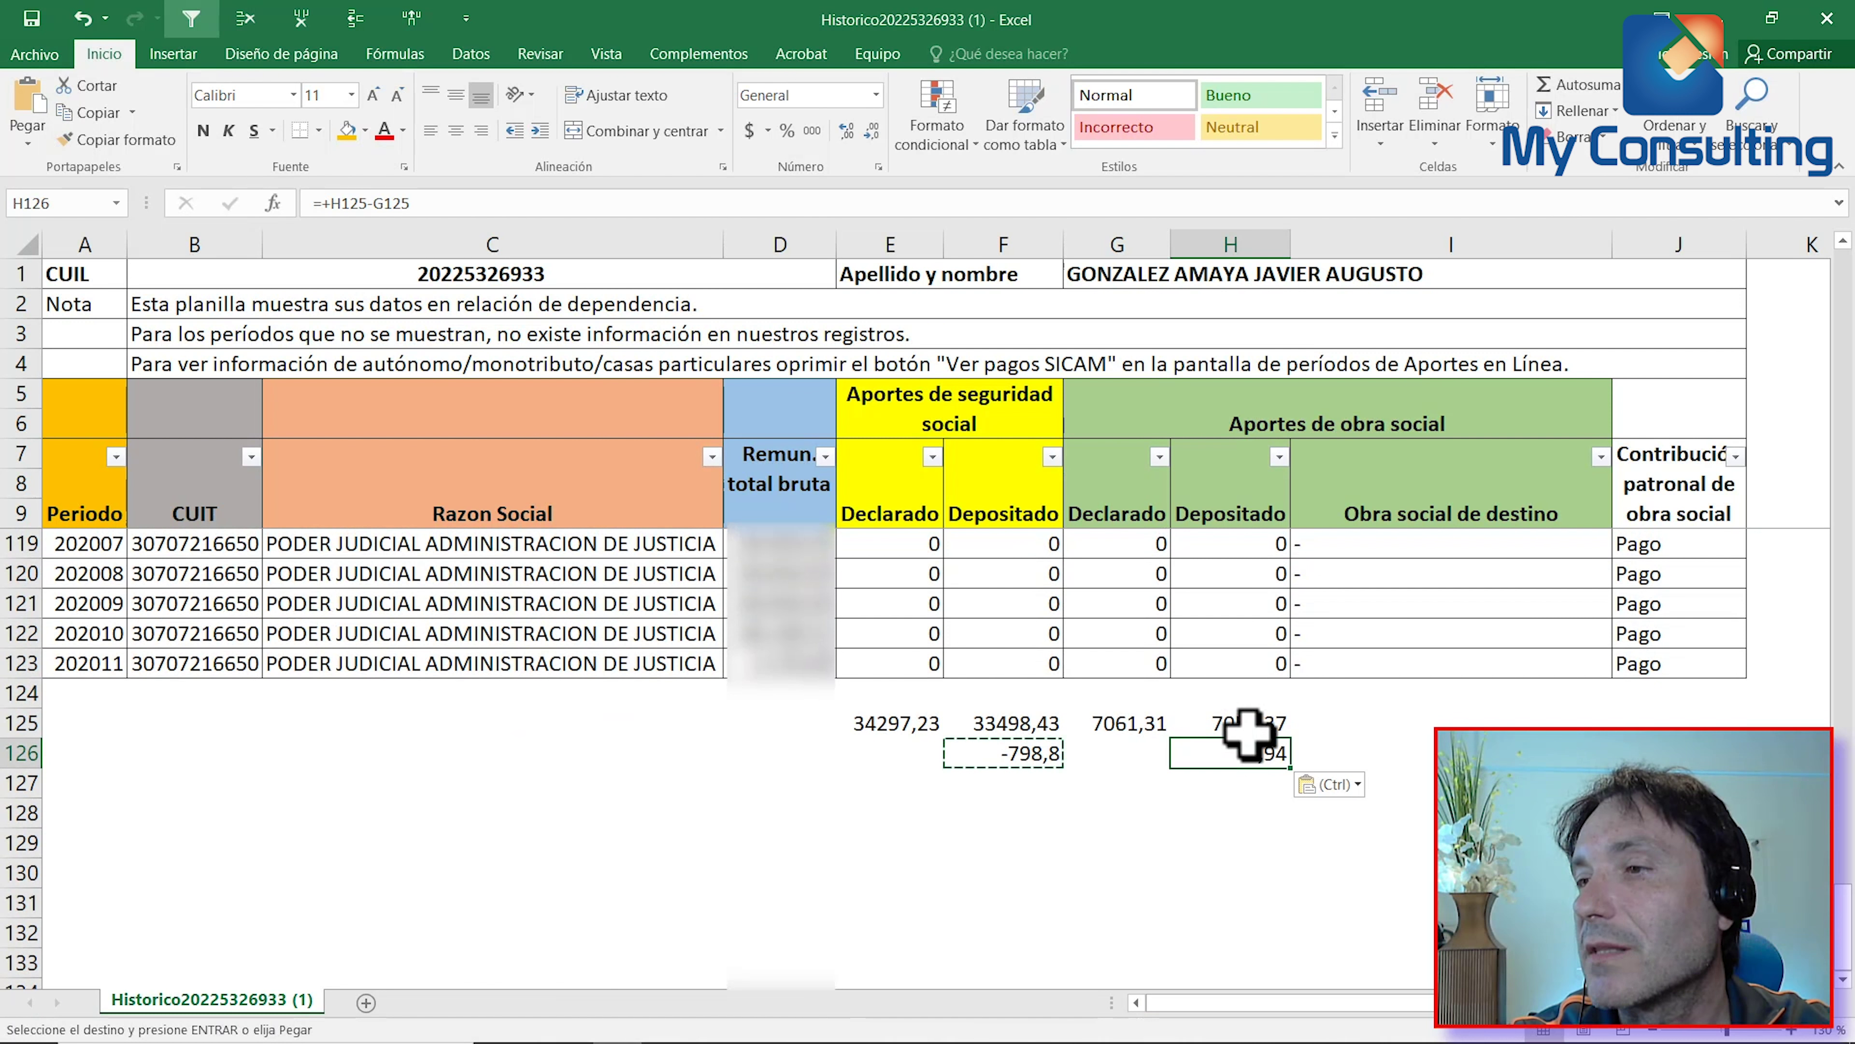
{"action": "scroll", "coordinate": [1248, 735], "scroll_direction": "down", "scroll_amount": 2}
{"action": "scroll", "coordinate": [1249, 735], "scroll_direction": "up", "scroll_amount": 9}
{"action": "scroll", "coordinate": [1248, 734], "scroll_direction": "up", "scroll_amount": 20}
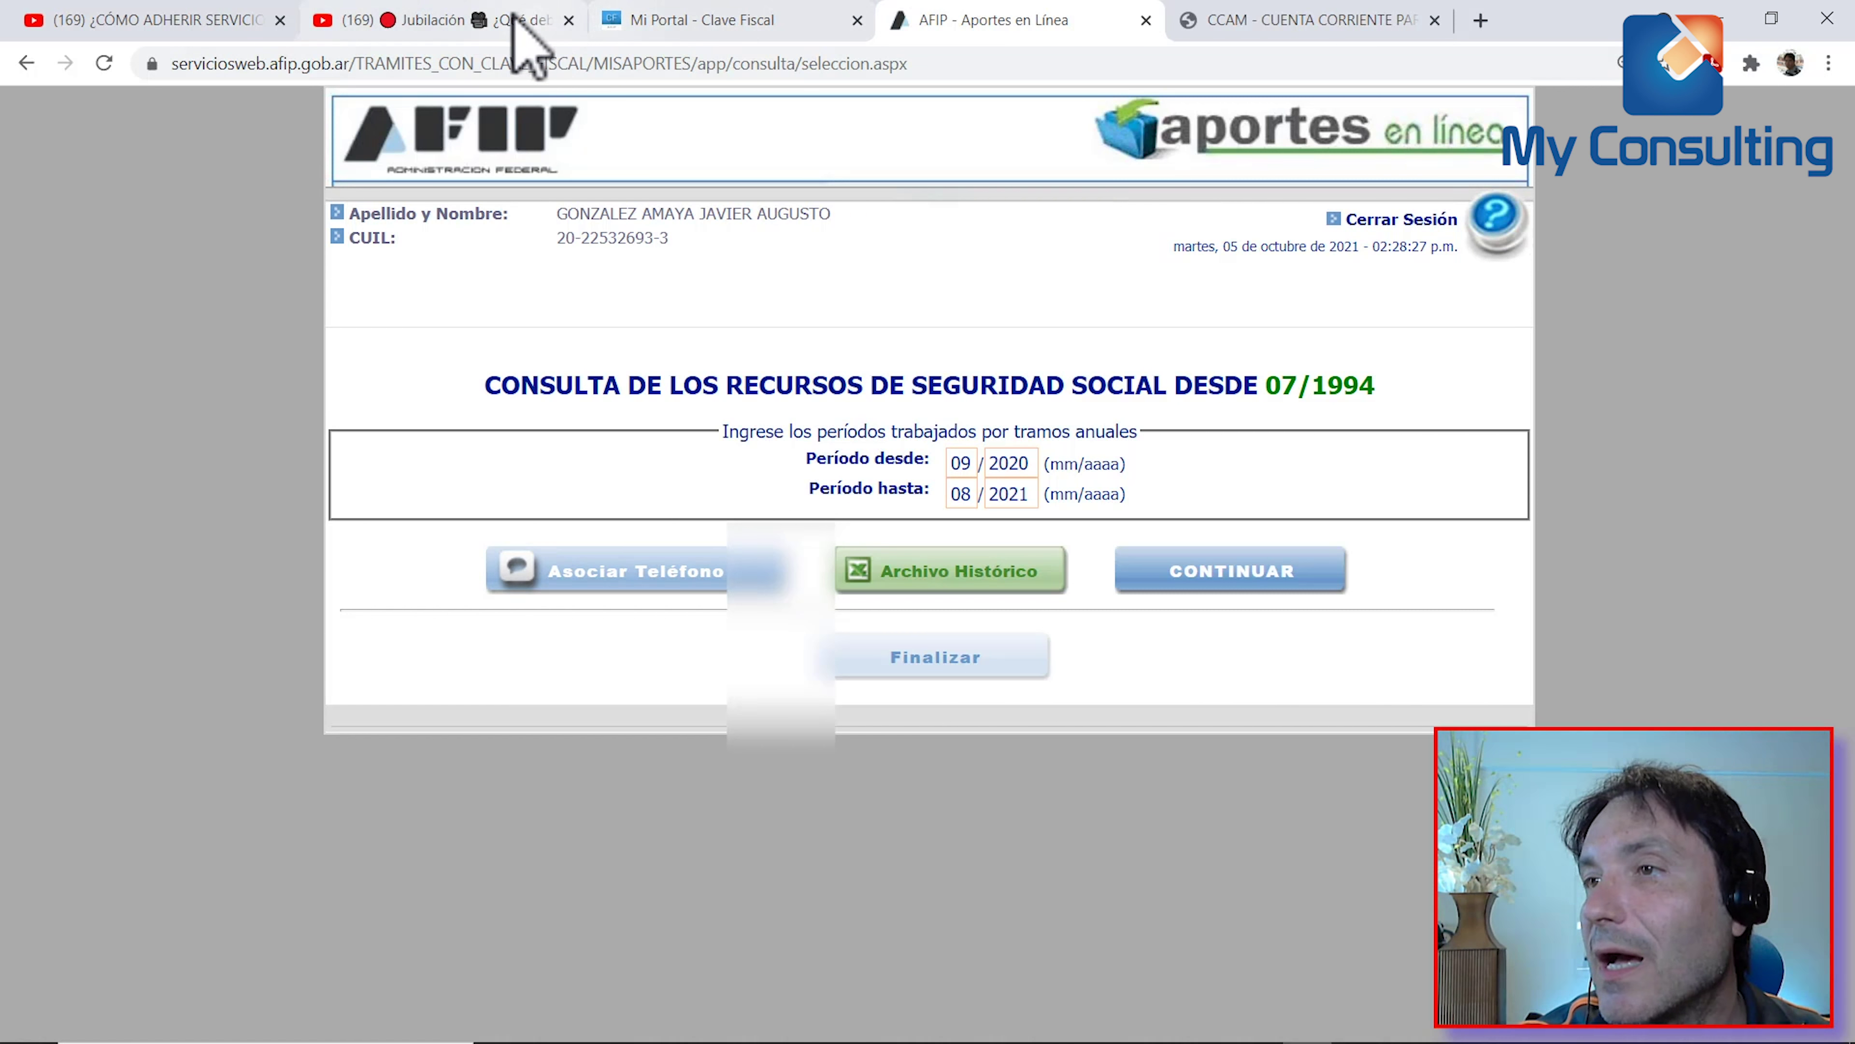
Switch to Chrome to view the YouTube video on monotributista retirement, and go back to the AFIP Aportes en Línea page
{"action": "left_click", "coordinate": [515, 21]}
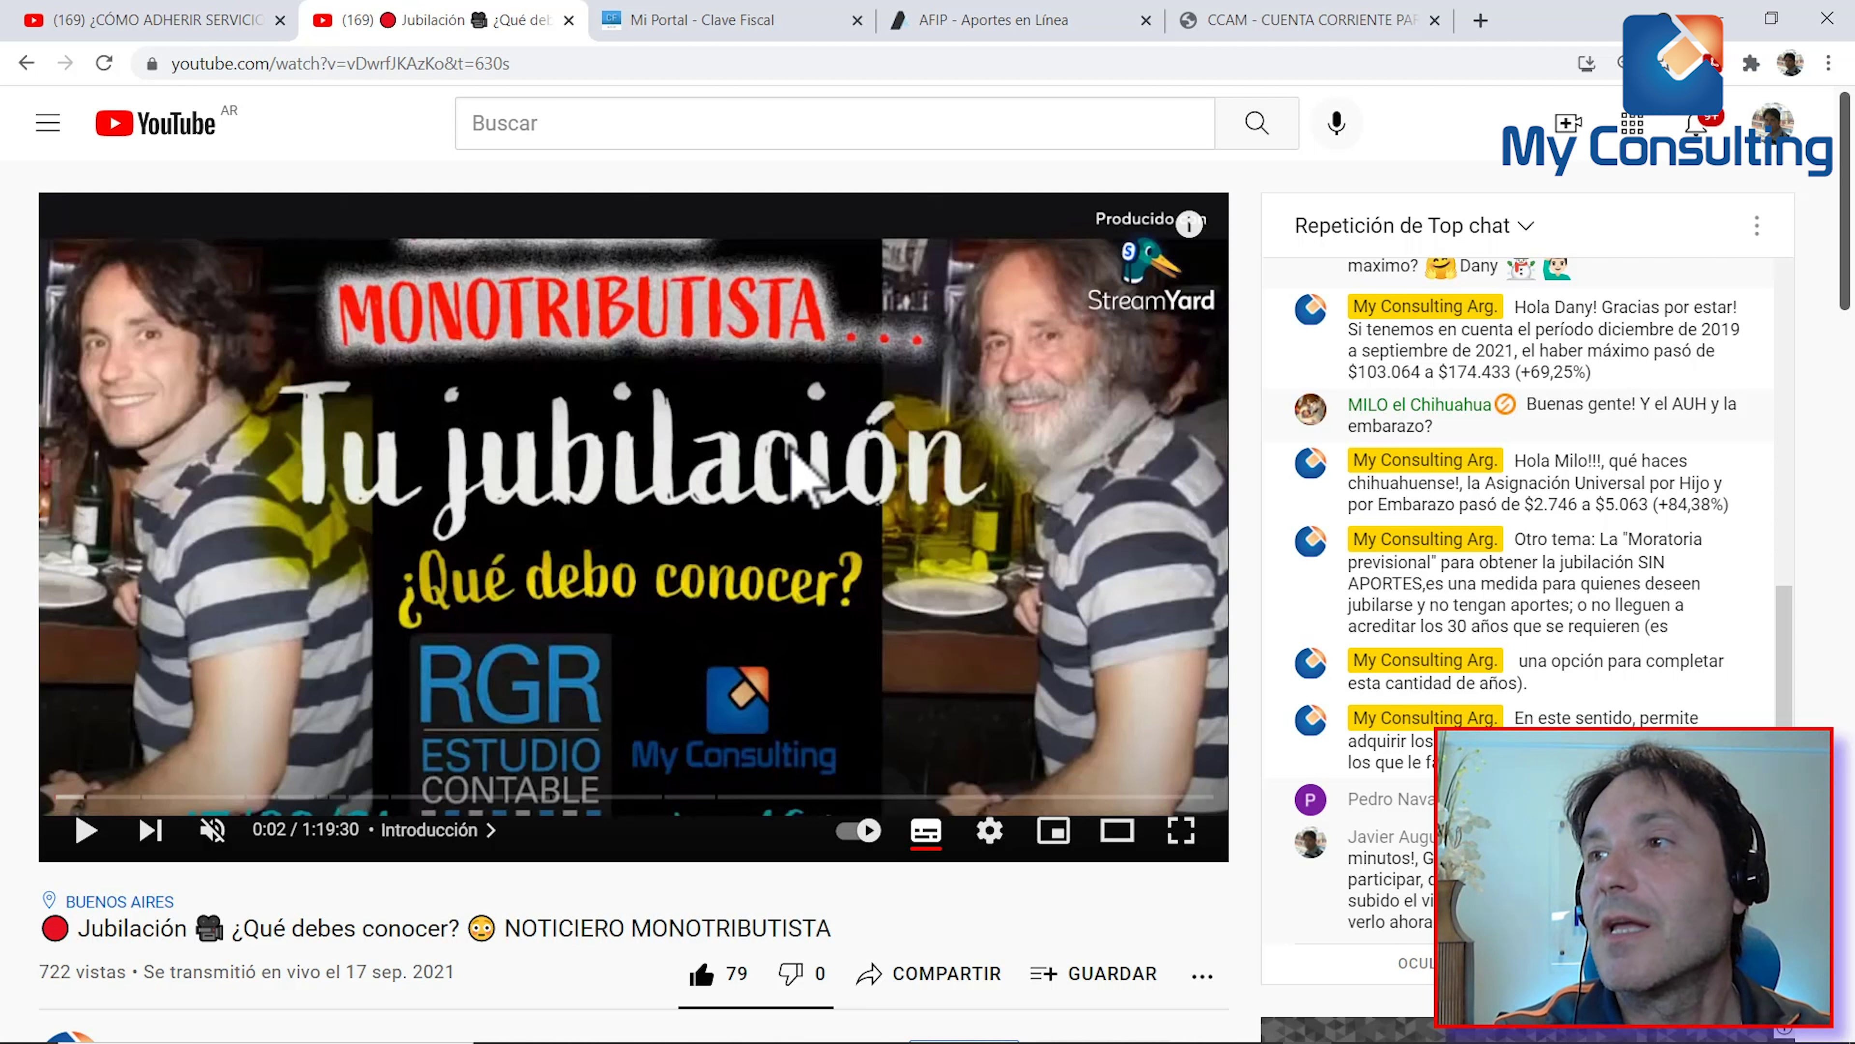
{"action": "left_click", "coordinate": [1032, 22]}
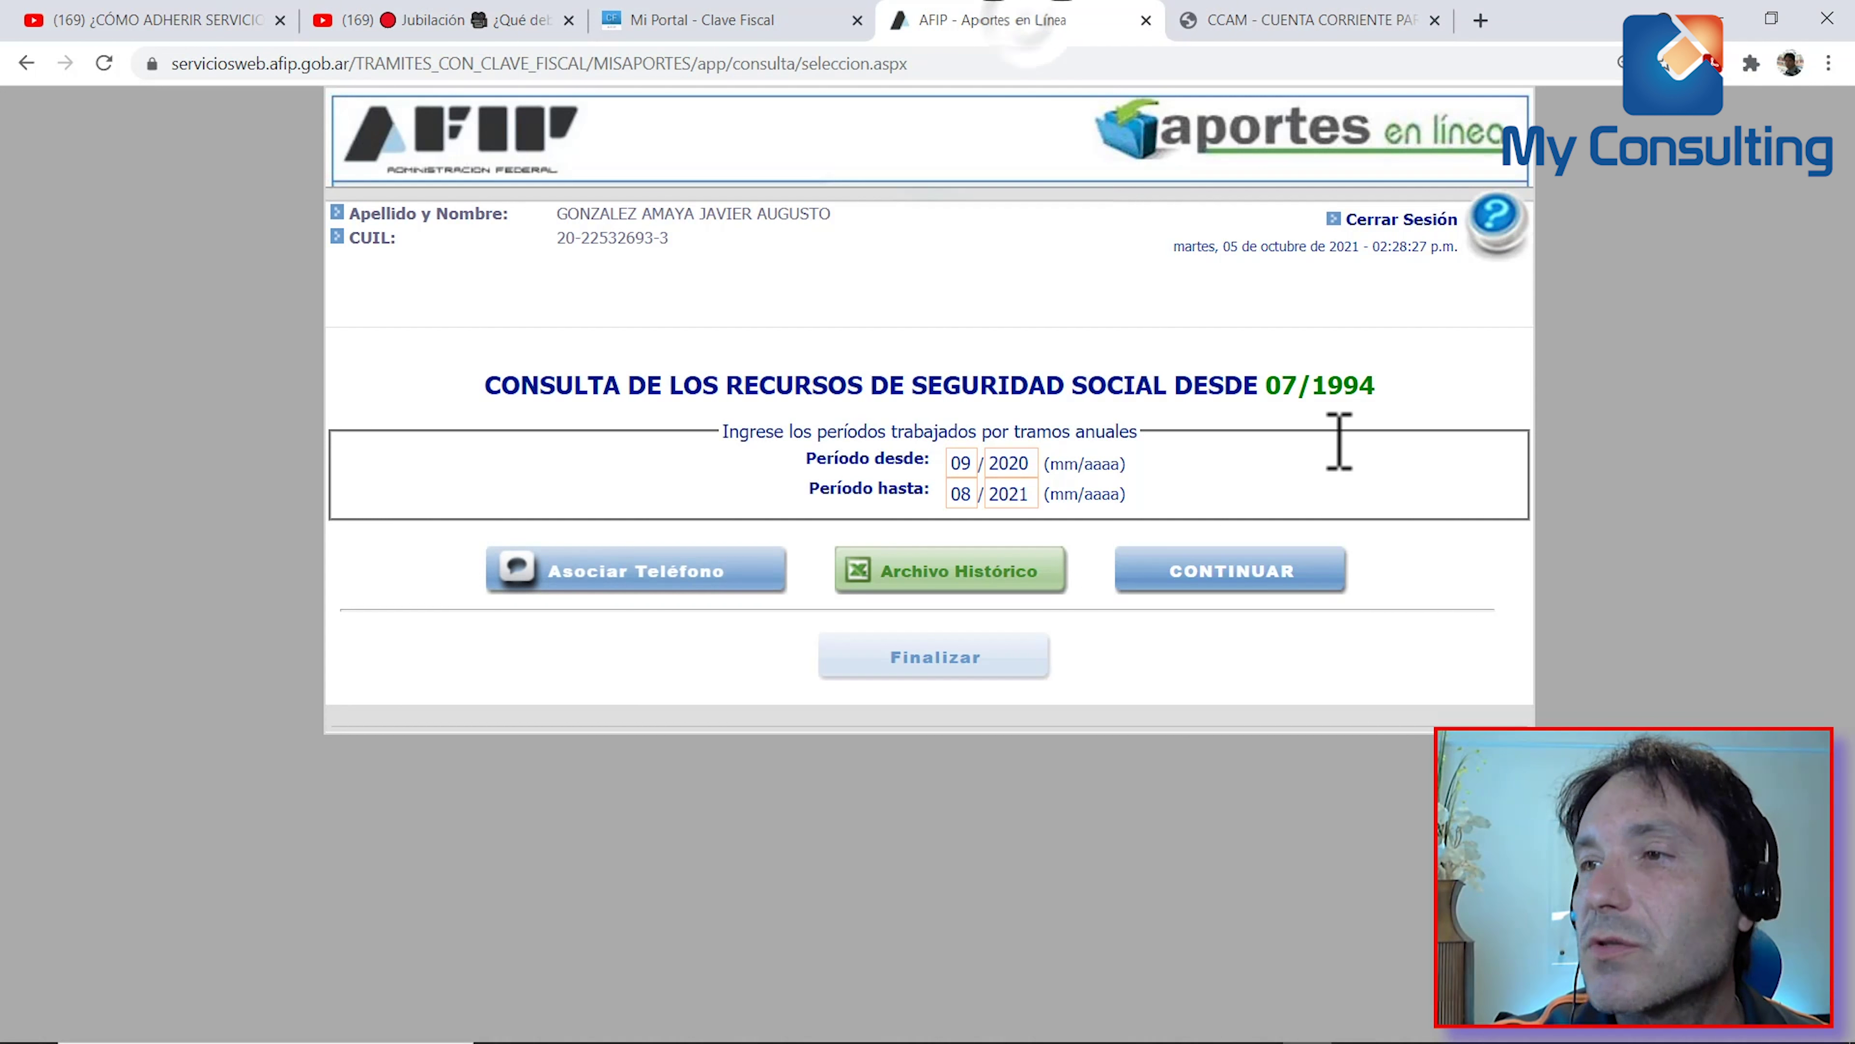